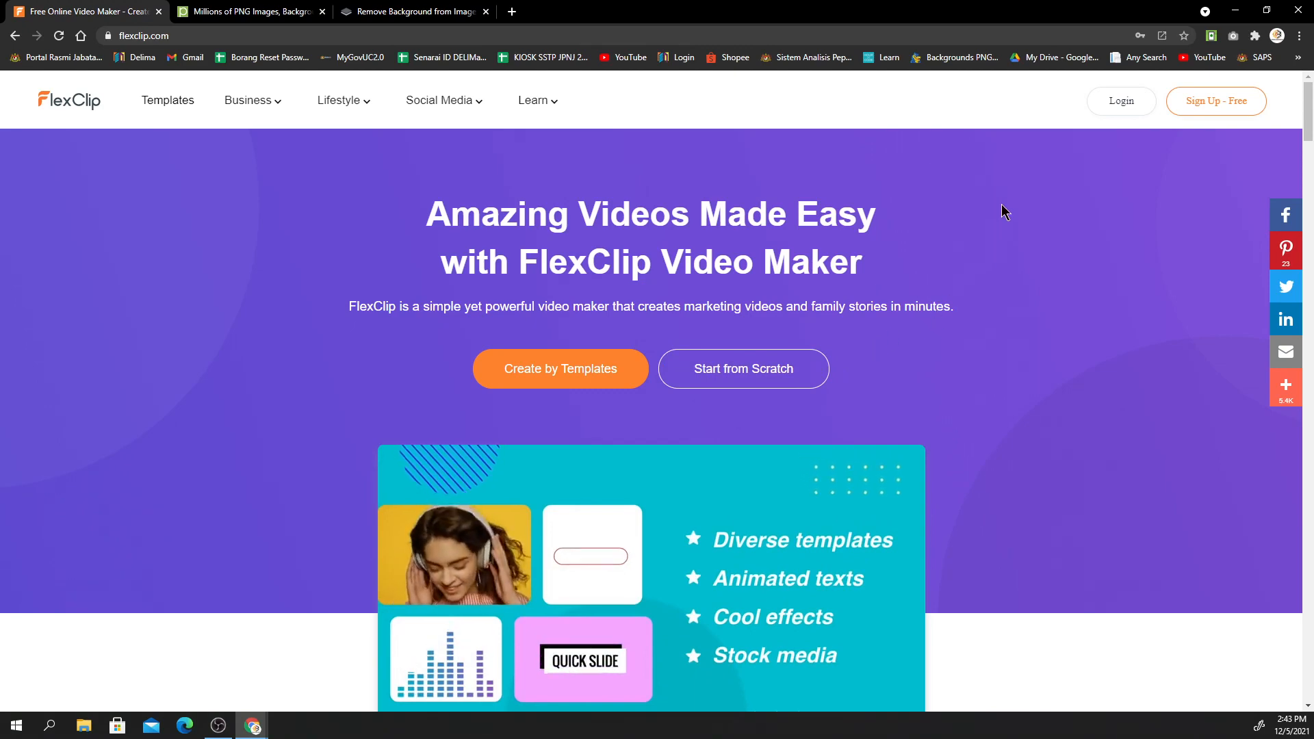
Log in to the FlexClip account from the home page.
click(1116, 108)
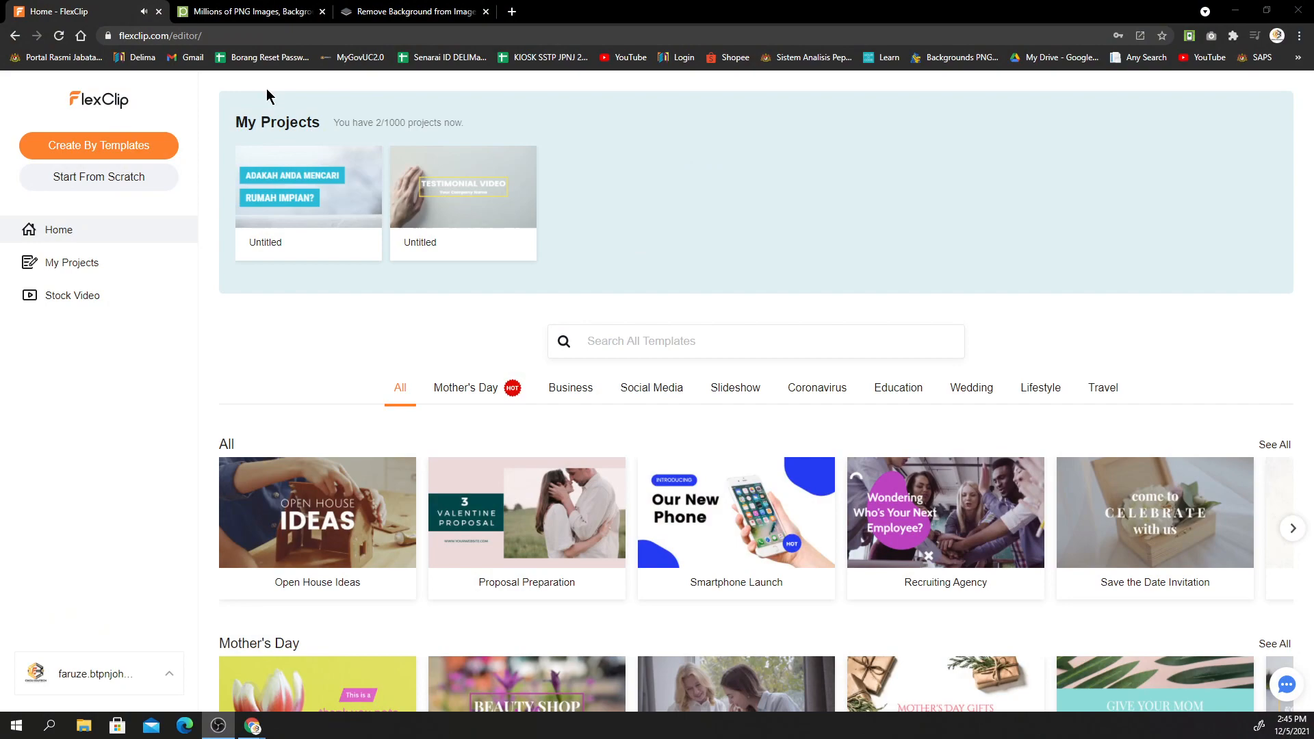
Switch to the Pngtree site and search its PNG images for the suggested term "idul fitri vector".
click(219, 16)
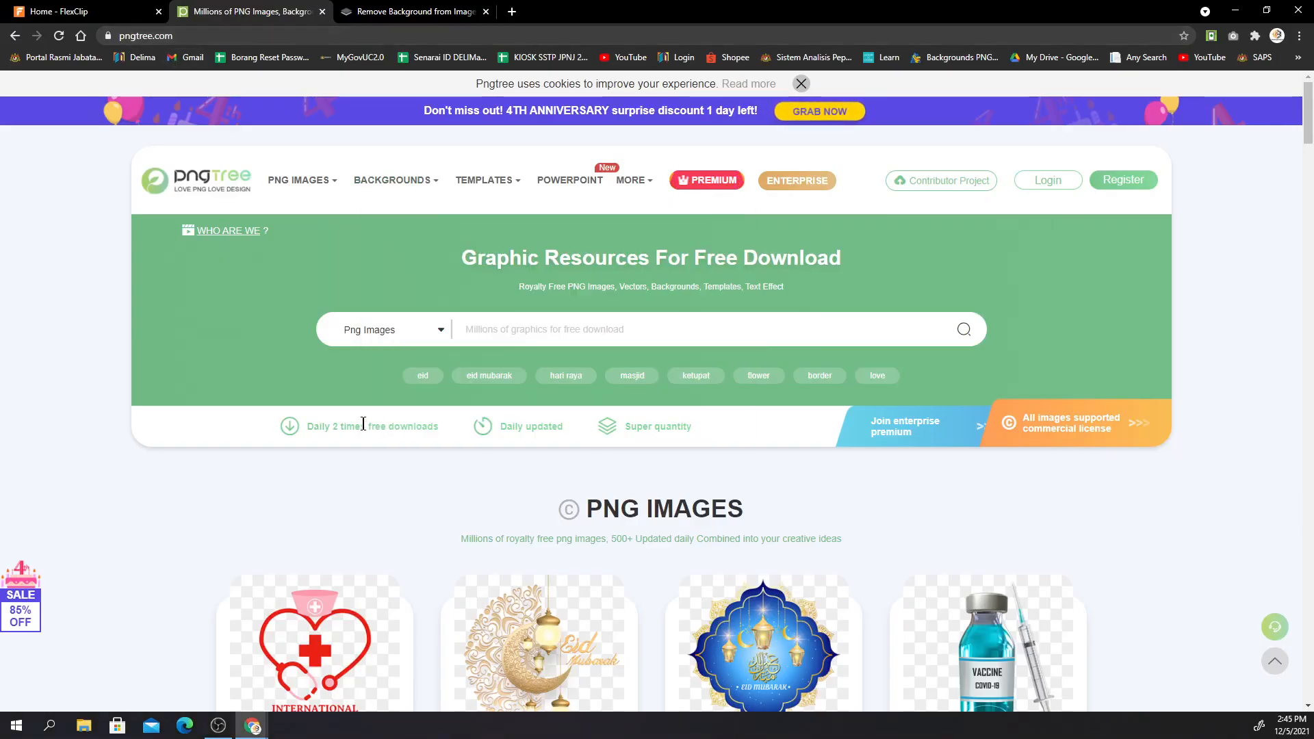
scroll(364, 423, down, 2)
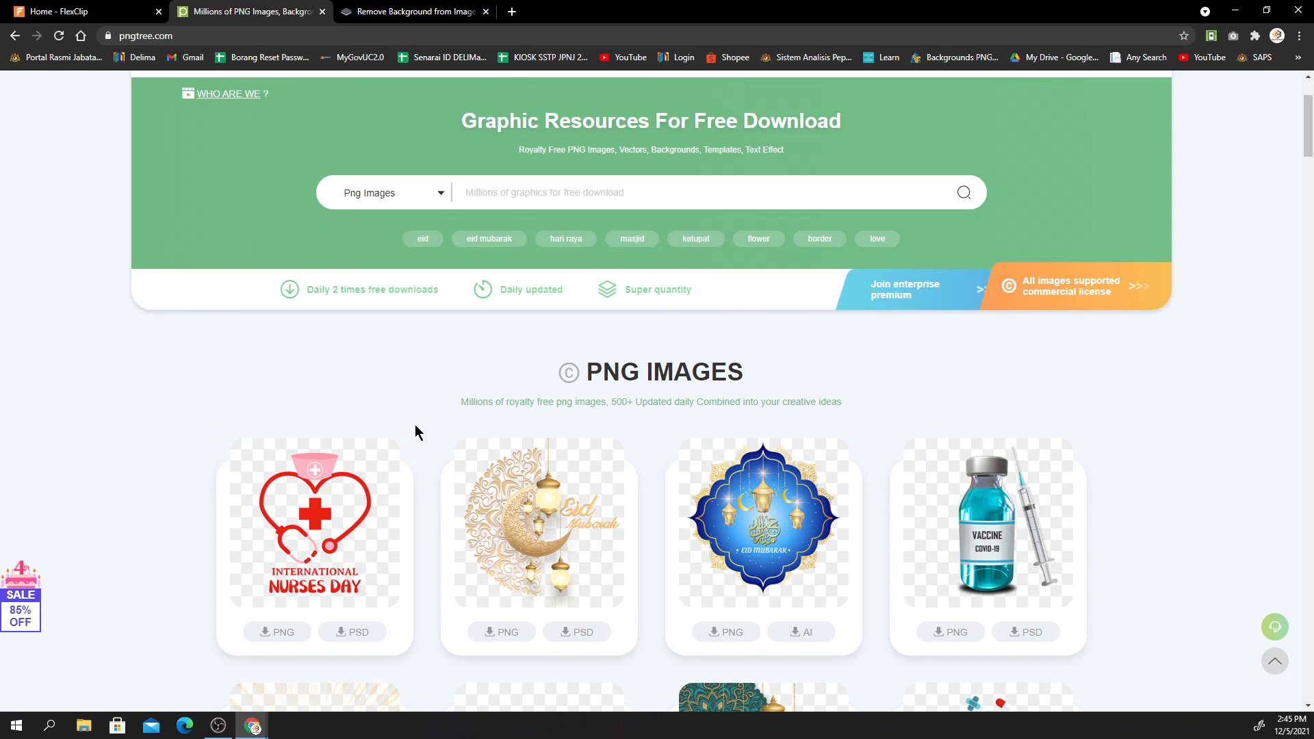
scroll(415, 424, down, 3)
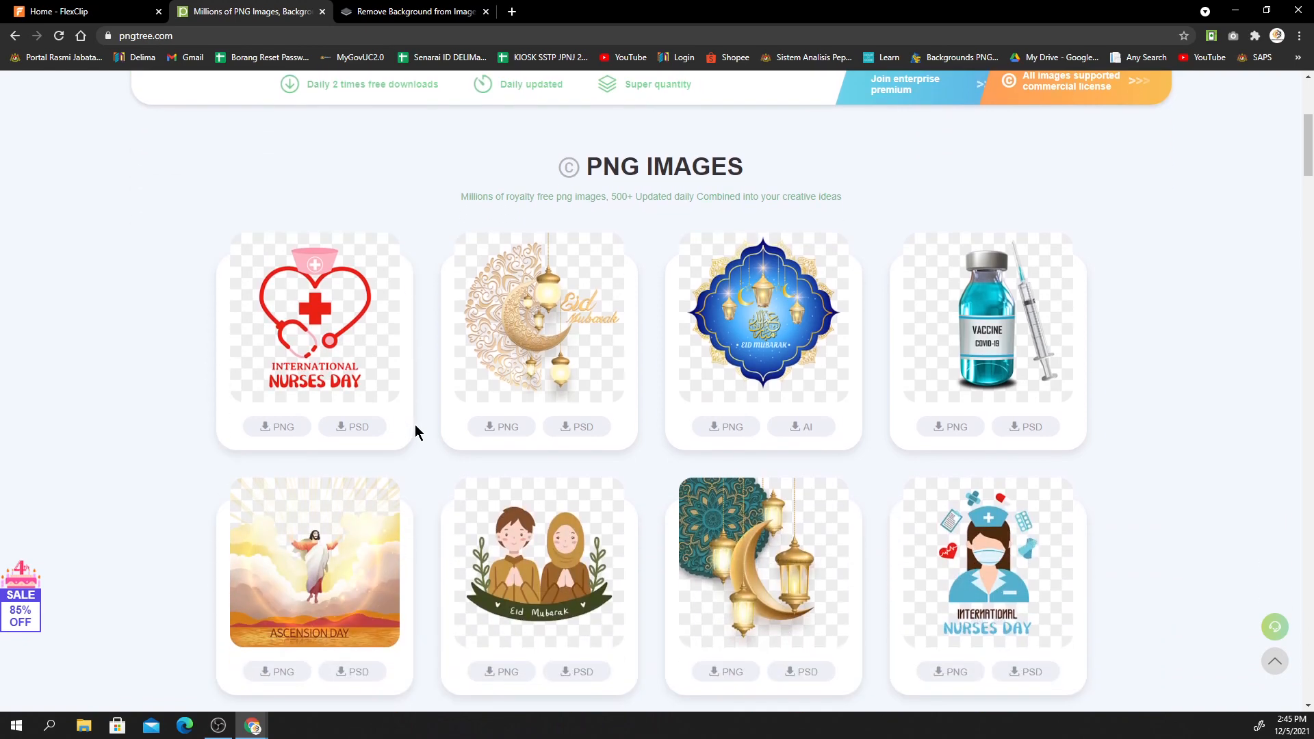
scroll(414, 424, up, 4)
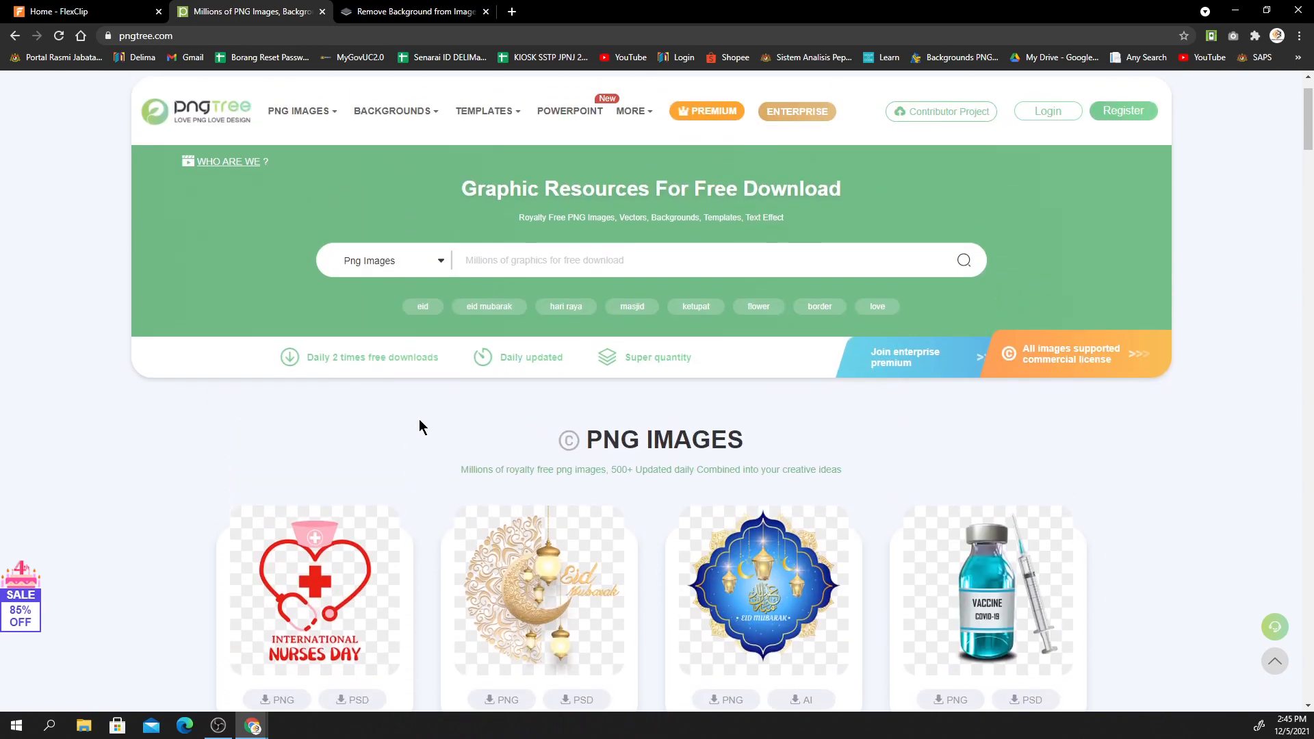
click(471, 260)
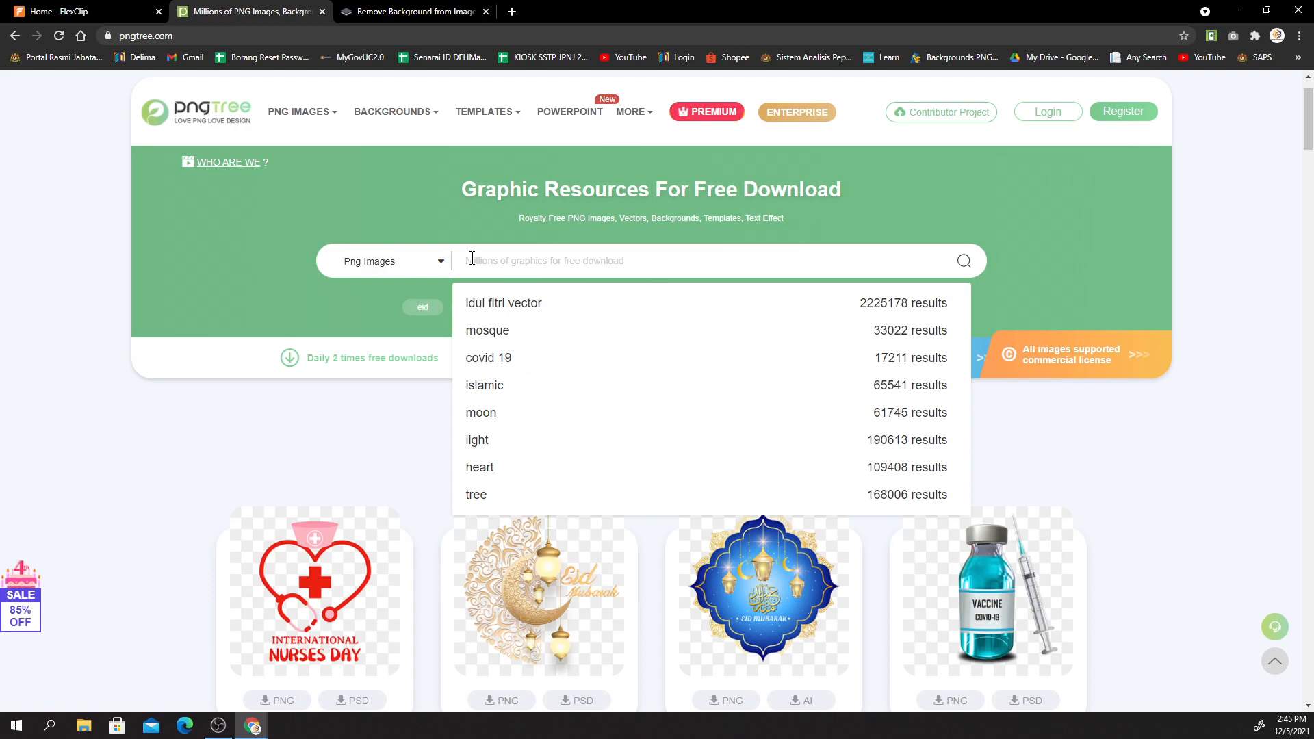
click(497, 303)
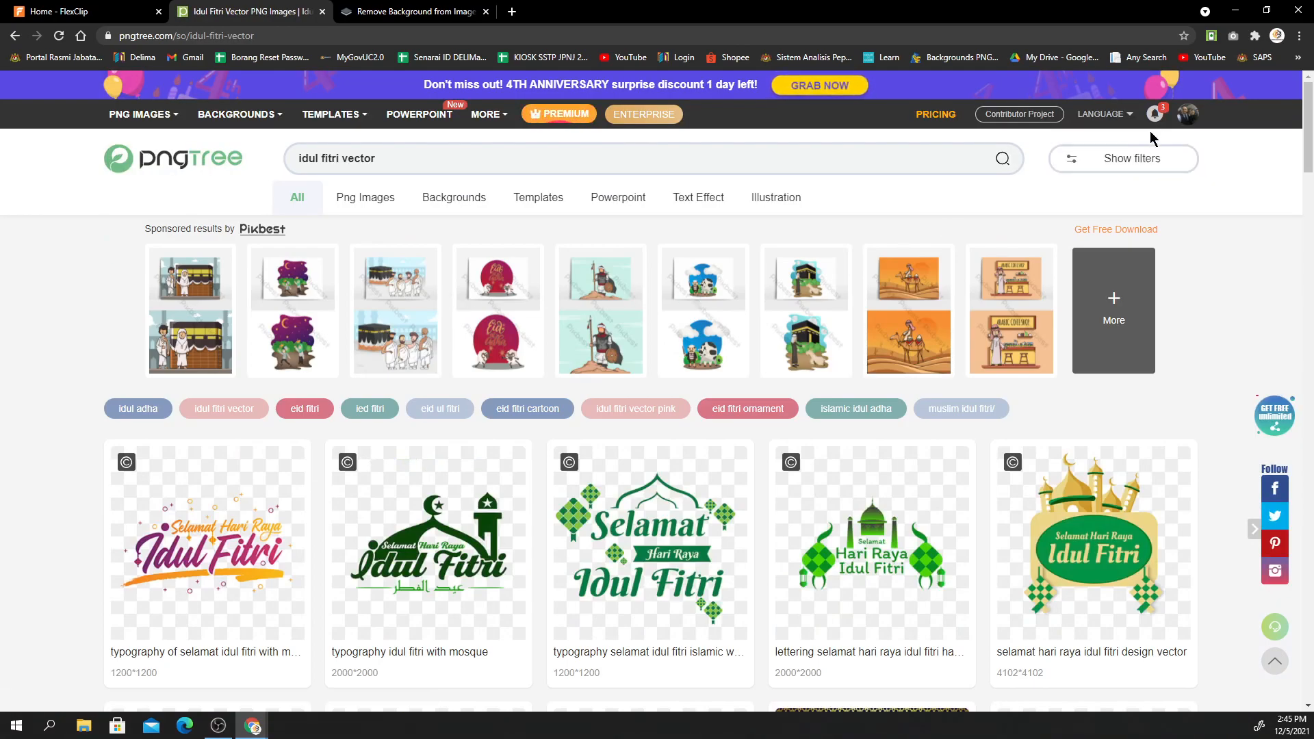
Browse the idul fitri vector results for a suitable Selamat Hari Raya lettering image.
mouse_move(1187, 118)
scroll(787, 428, down, 2)
scroll(743, 420, down, 7)
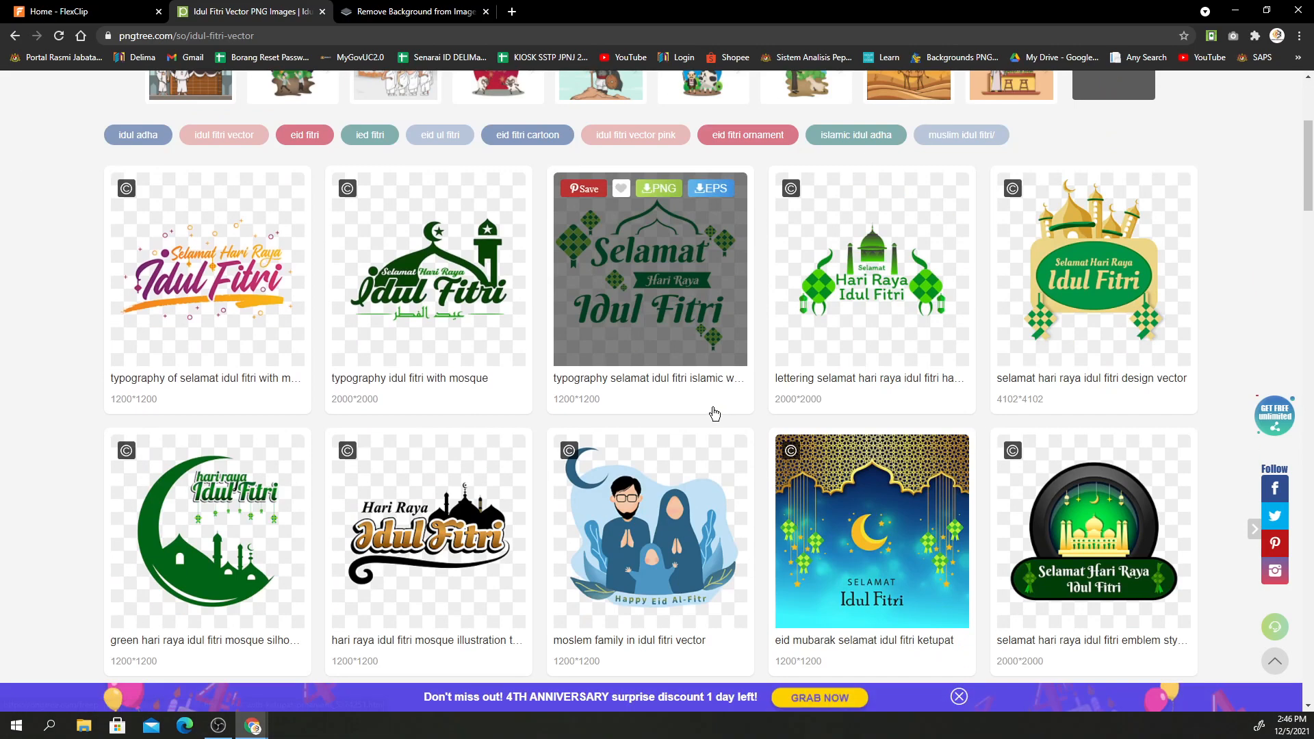
scroll(722, 400, down, 1)
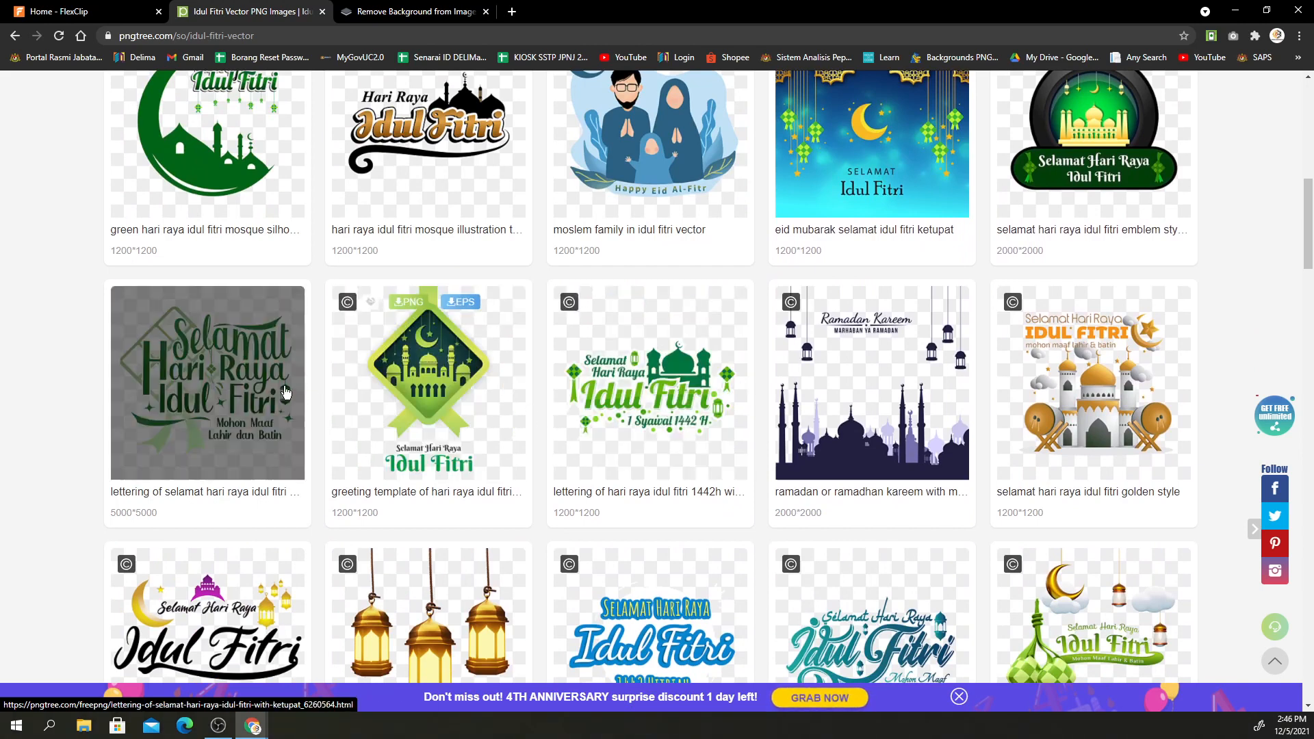
scroll(256, 410, down, 1)
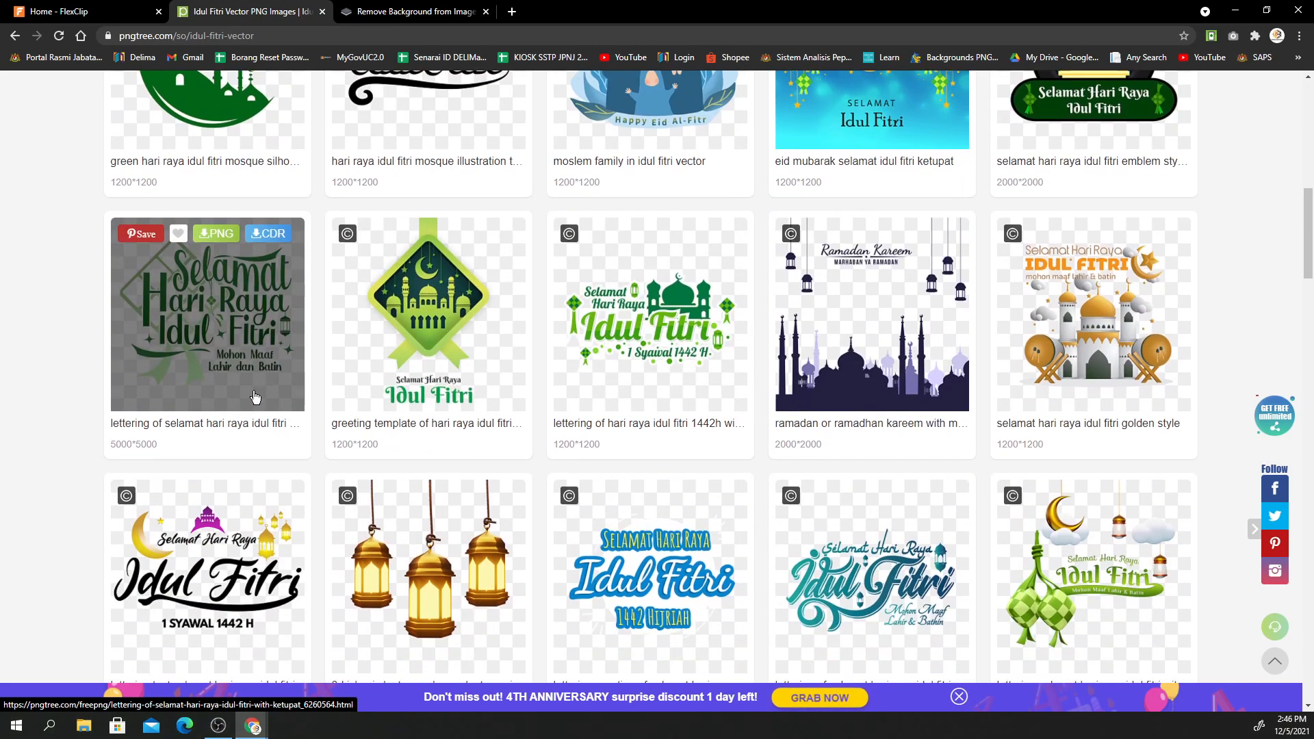
scroll(248, 380, down, 1)
scroll(248, 380, down, 2)
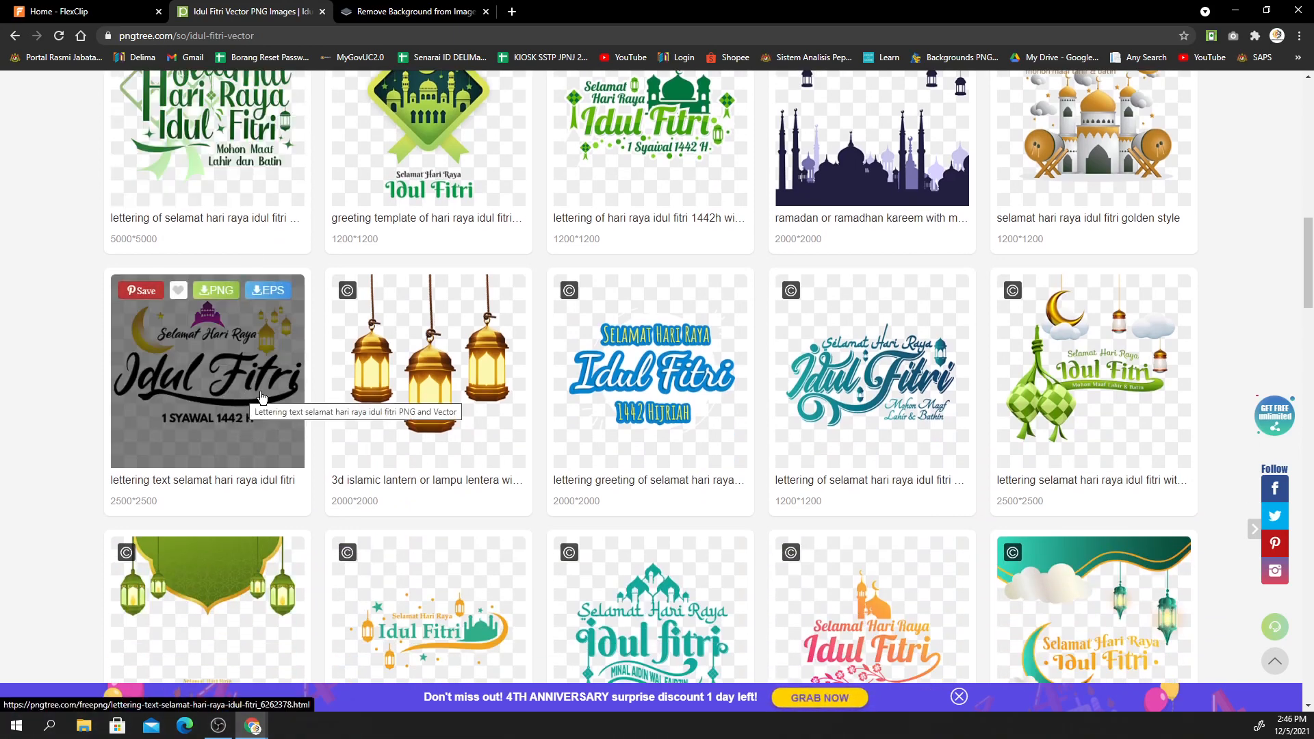
scroll(577, 411, down, 2)
scroll(577, 424, down, 2)
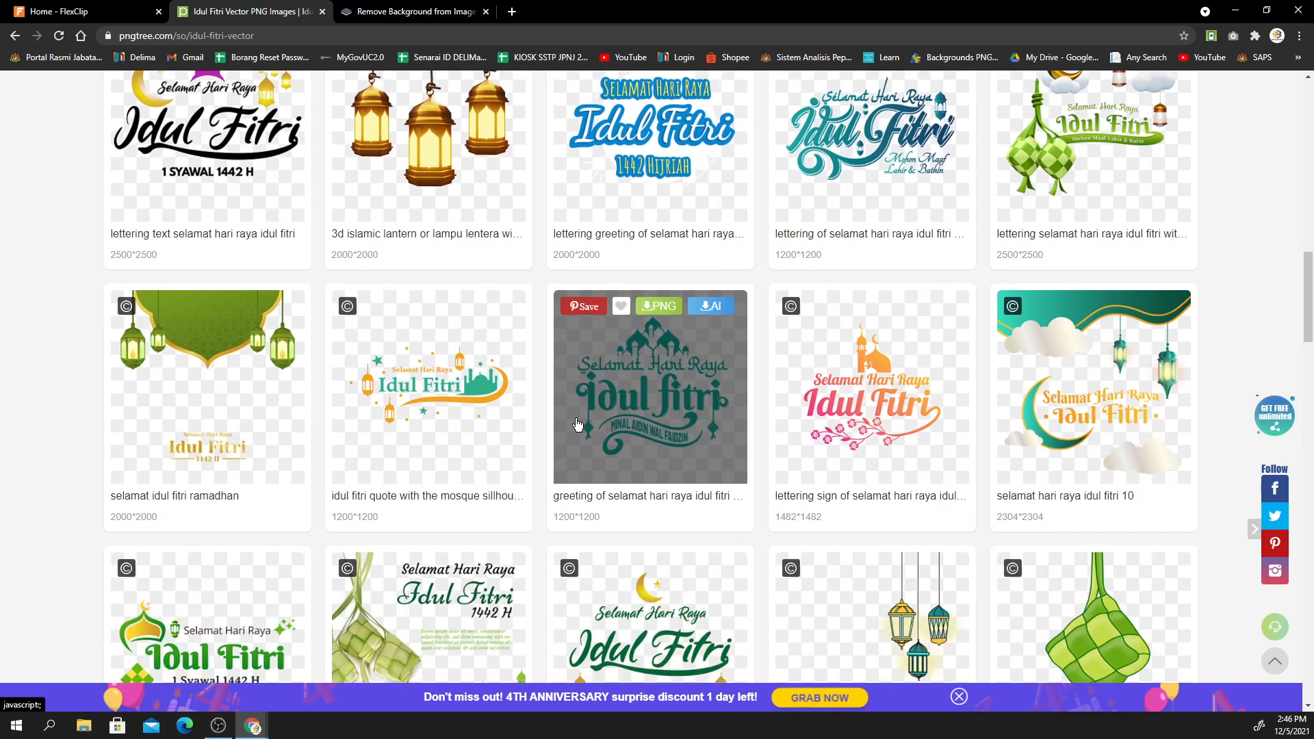
scroll(577, 424, down, 1)
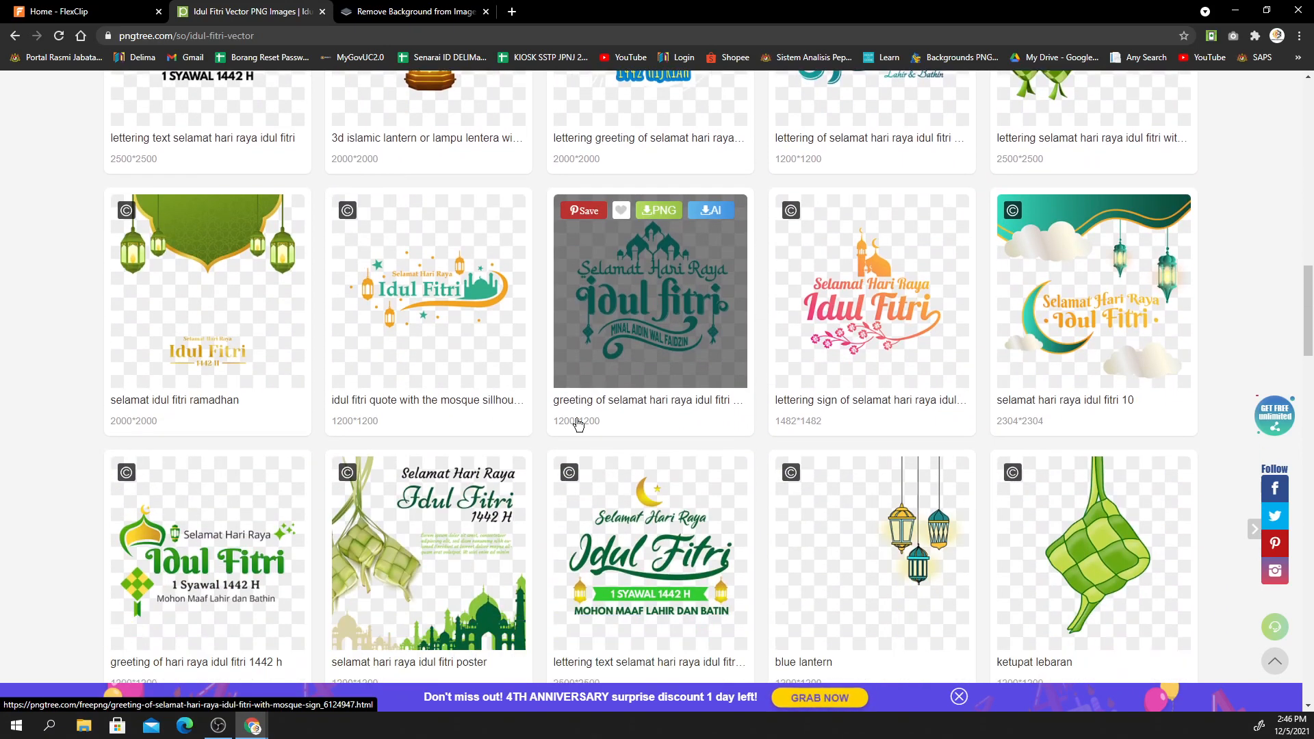
scroll(313, 513, down, 1)
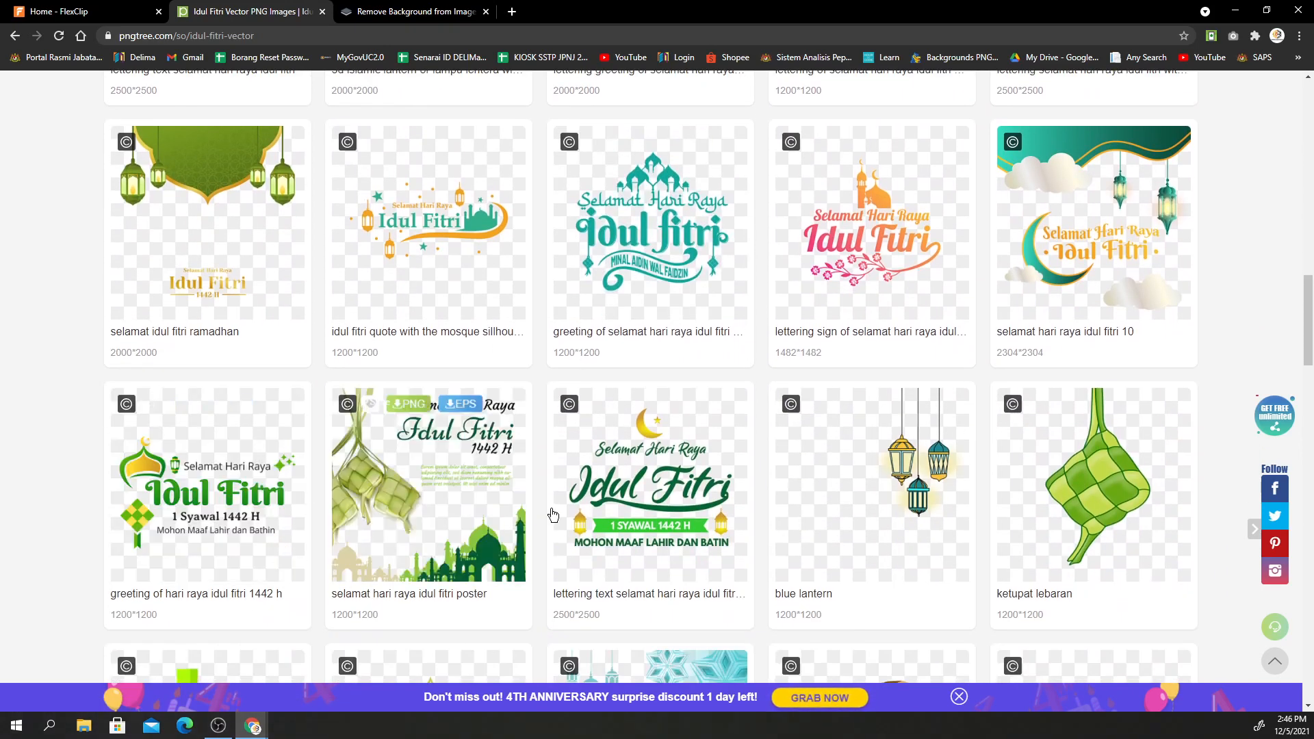
scroll(577, 514, down, 2)
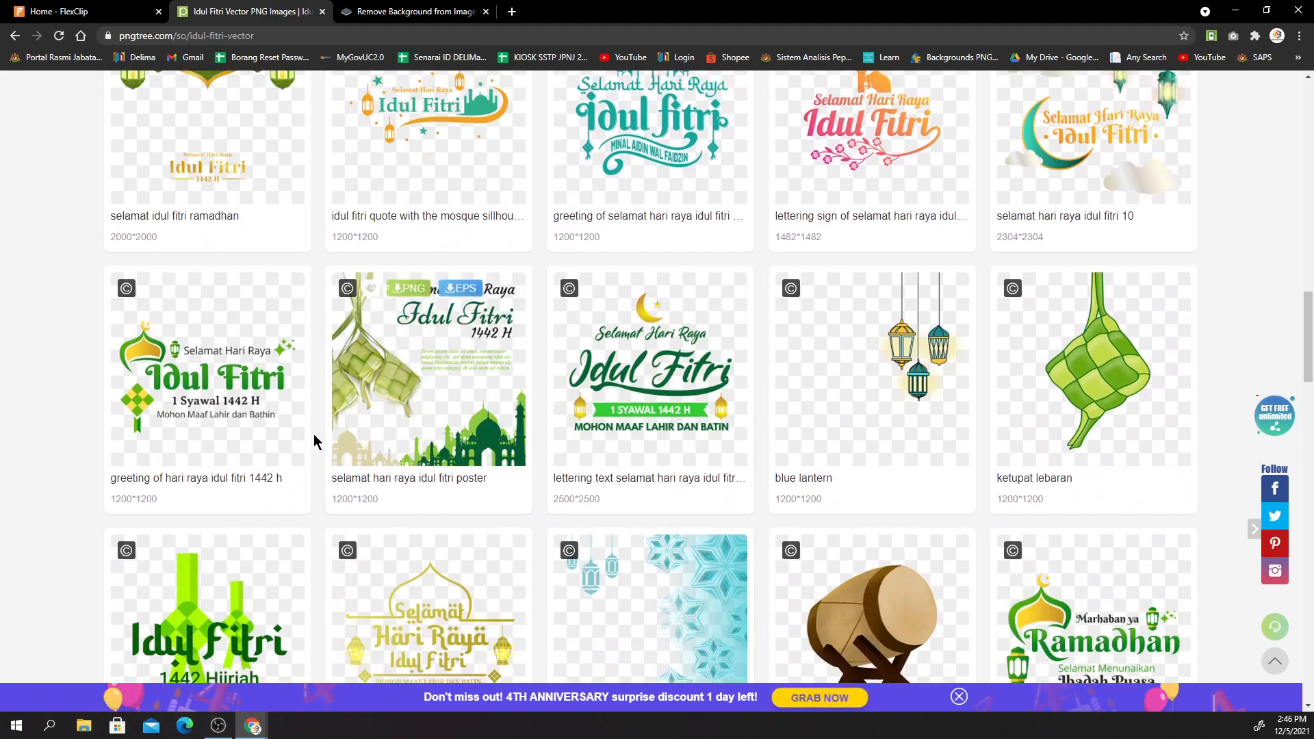
scroll(226, 342, up, 7)
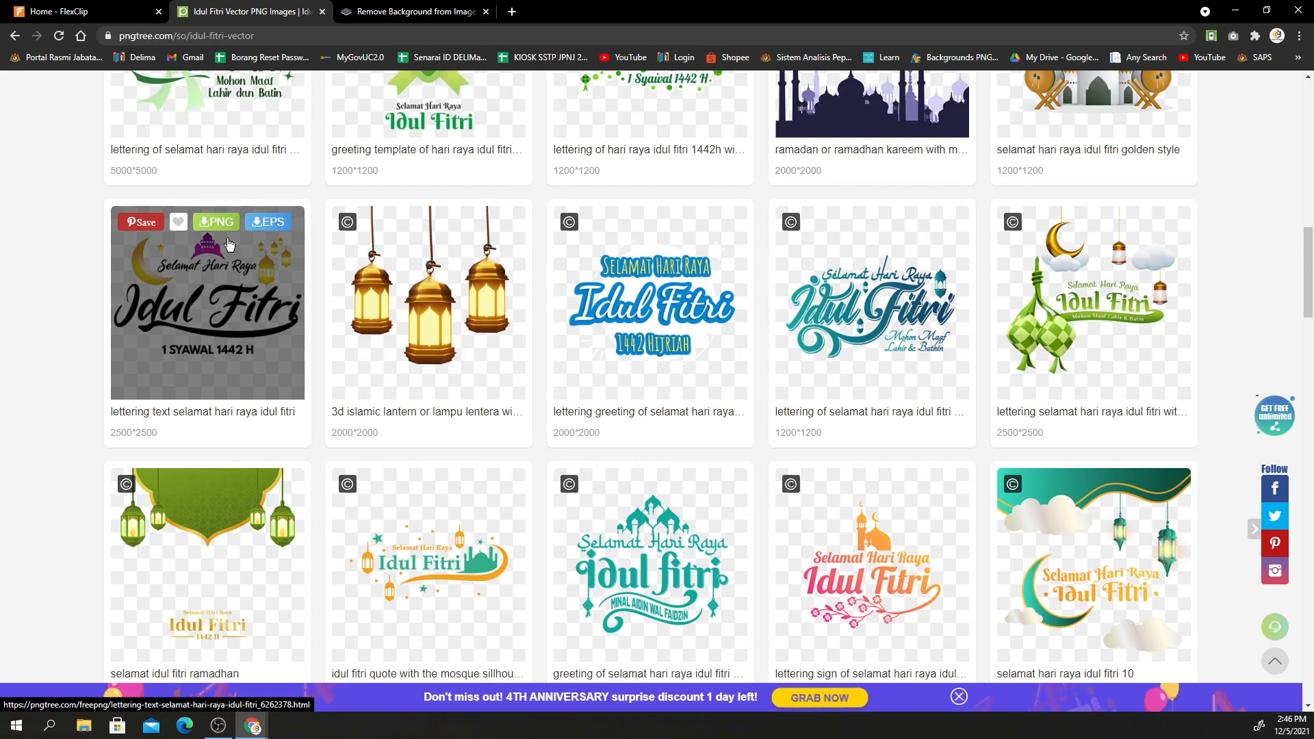
Download the "lettering text selamat hari raya idul fitri" design as a free PNG, closing its preview and both Pngtree pages.
click(221, 231)
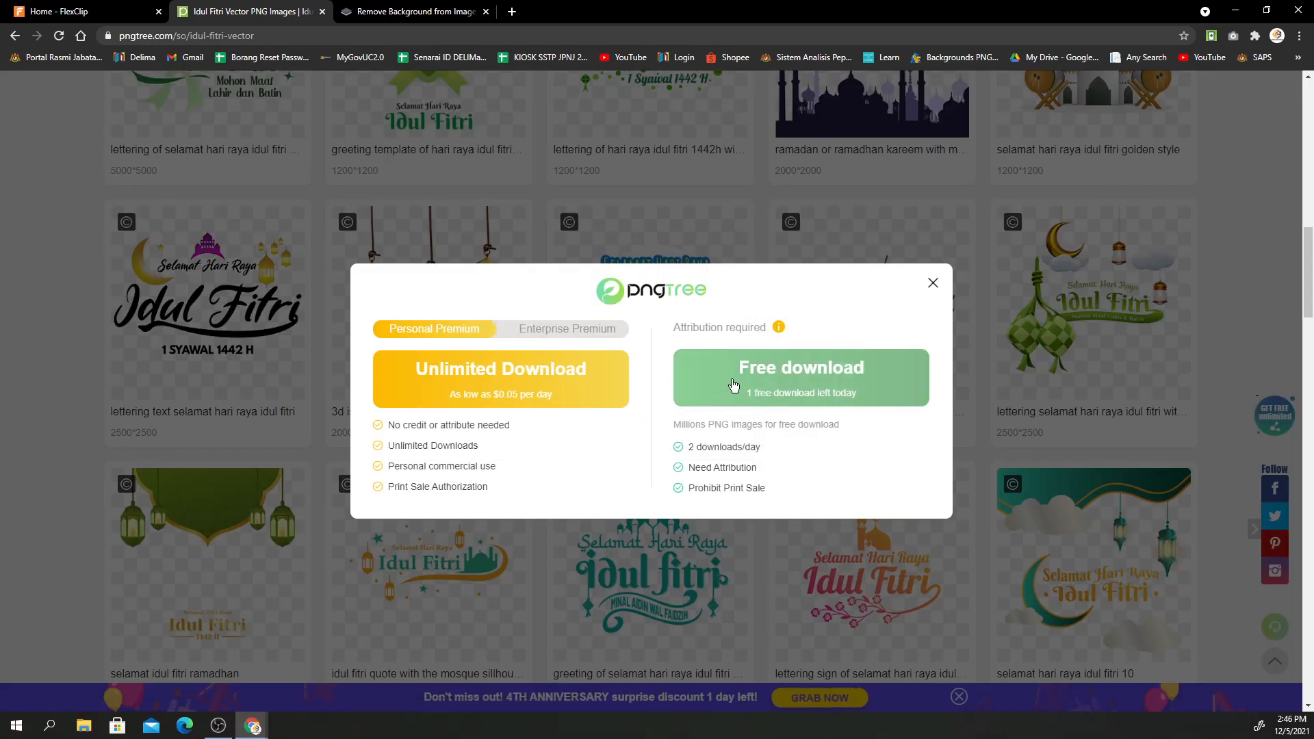
click(773, 387)
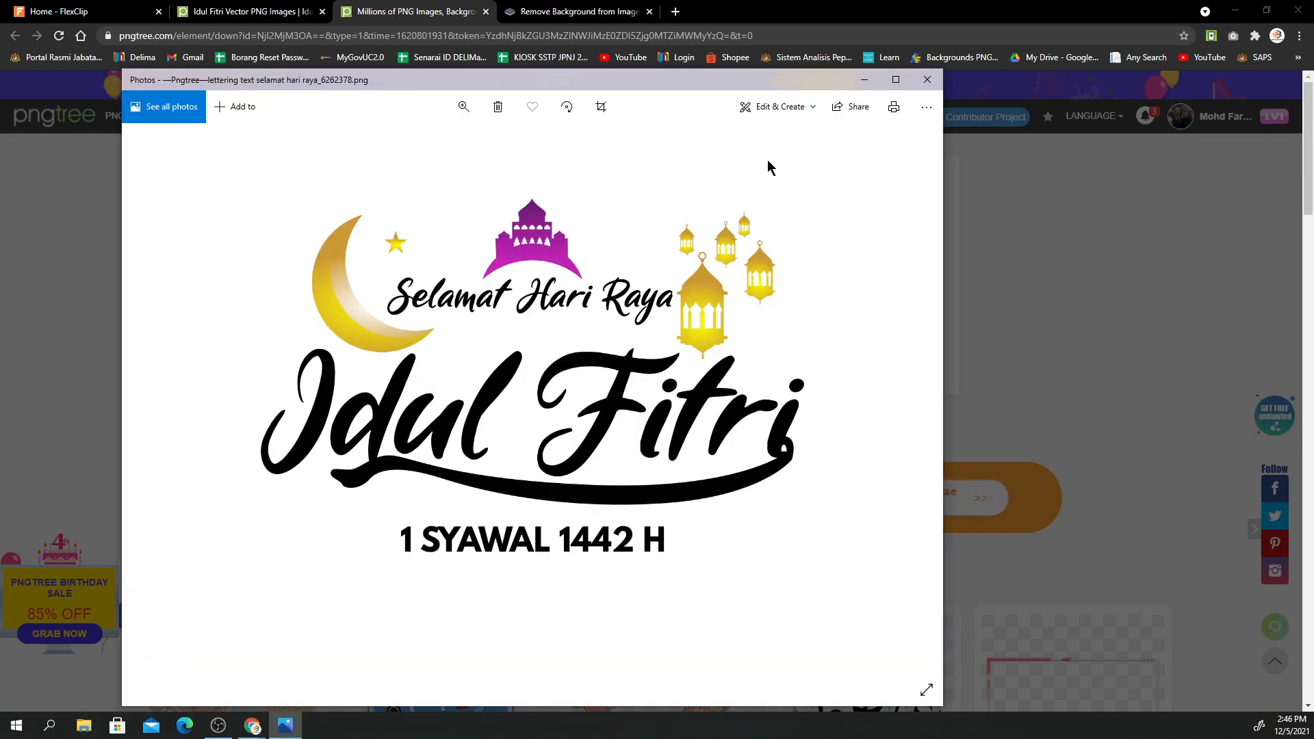
click(926, 79)
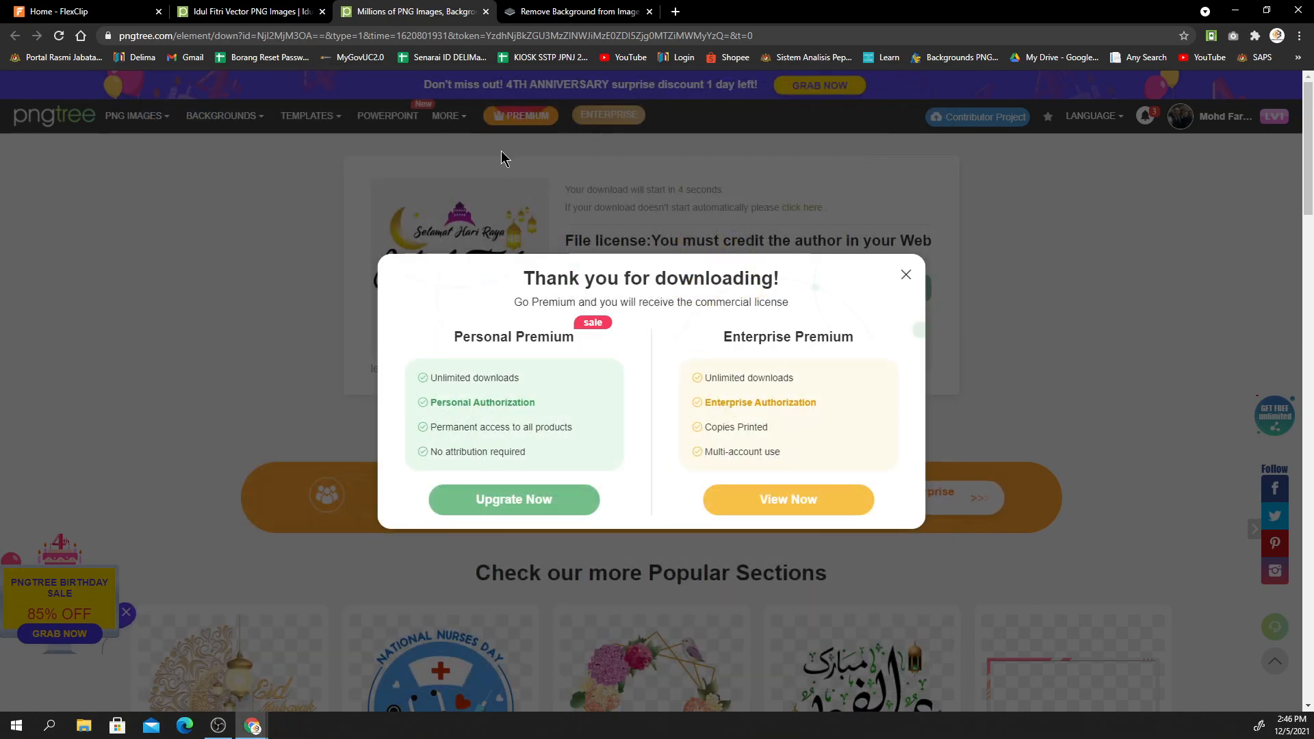
click(485, 11)
click(322, 11)
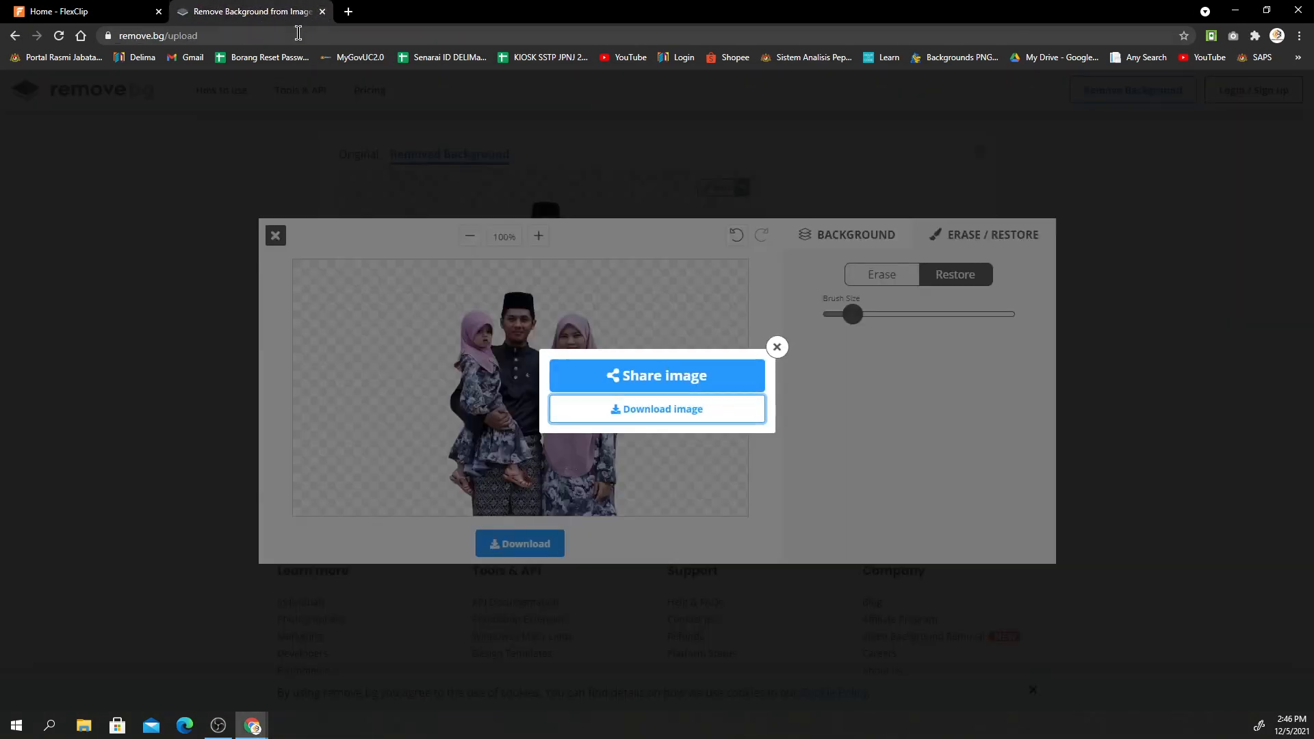
Go back to the remove.bg start page by removing the upload part of the address.
drag(242, 34, 177, 38)
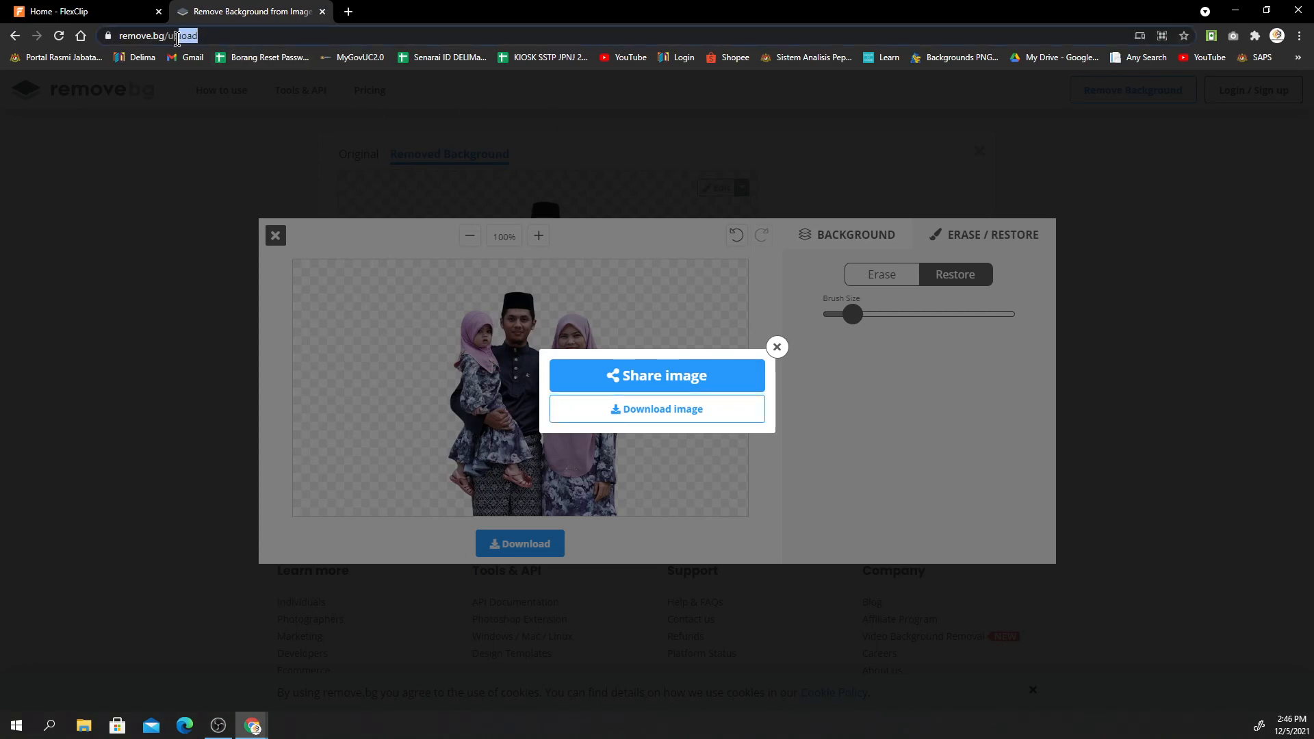
key(BackSpace)
key(Return)
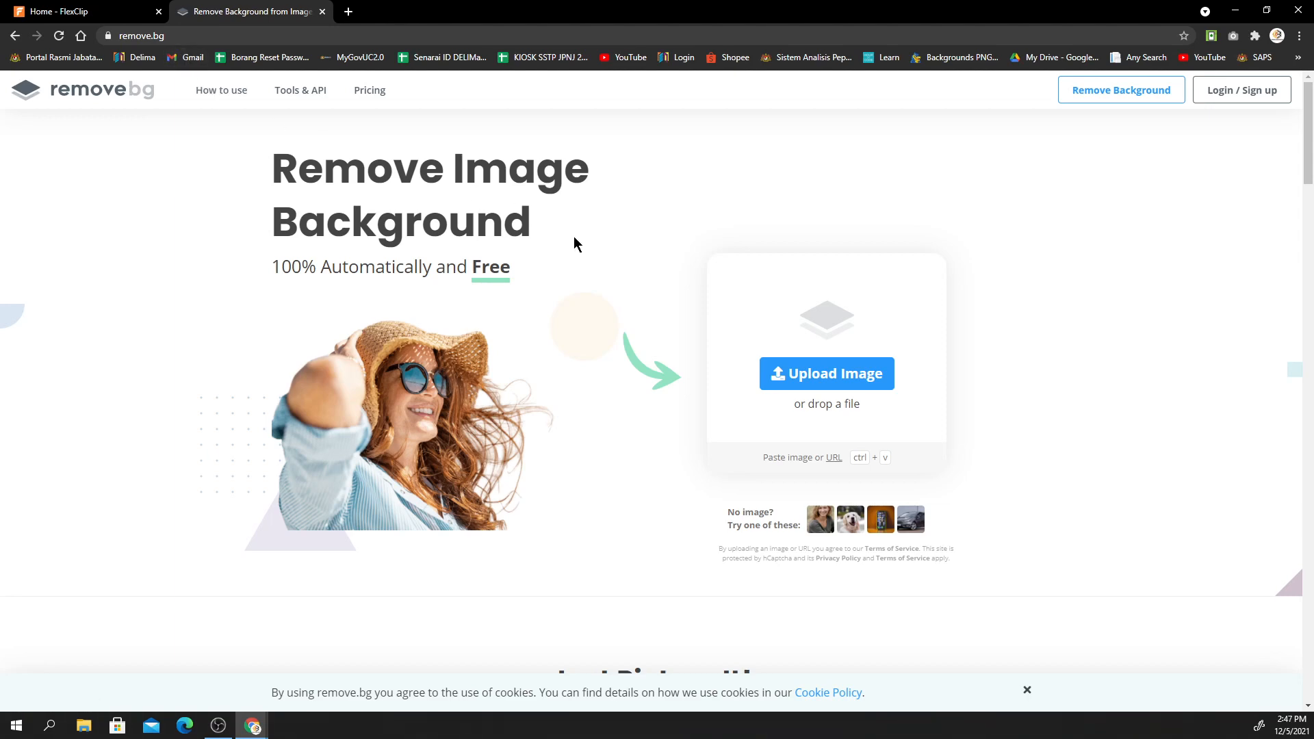
Upload the komat photo from the Desktop folder to remove its background, and discard the older result below it.
click(825, 387)
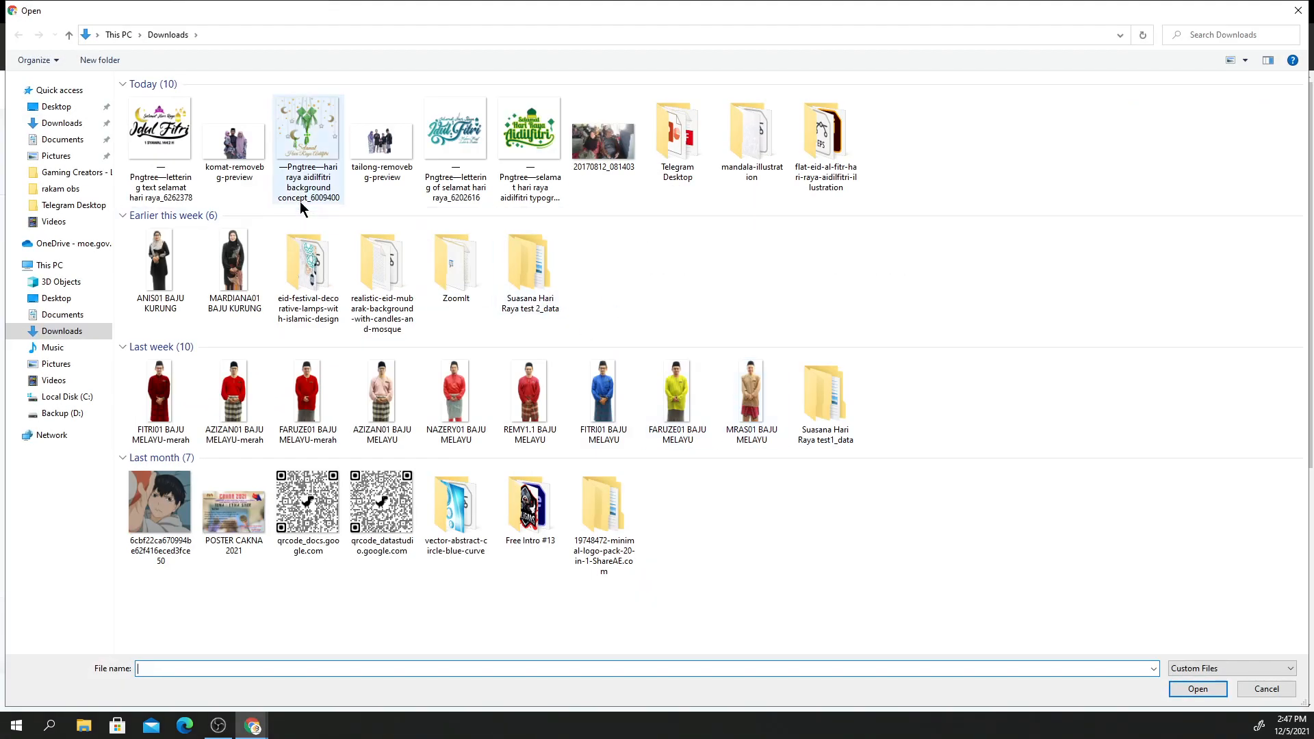
click(55, 107)
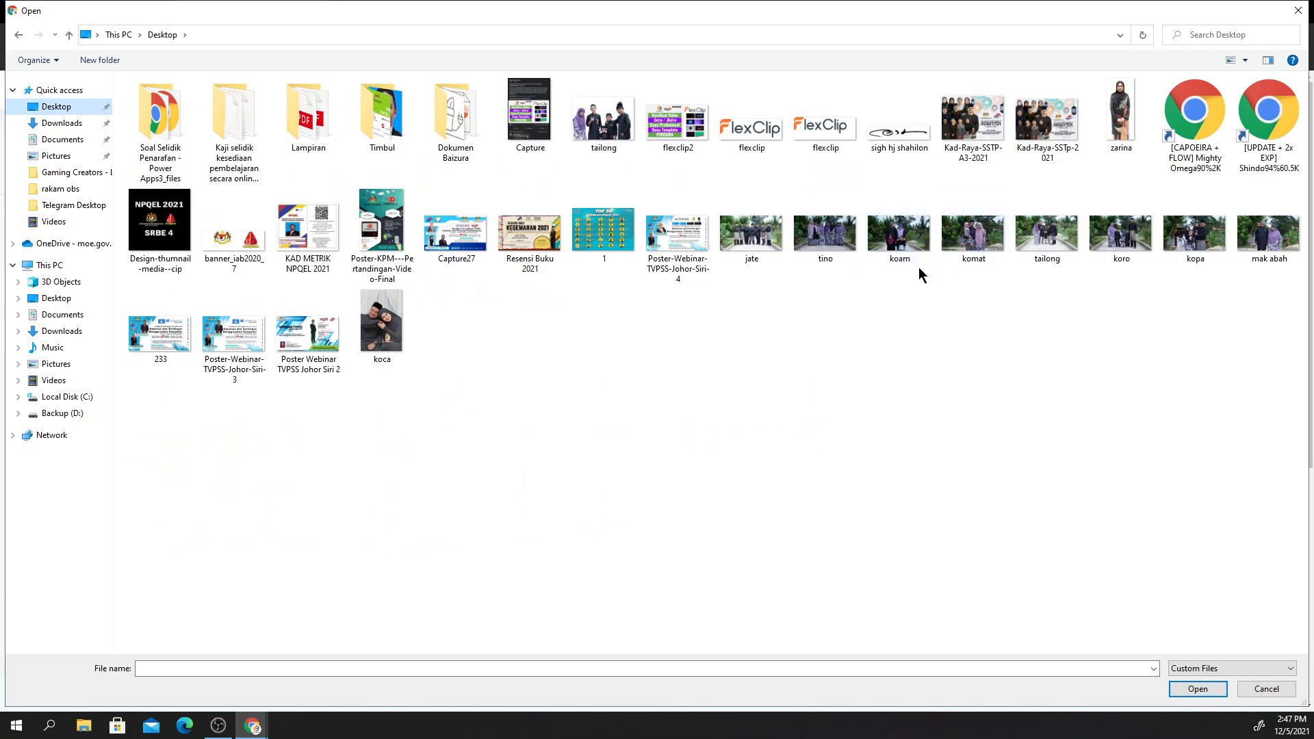
double_click(989, 247)
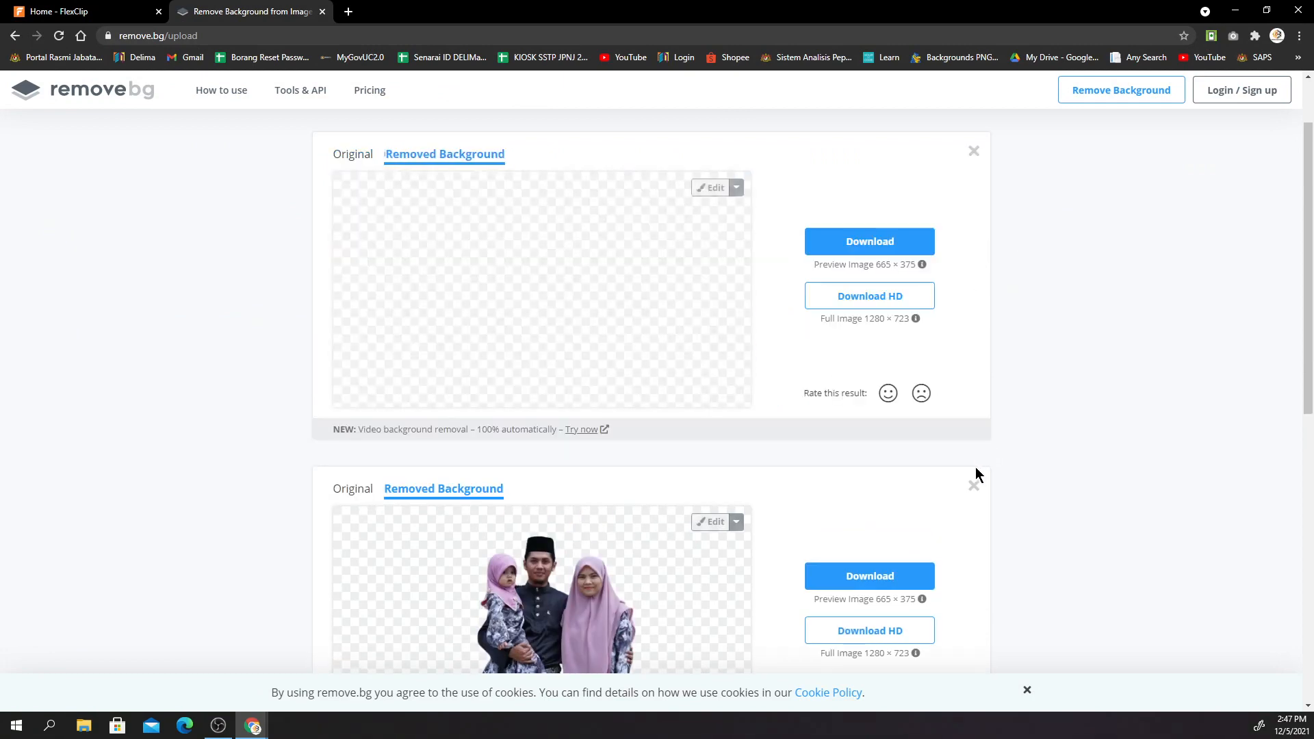
click(972, 484)
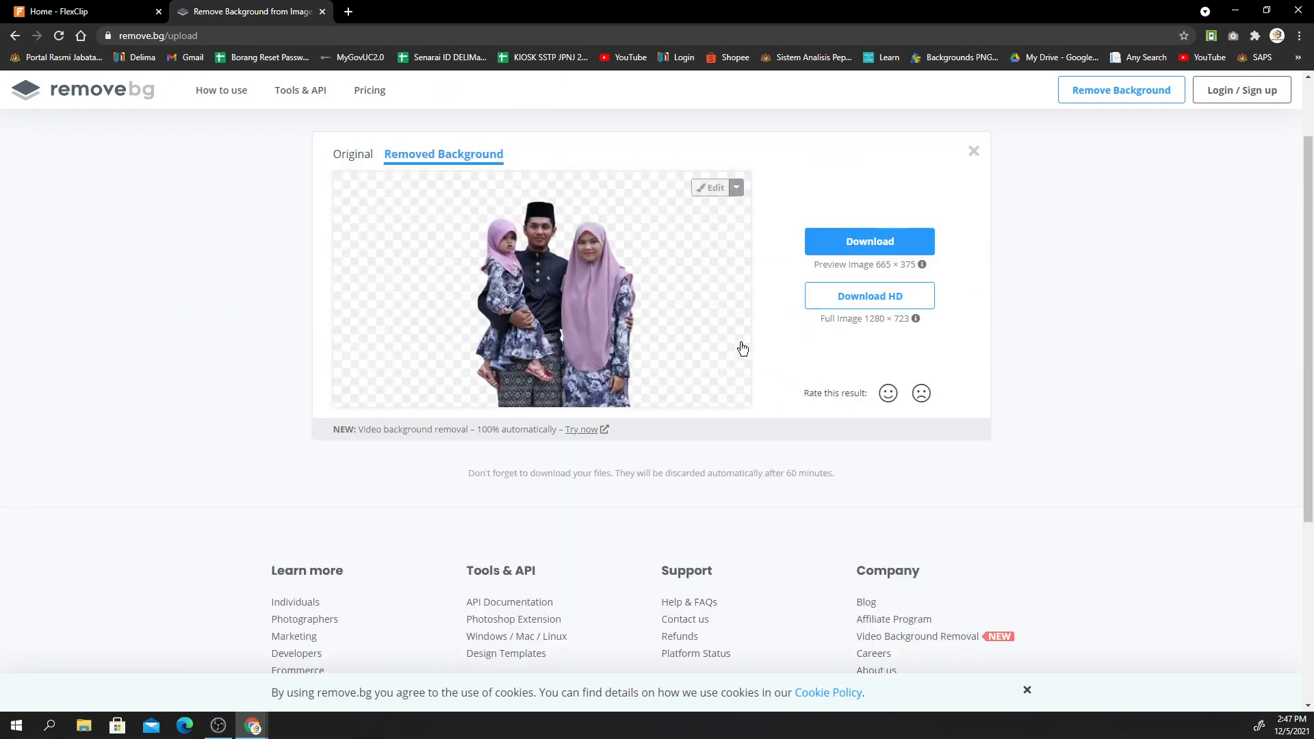
Open the family cutout for editing in Erase / Restore mode, magnified to 180% around the woman's sleeve.
scroll(667, 327, up, 1)
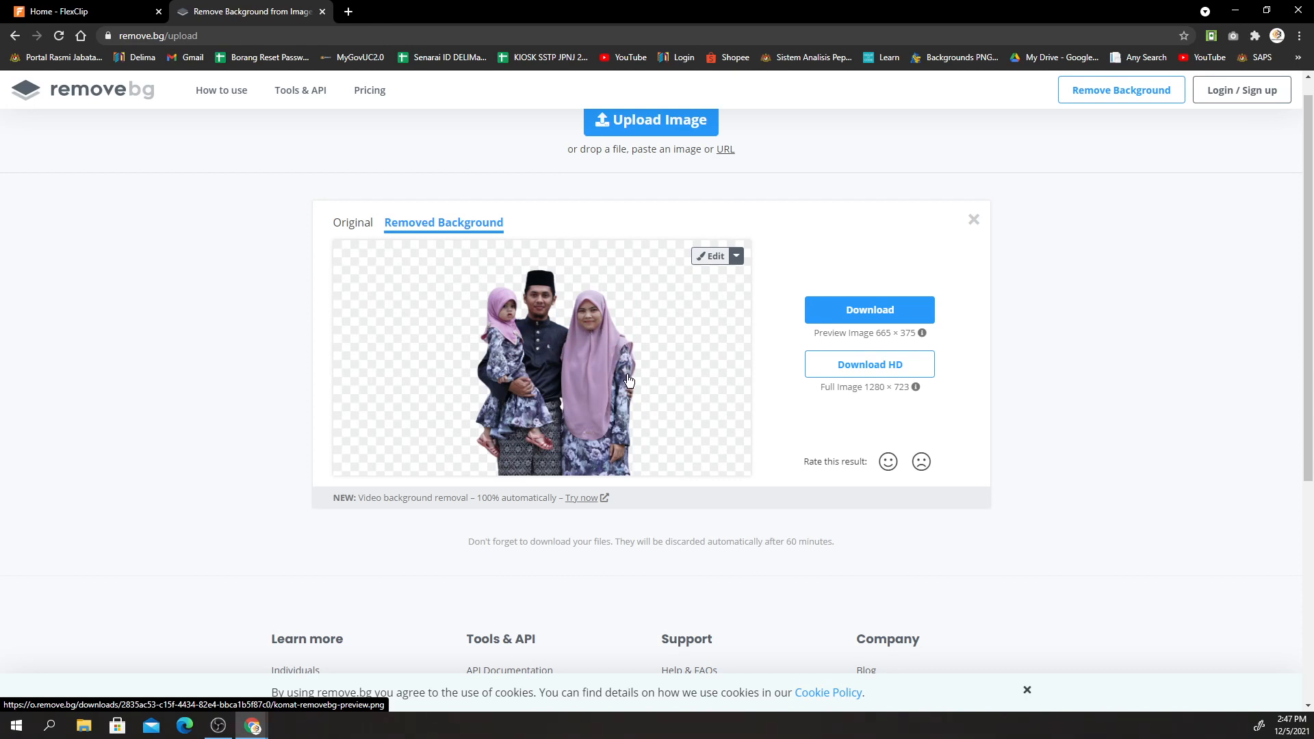
click(710, 263)
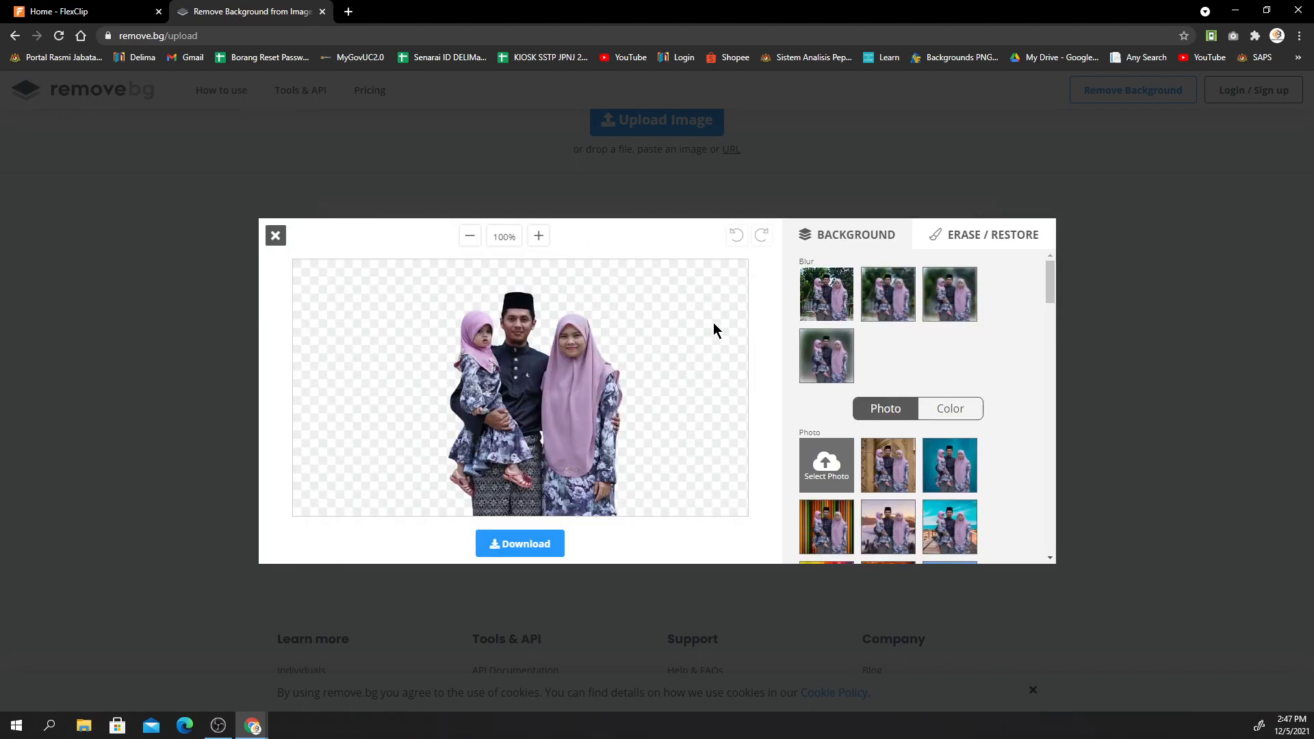
click(960, 241)
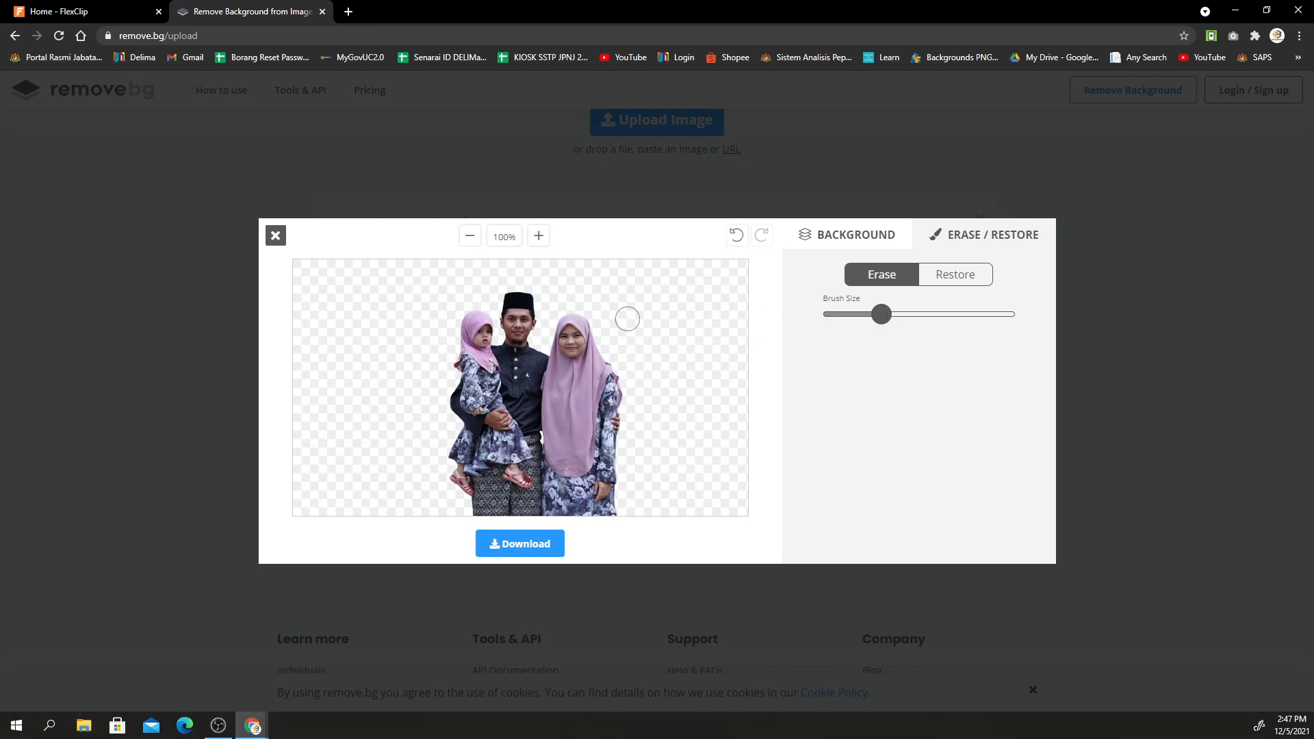
click(539, 236)
click(539, 236)
click(539, 236)
click(539, 236)
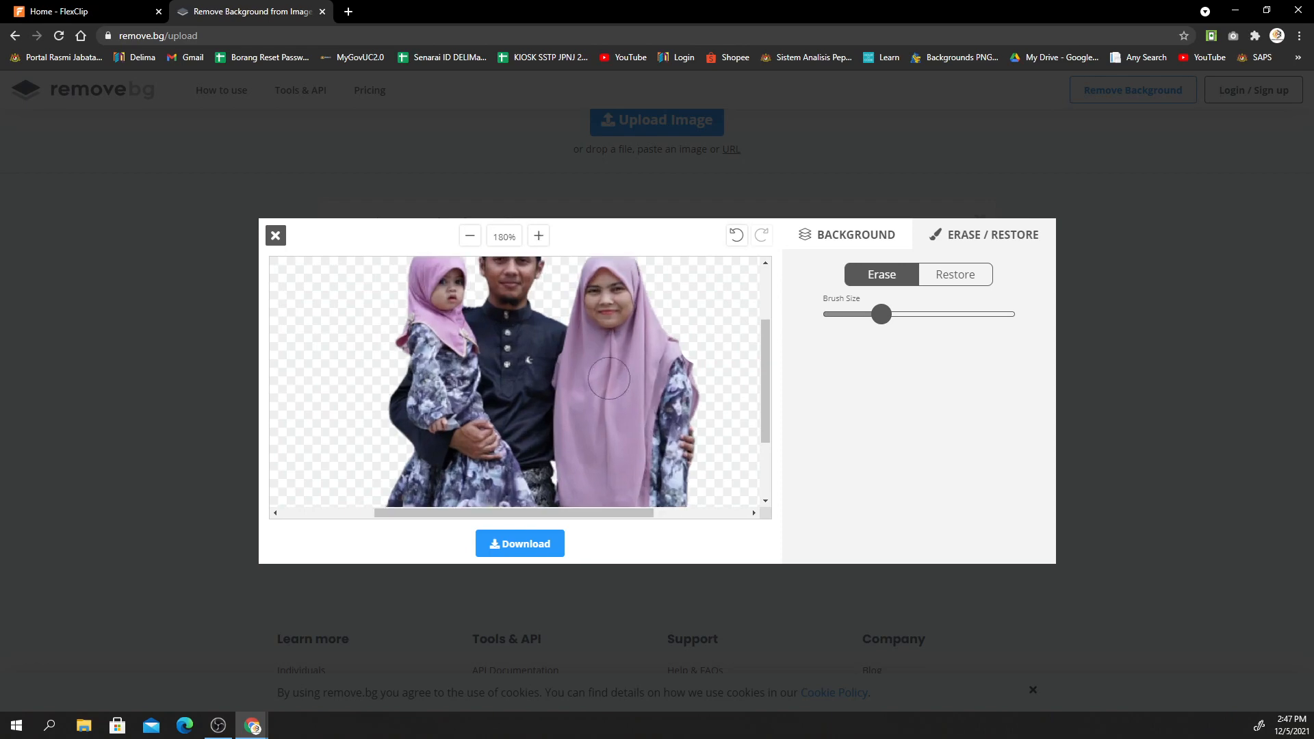
drag(617, 518, 644, 518)
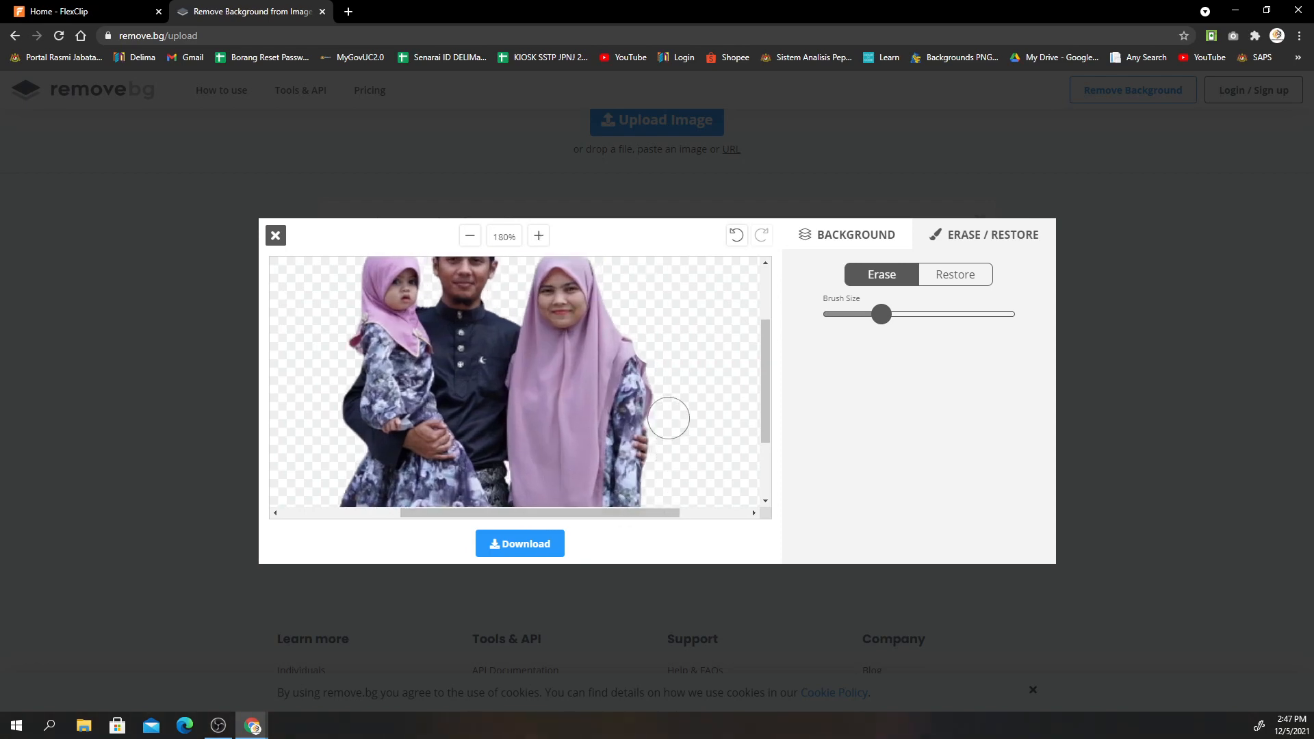
Erase a round spot on the woman's upper sleeve and bring it back with the Restore brush.
click(643, 380)
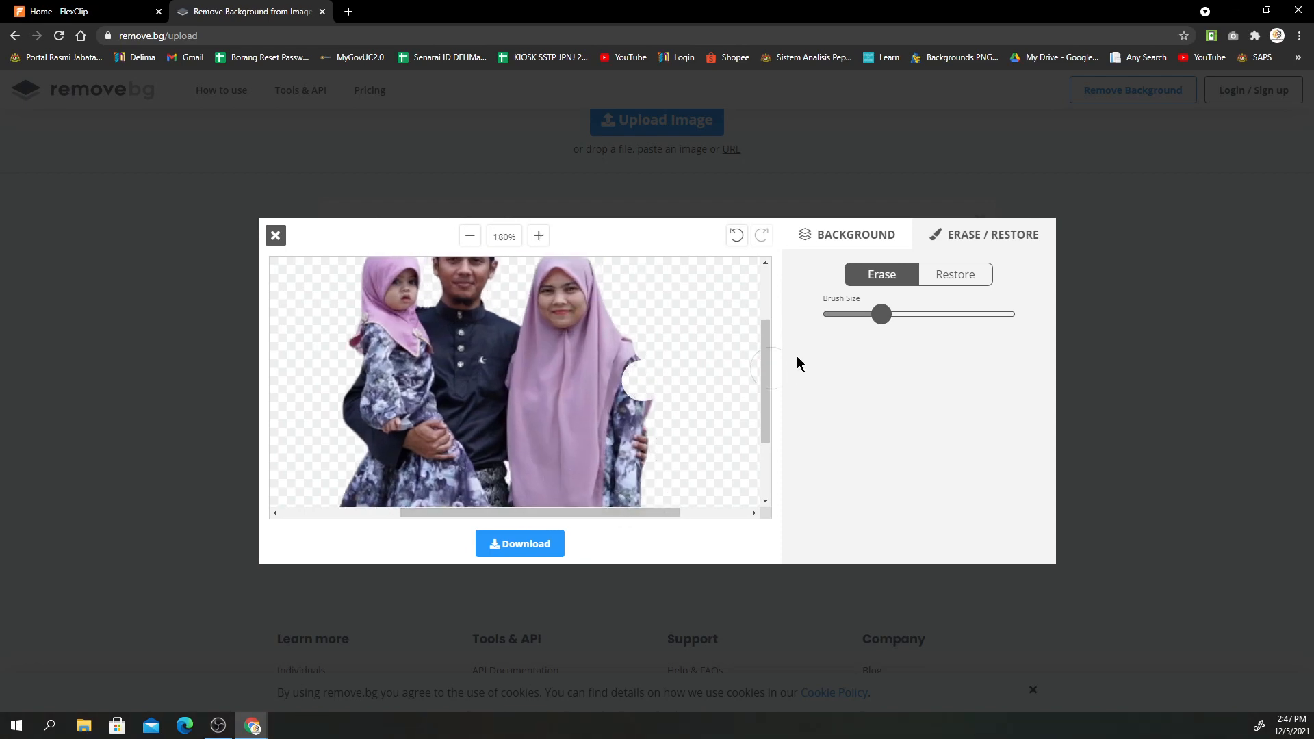
click(946, 287)
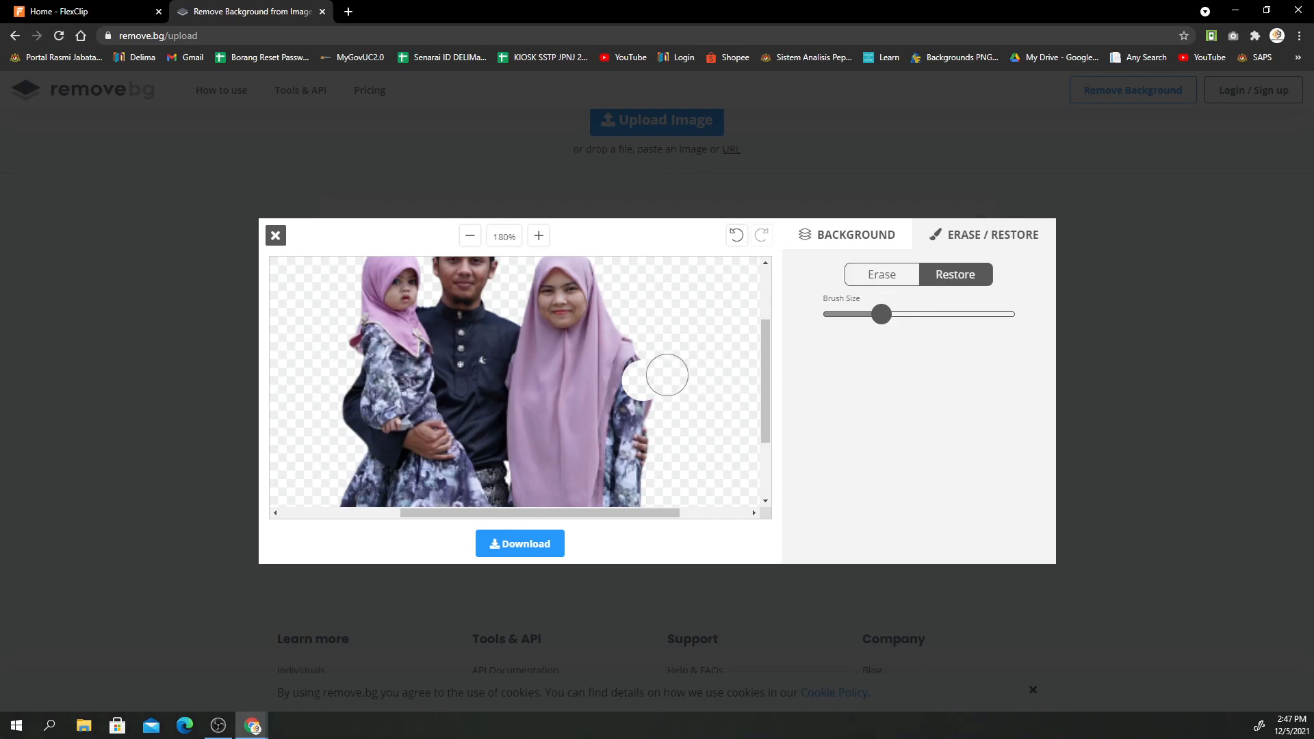
mouse_move(623, 392)
mouse_down()
mouse_move(609, 369)
mouse_move(628, 396)
mouse_up()
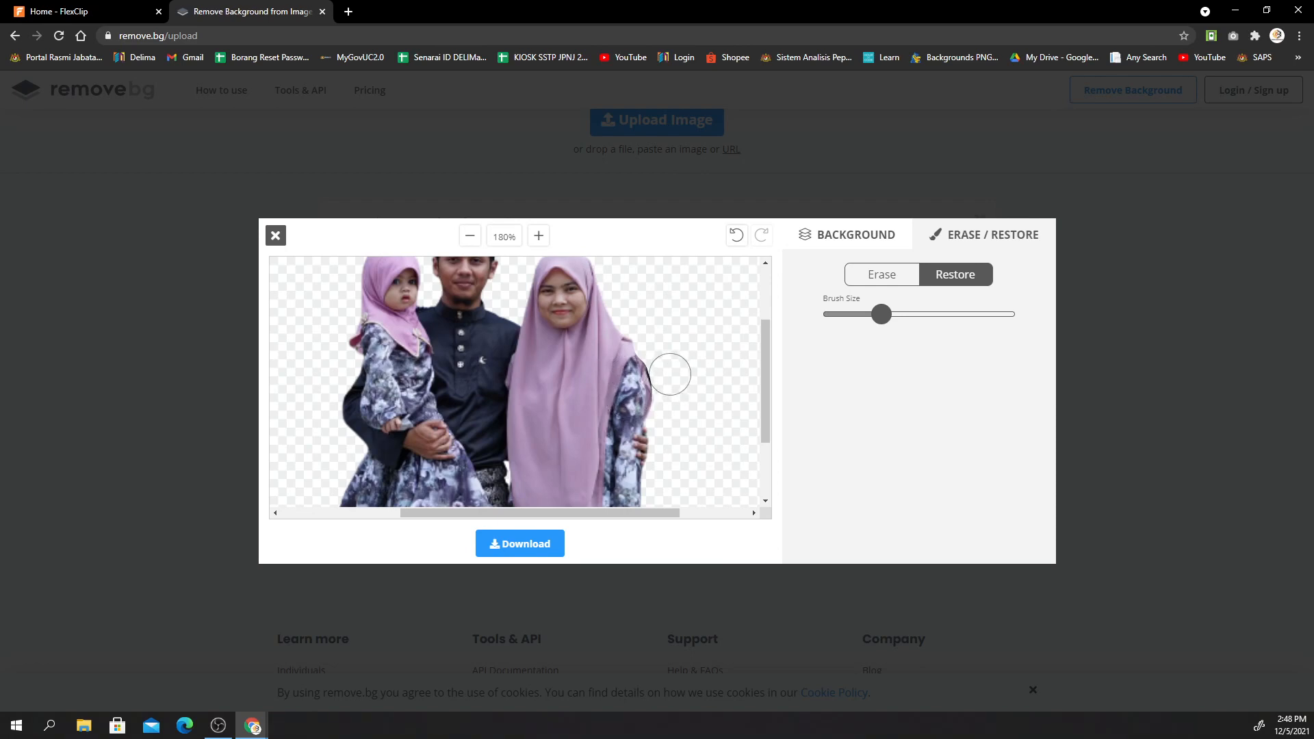
Switch to the Erase brush at a smaller brush size, inspect the cutout's edges, and return the zoom to 100%.
click(901, 289)
drag(883, 314, 847, 315)
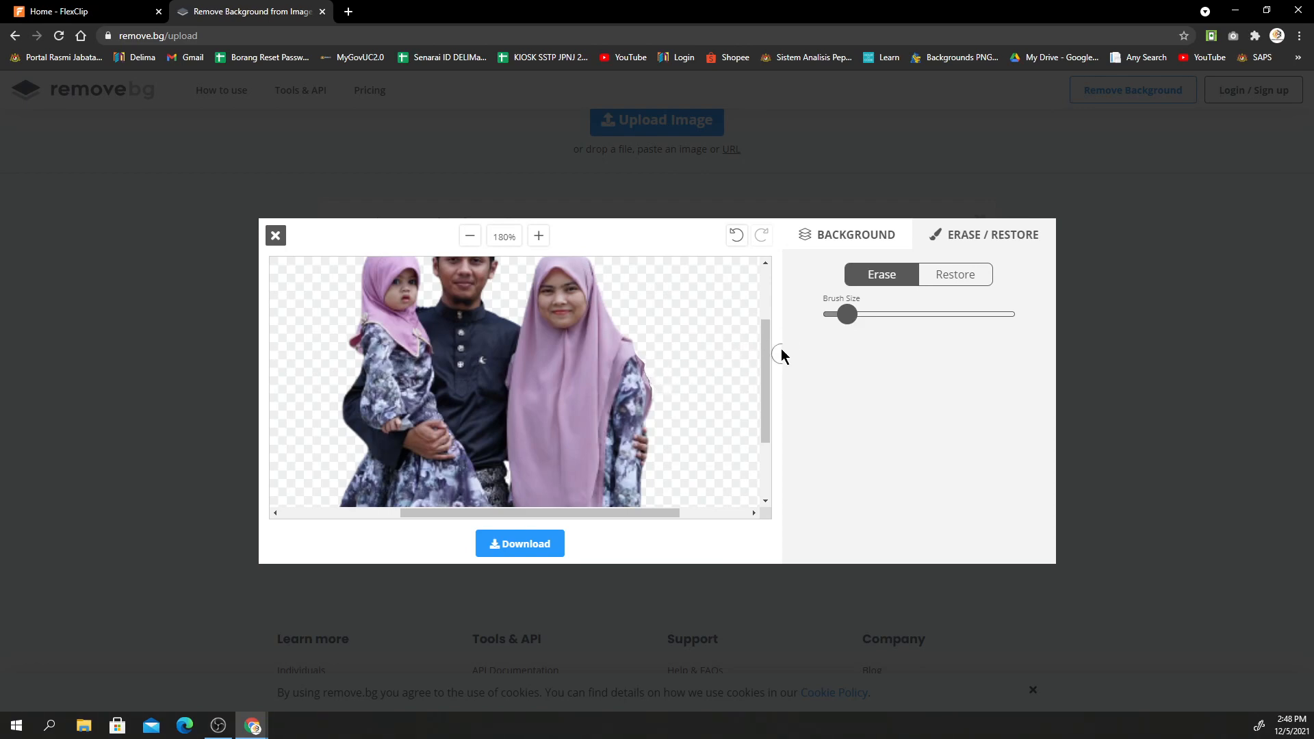
mouse_move(768, 343)
mouse_down()
mouse_move(764, 409)
mouse_move(770, 307)
mouse_move(771, 356)
mouse_up()
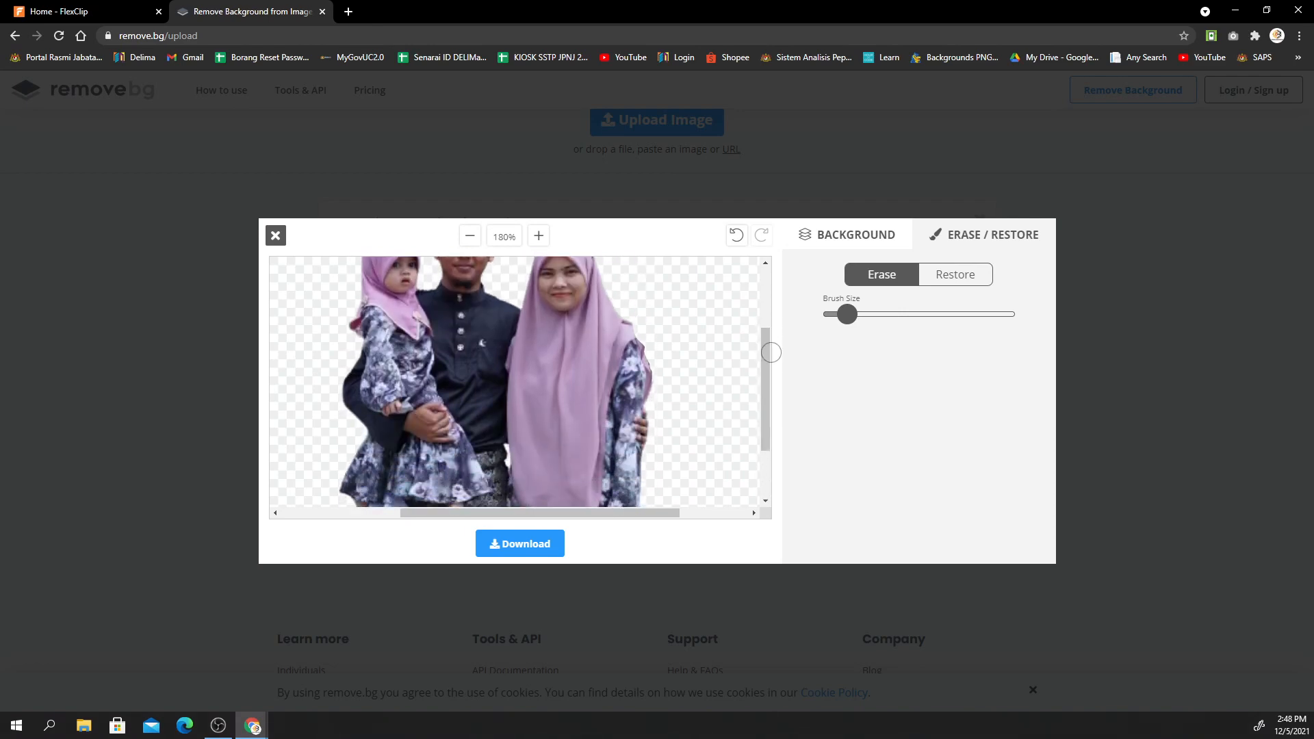
scroll(628, 373, up, 2)
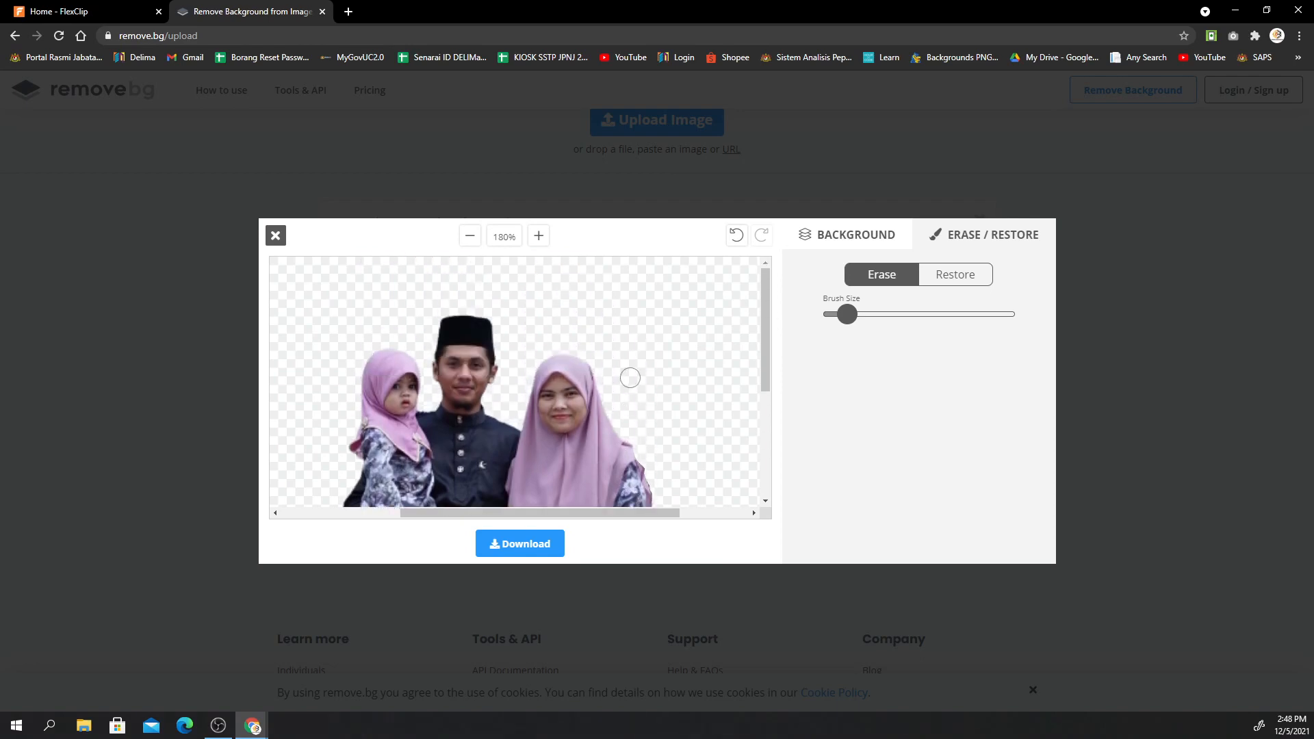
click(472, 237)
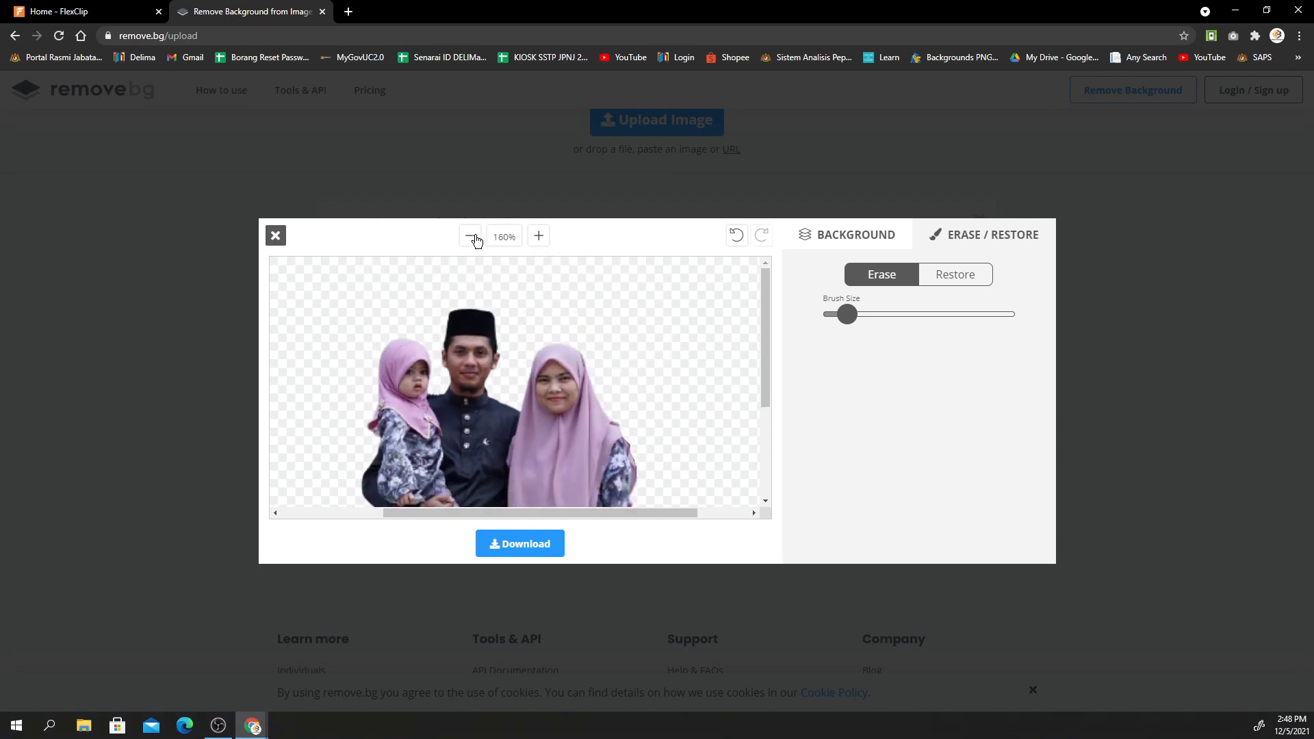
click(473, 237)
click(472, 237)
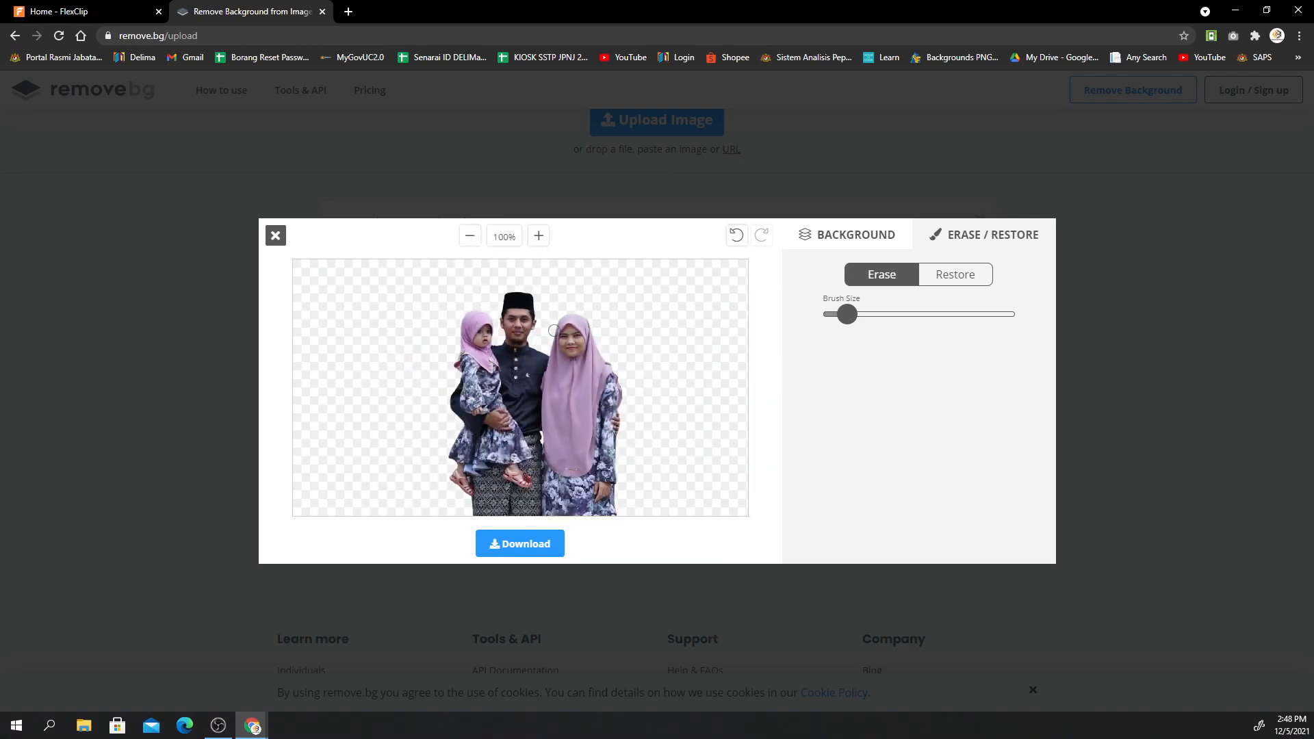
Download the edited family cutout as an image and close its preview in Photos.
click(530, 545)
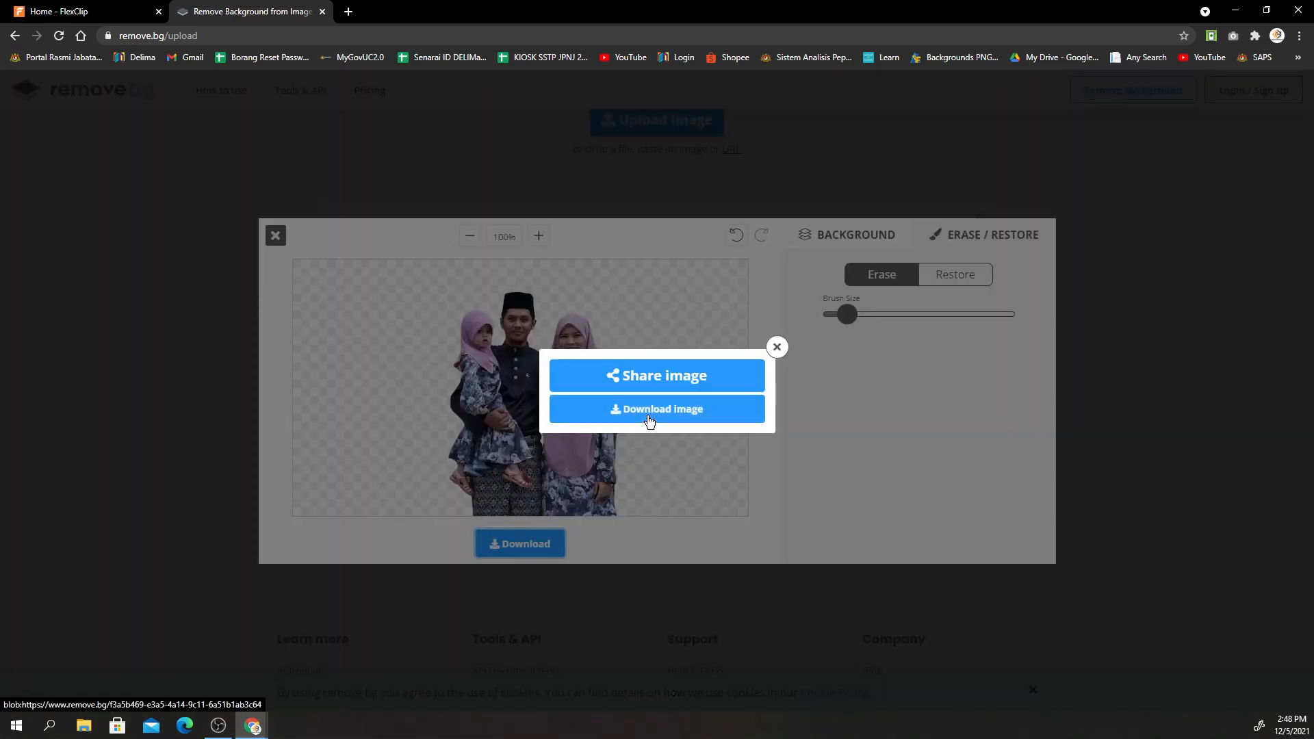
click(649, 418)
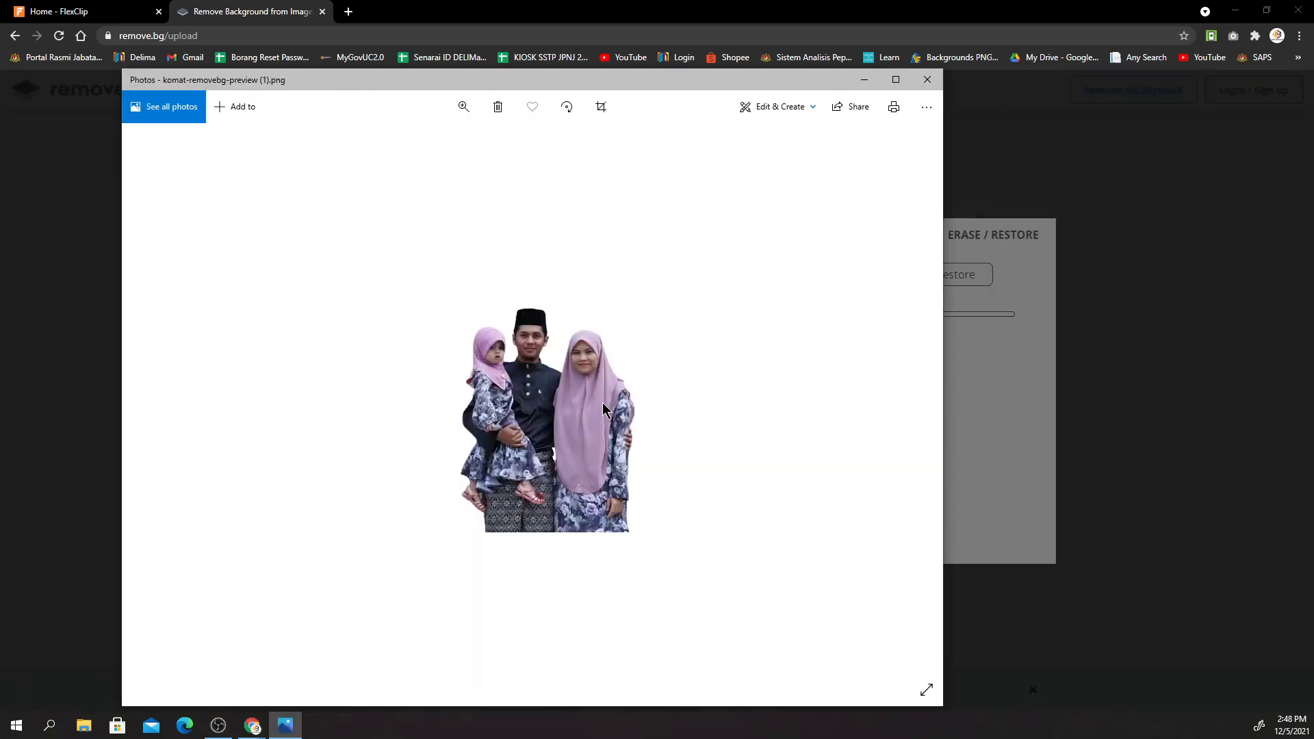
click(927, 79)
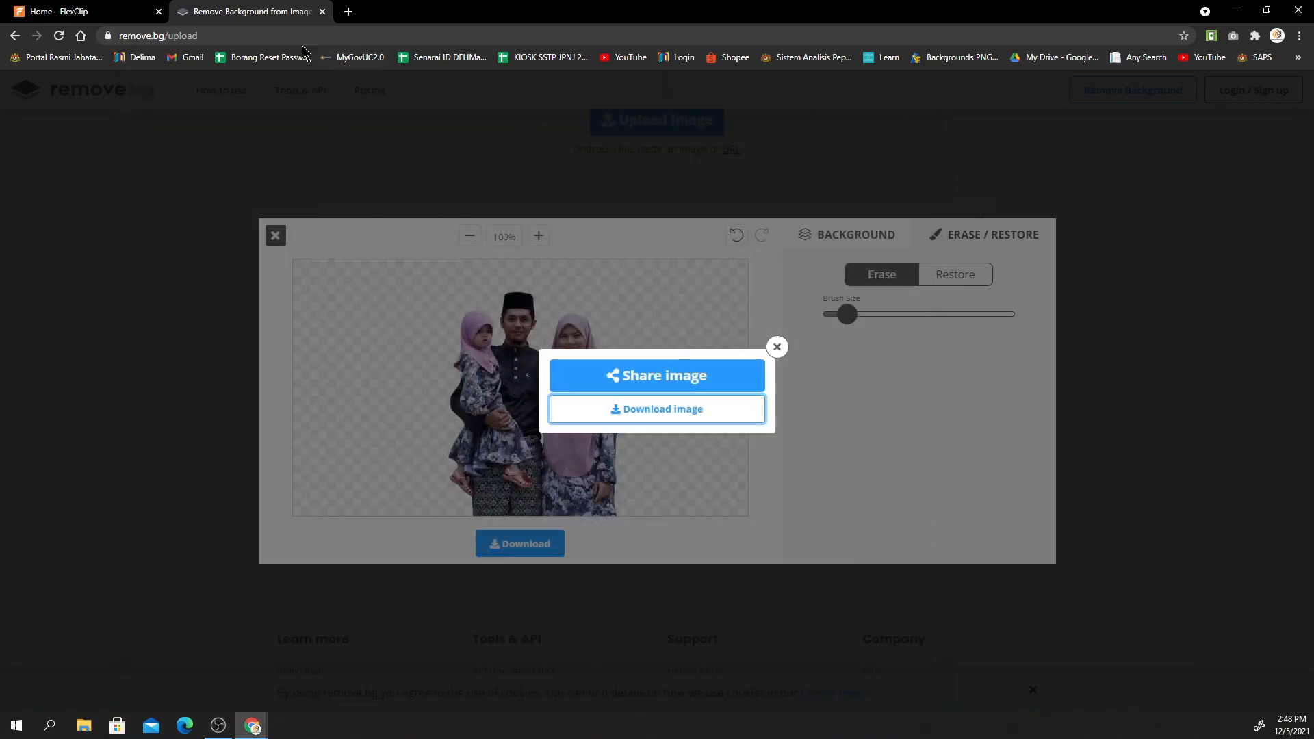
Switch to FlexClip, start a project from scratch in Storyboard Mode with the 1:1 ratio, and close the remove.bg tab.
click(99, 10)
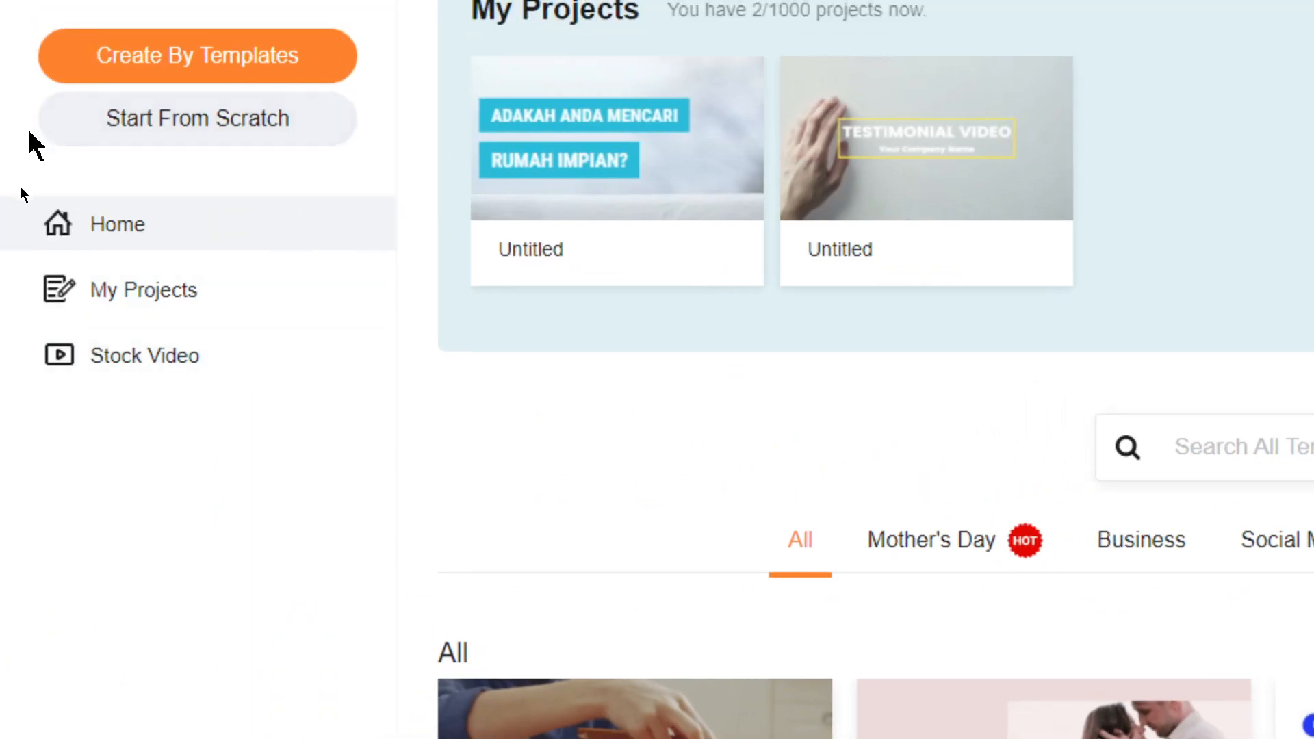
click(148, 142)
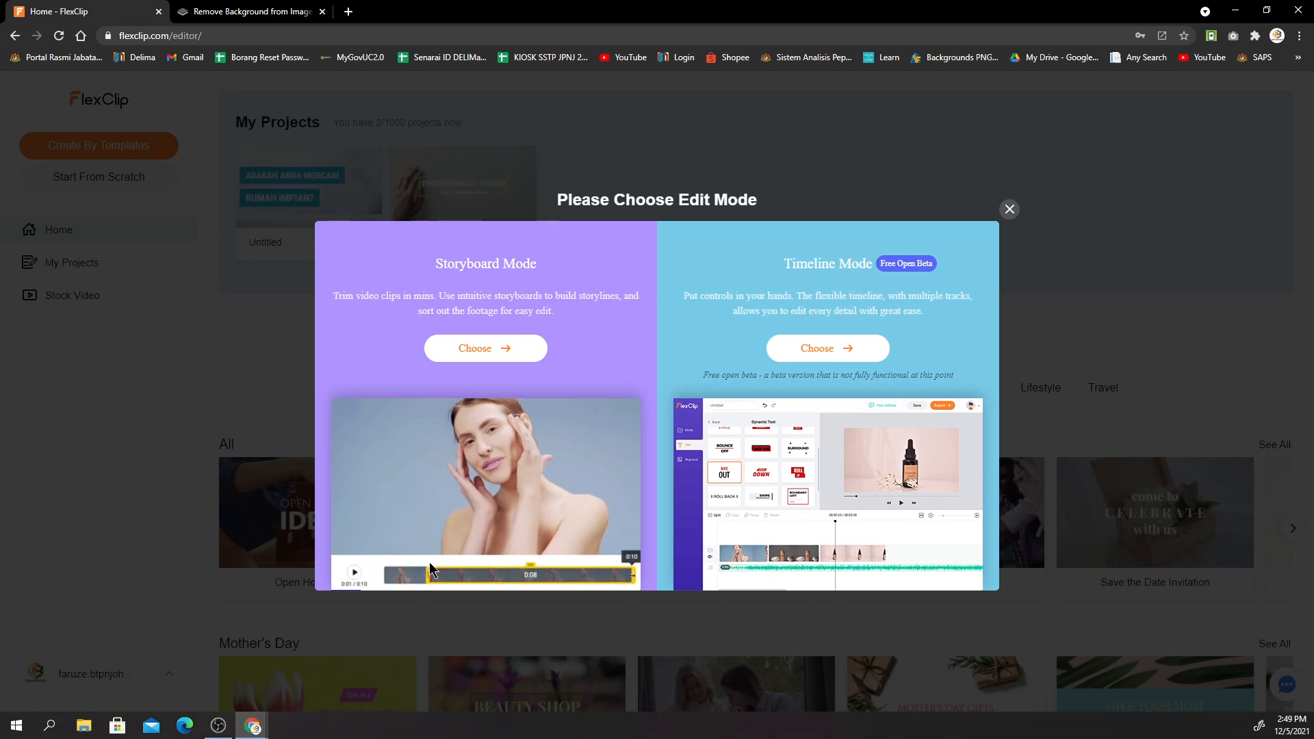
click(487, 356)
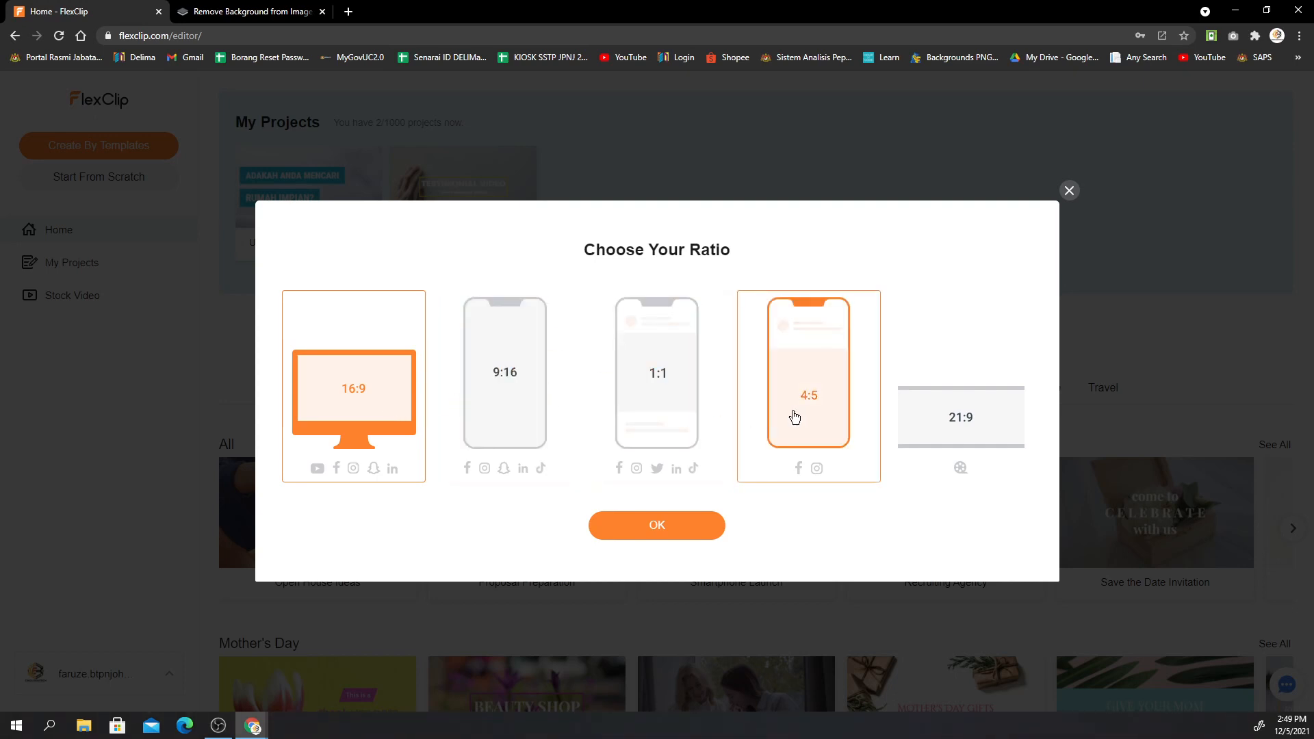
click(673, 414)
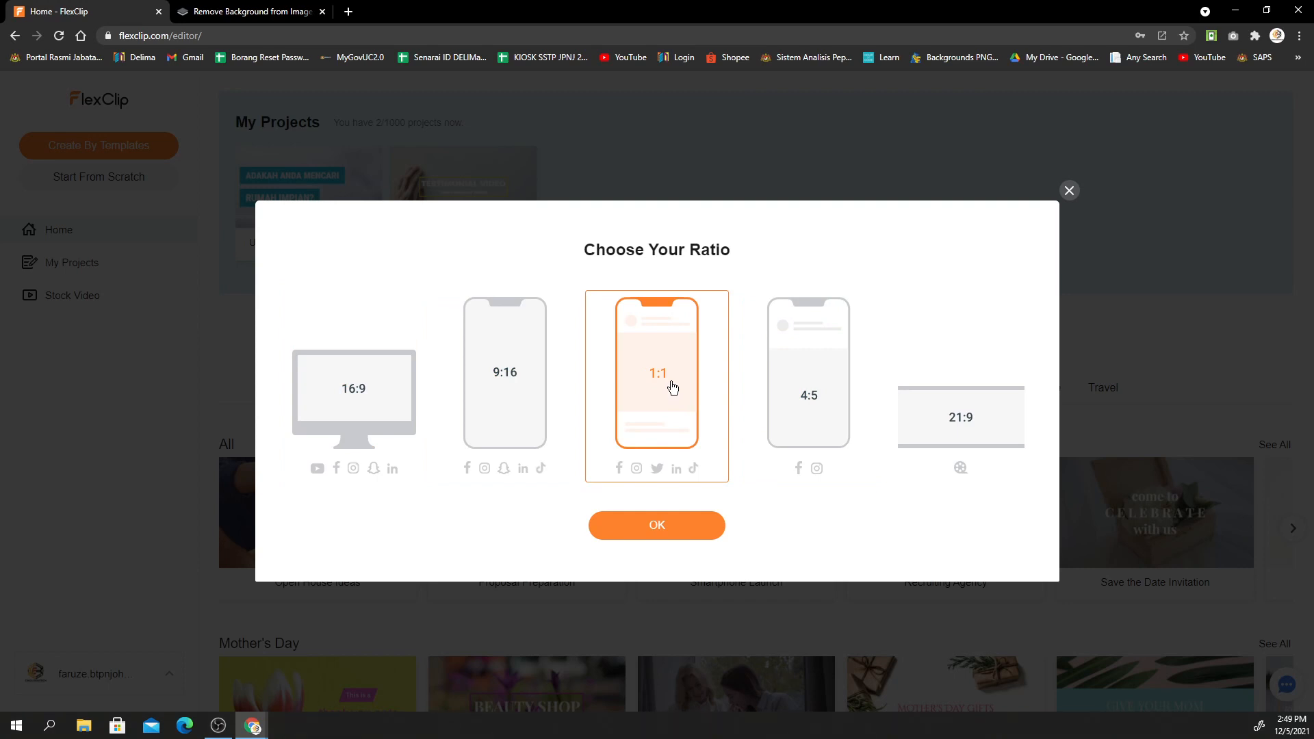
click(657, 526)
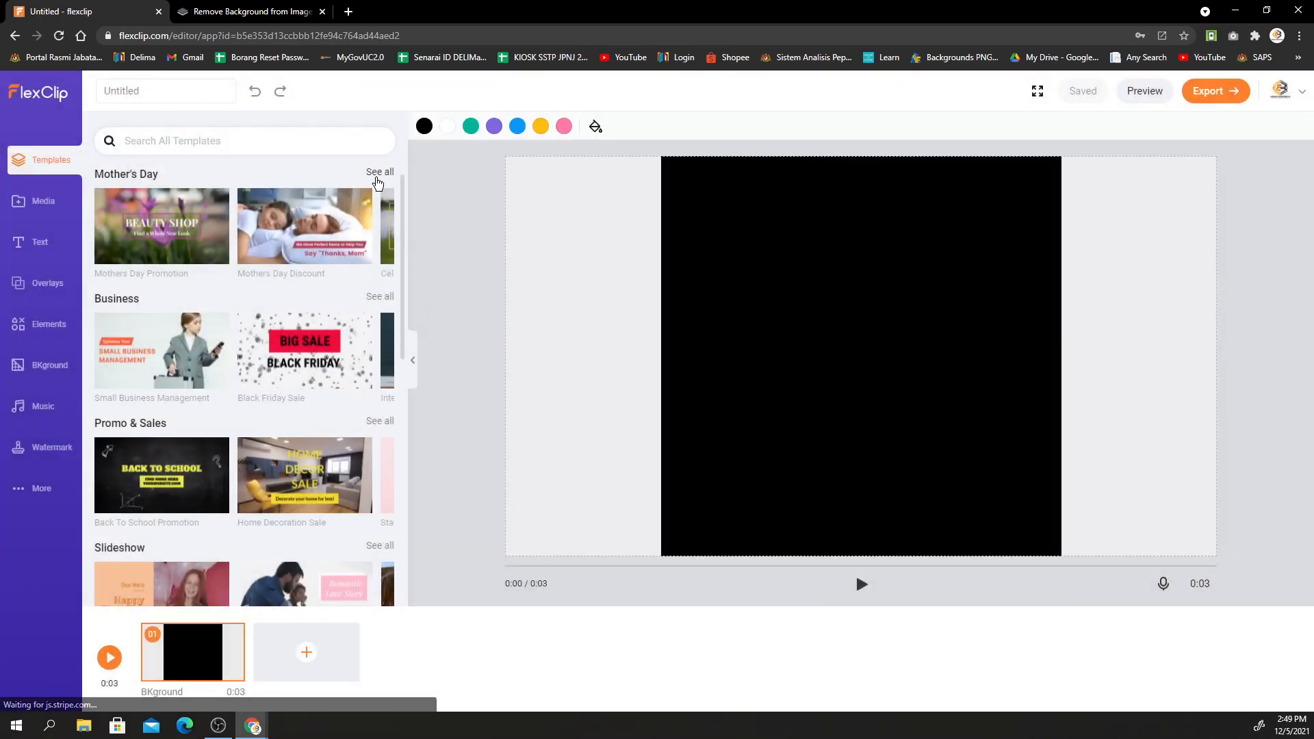
click(322, 12)
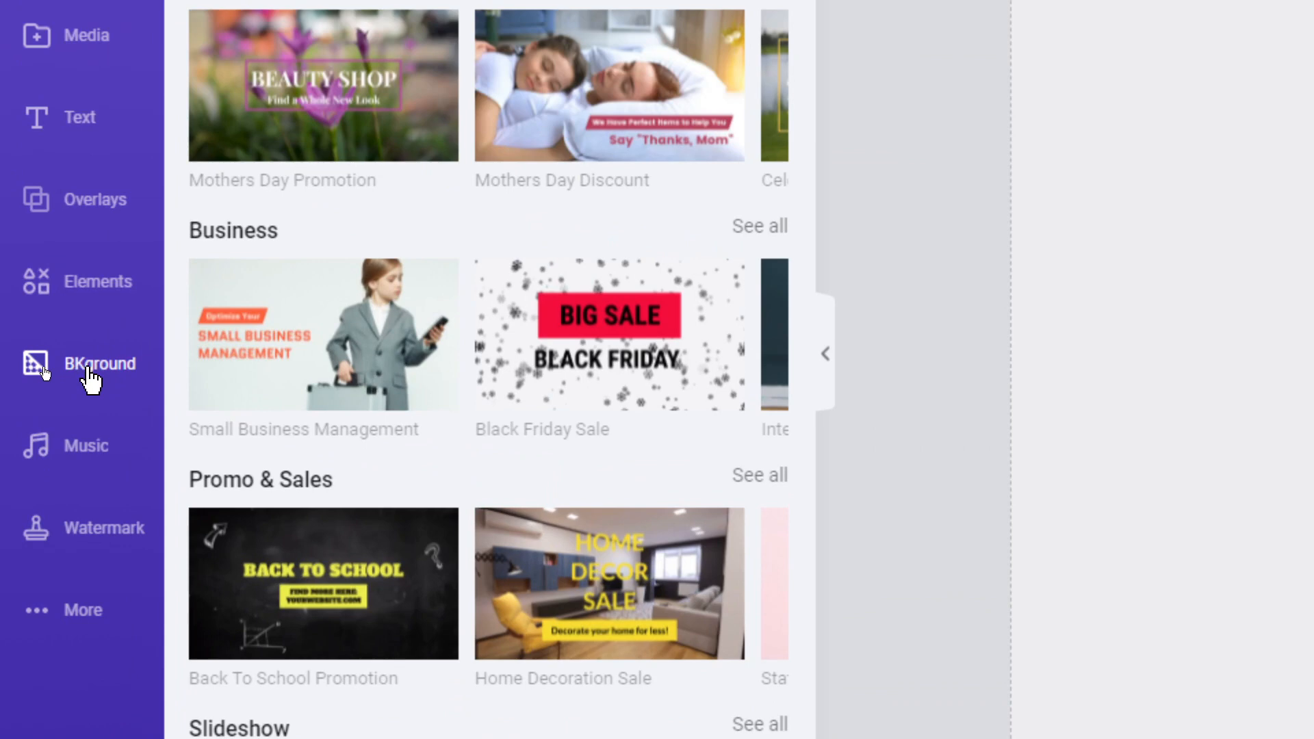
Search the stock backgrounds for "islamic".
click(88, 370)
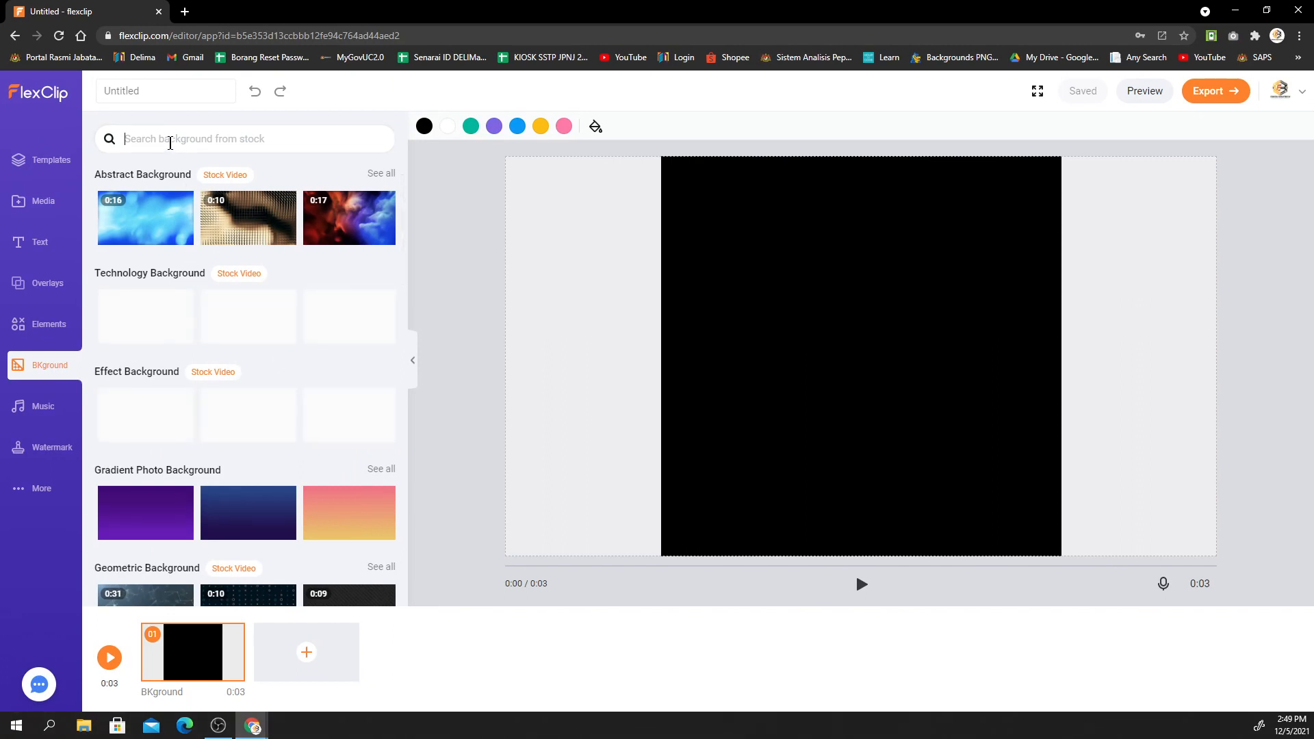
text(isl)
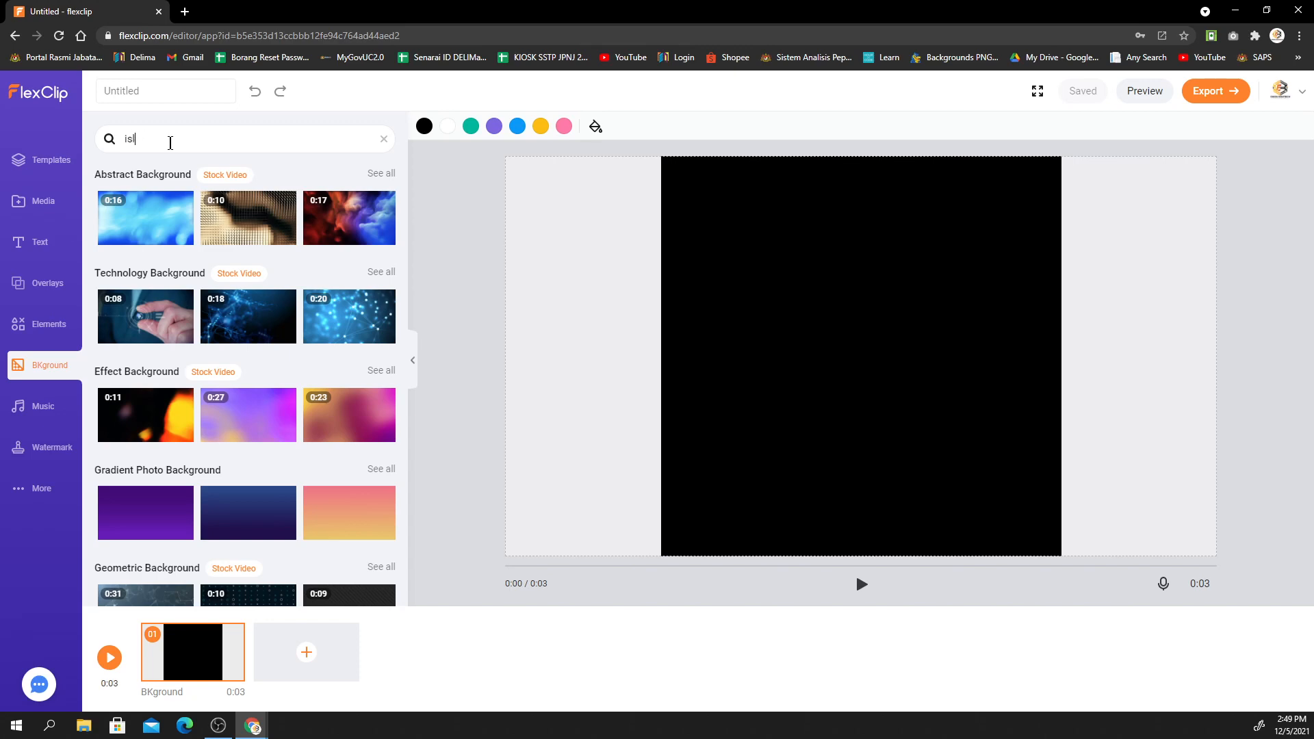
text(amic)
key(Return)
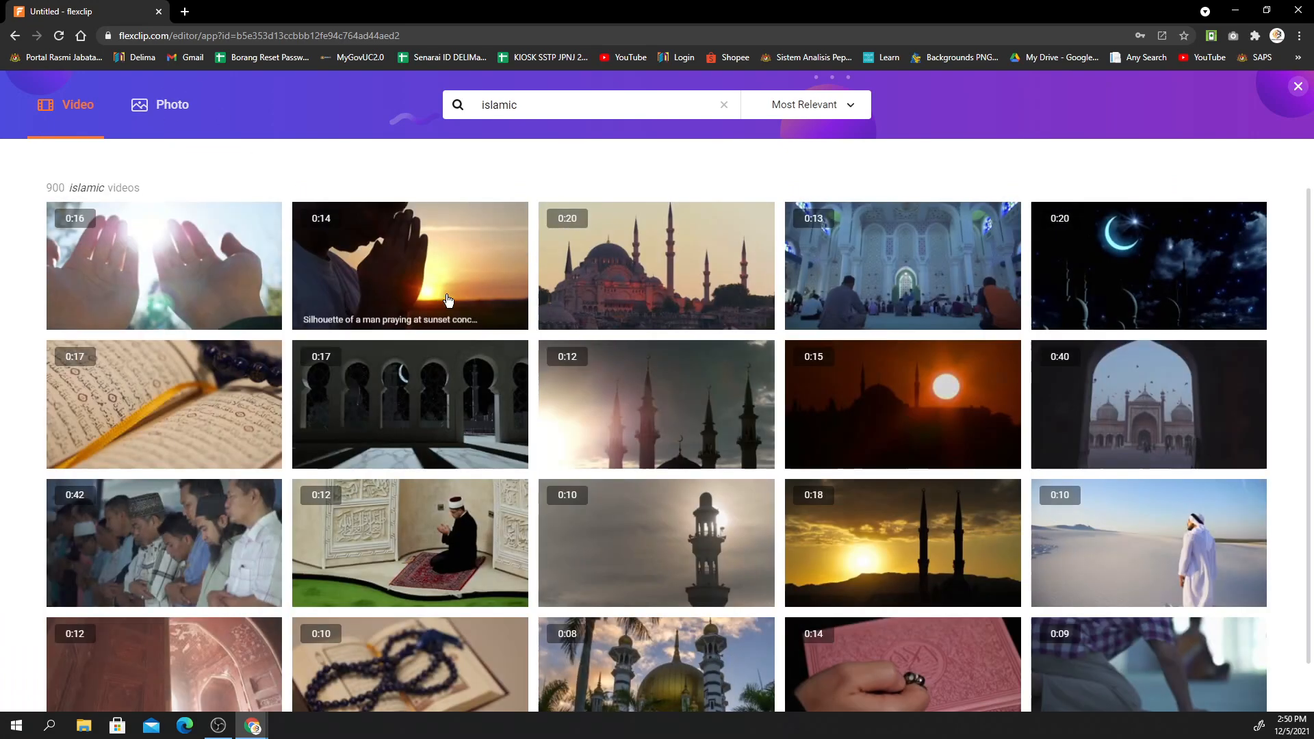
Find the 0:29 Ramadan Kareem islamic background video with a hanging lantern and arched window, and use it untrimmed in the first scene.
scroll(263, 368, down, 1)
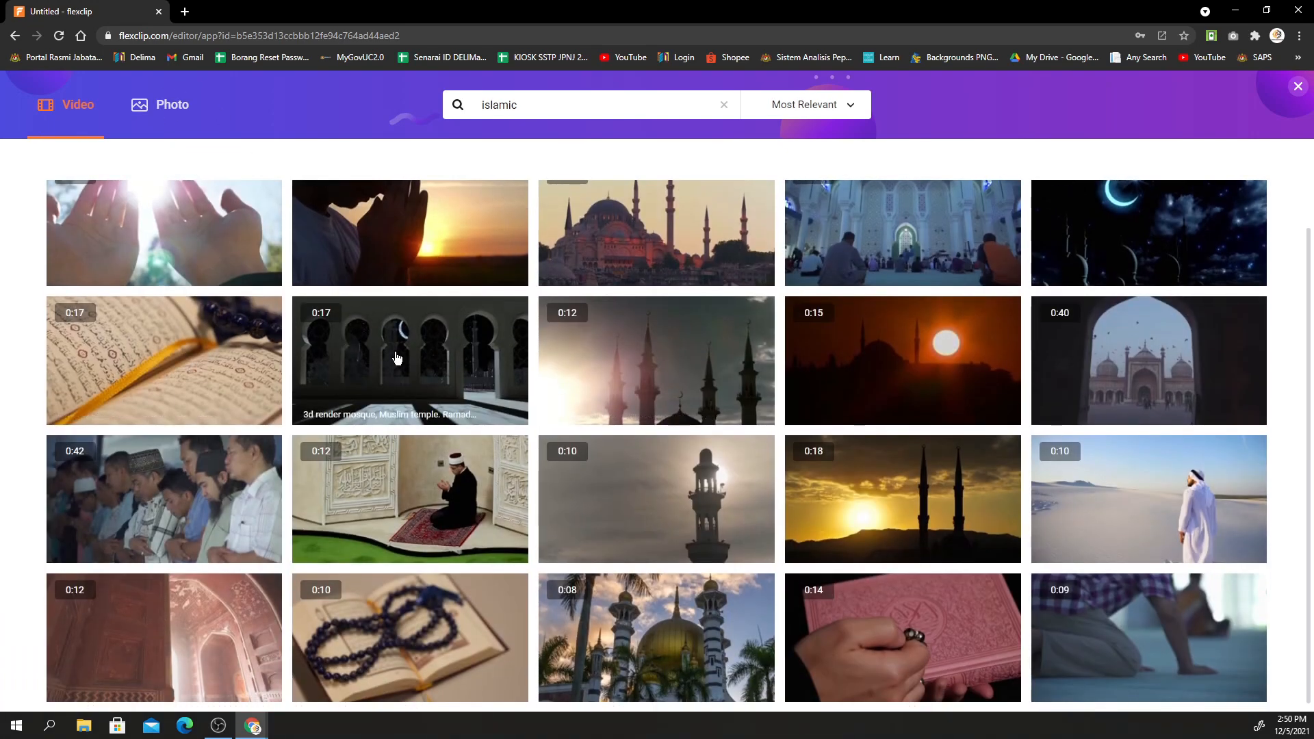
scroll(397, 352, down, 2)
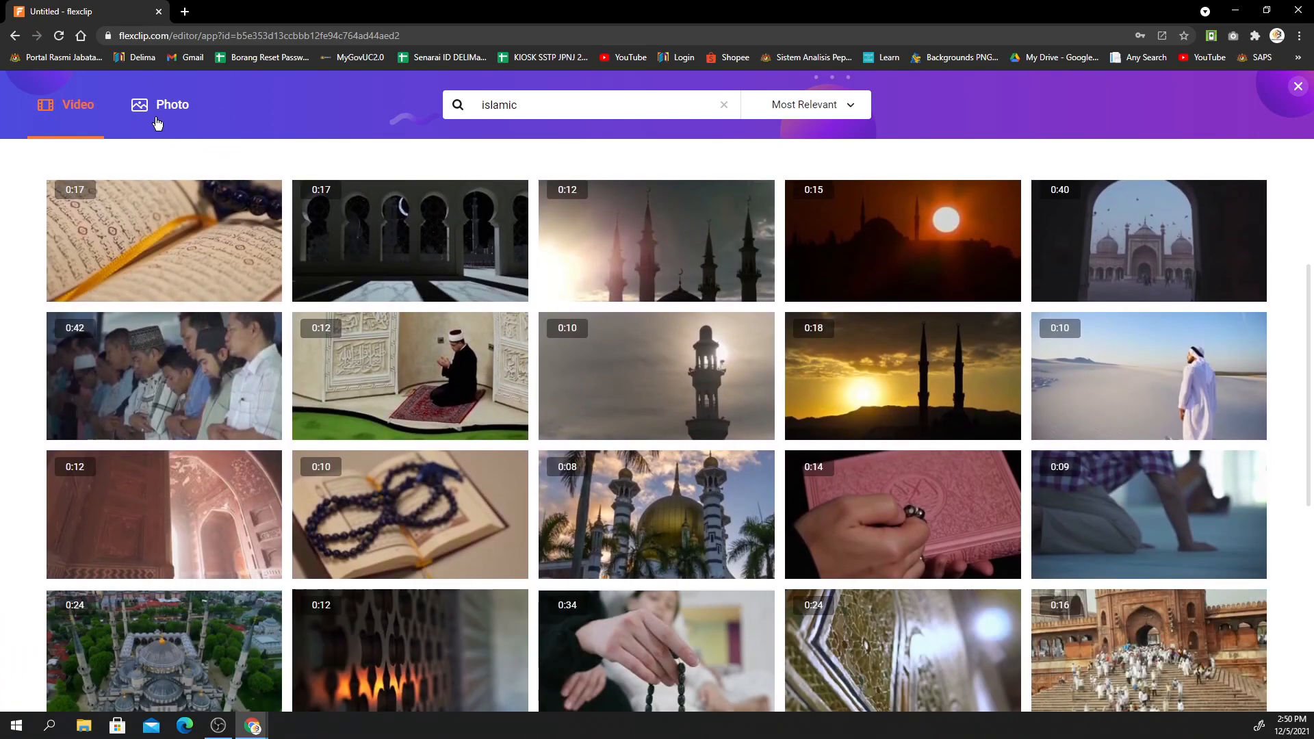
scroll(441, 358, down, 4)
scroll(445, 367, down, 2)
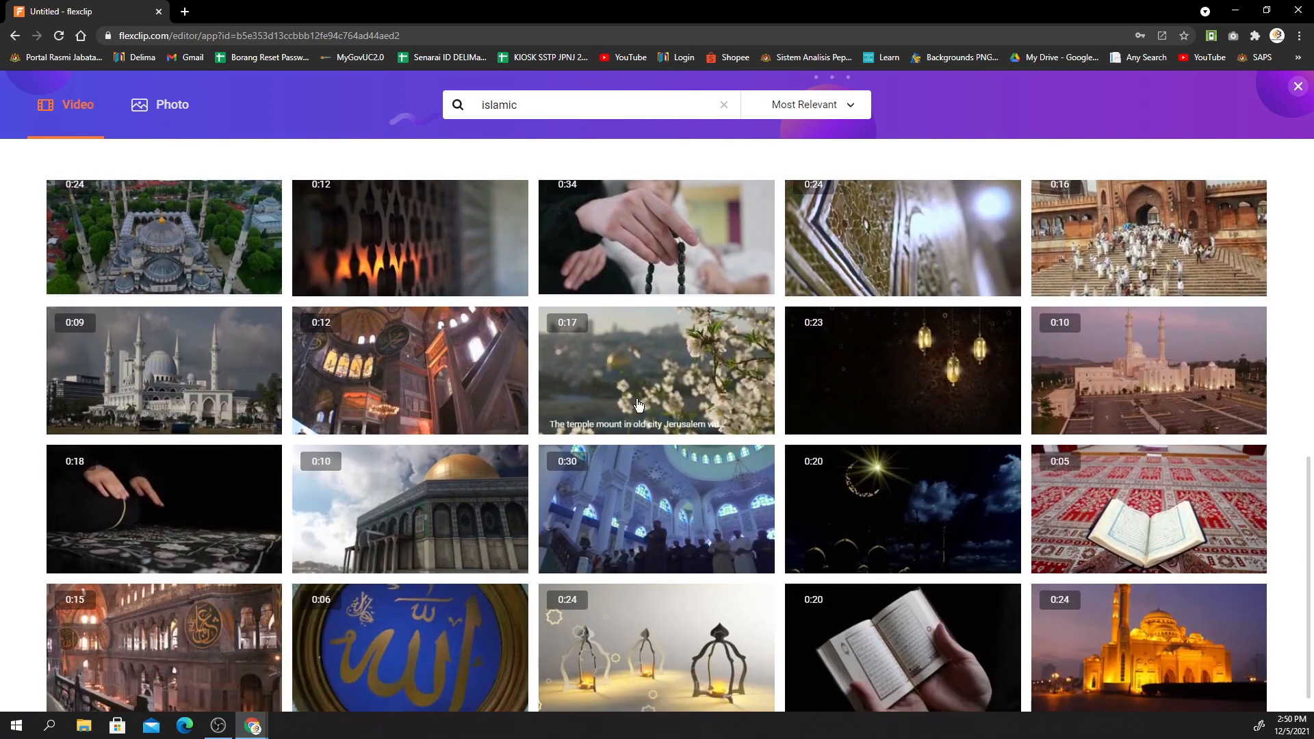
scroll(708, 413, down, 2)
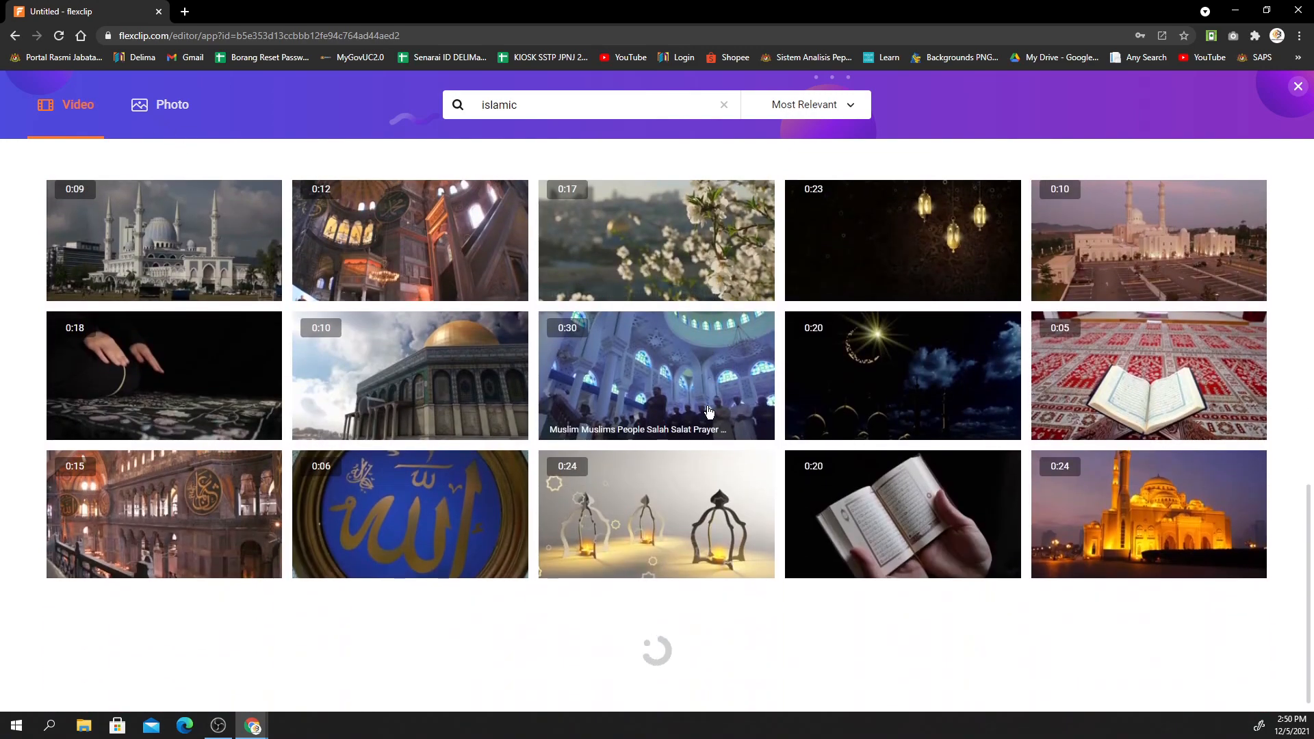
scroll(708, 411, down, 5)
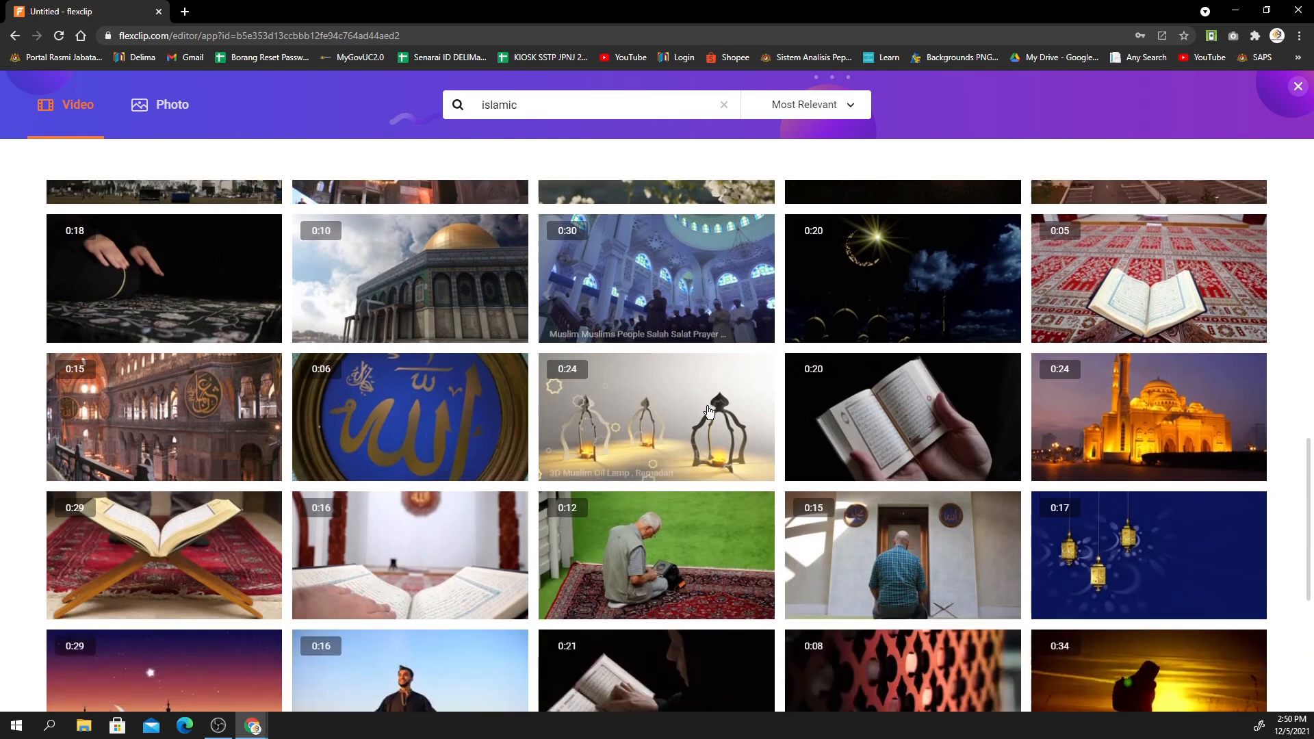
scroll(708, 411, down, 3)
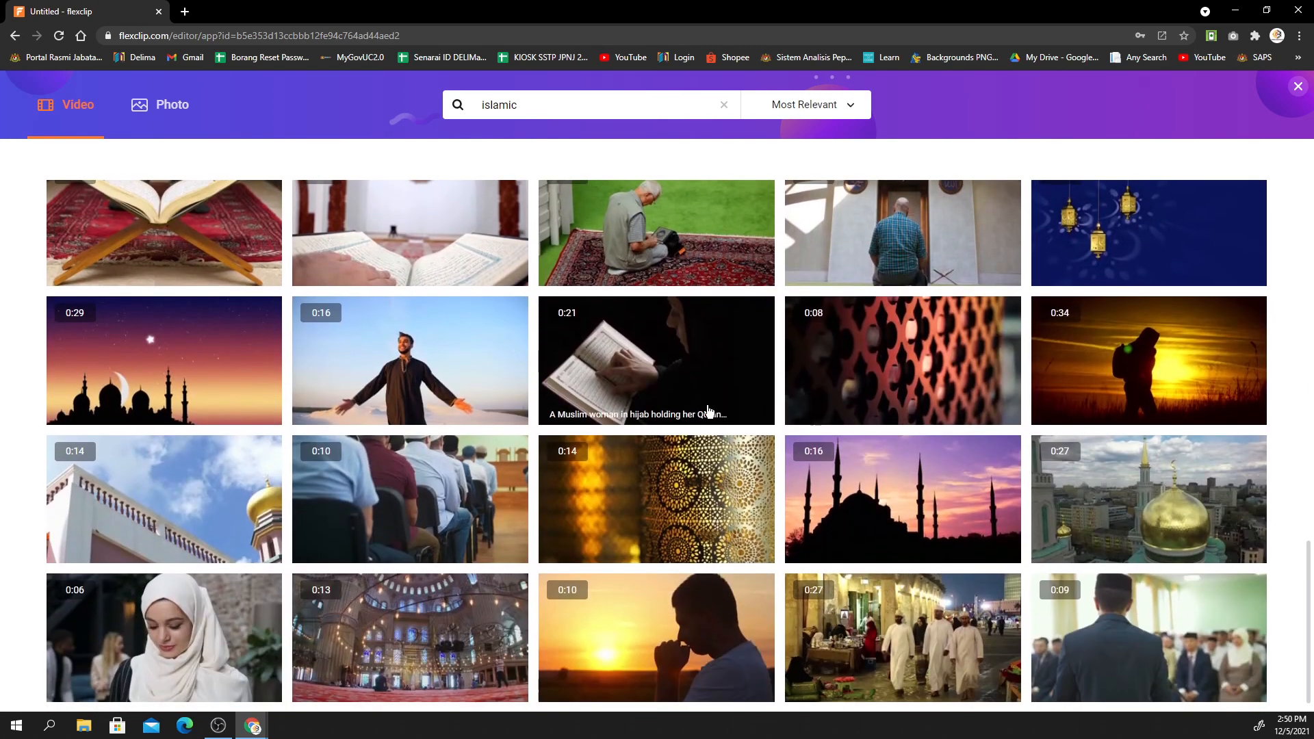
scroll(708, 410, down, 6)
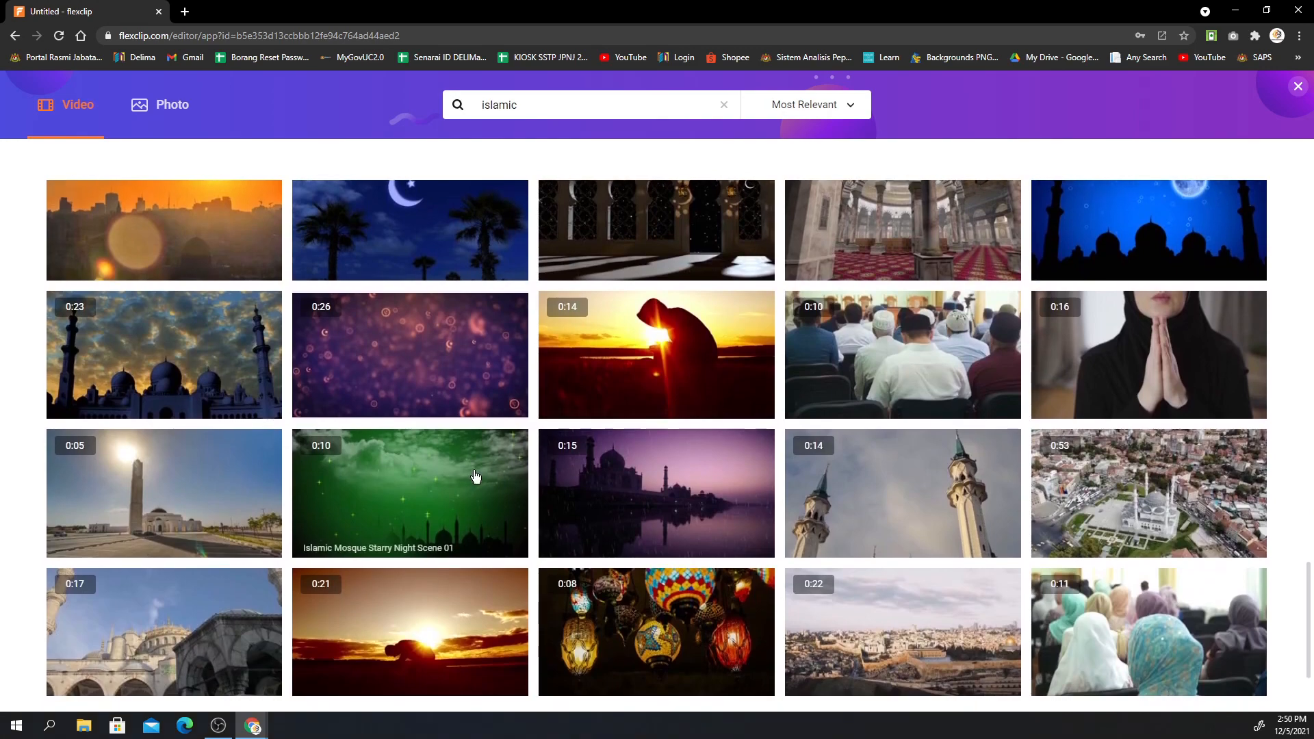
scroll(482, 471, down, 2)
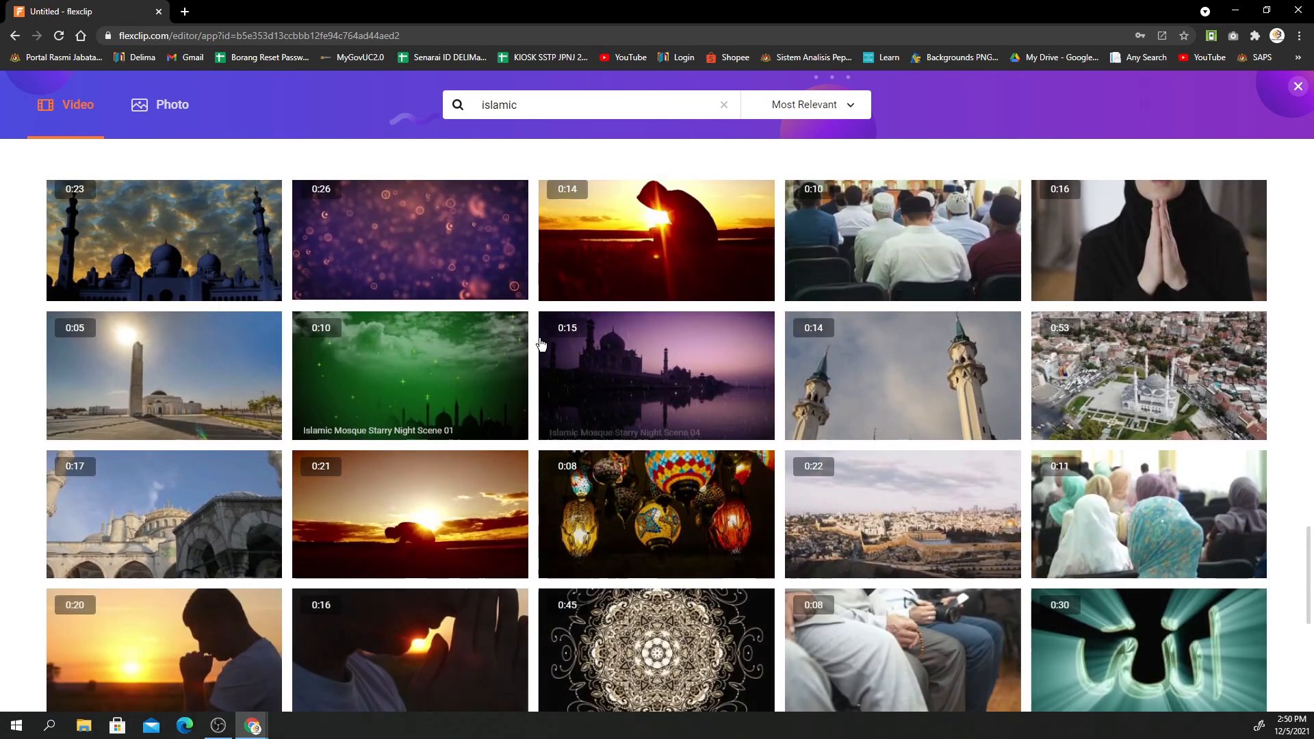
scroll(566, 372, down, 4)
scroll(566, 371, down, 2)
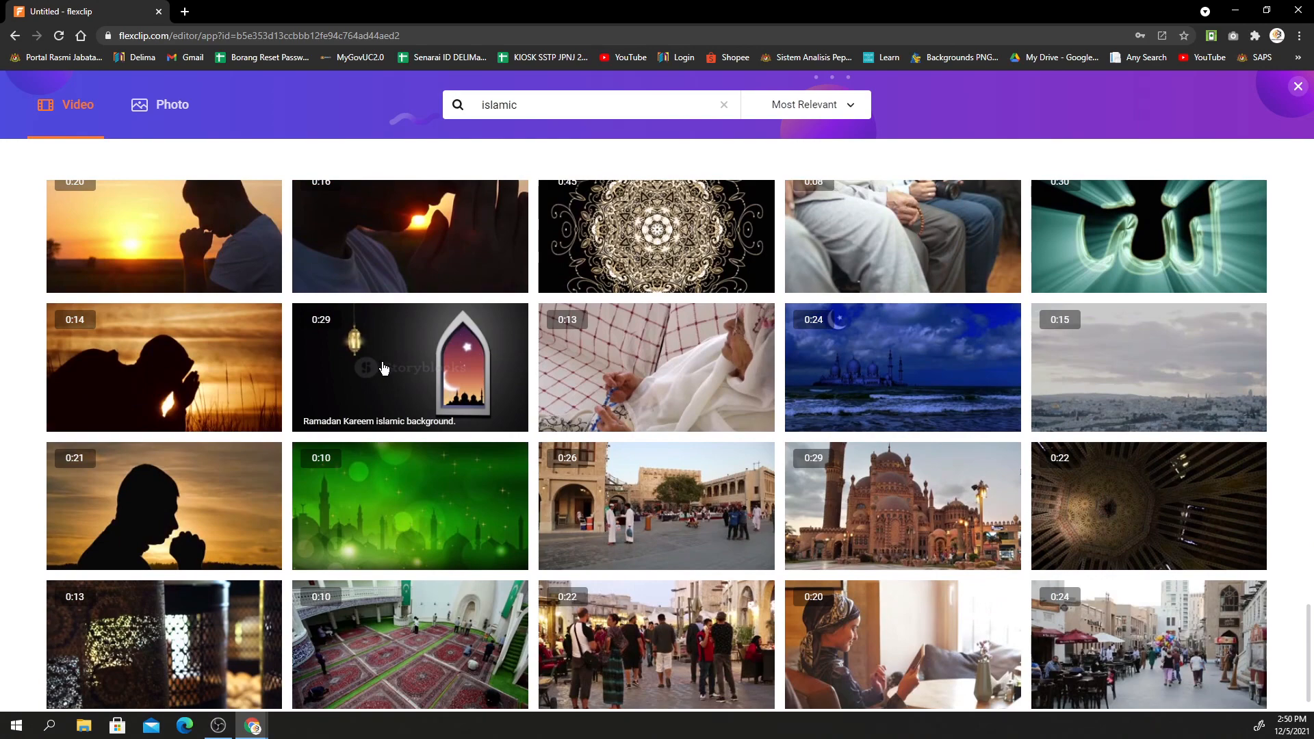
click(383, 368)
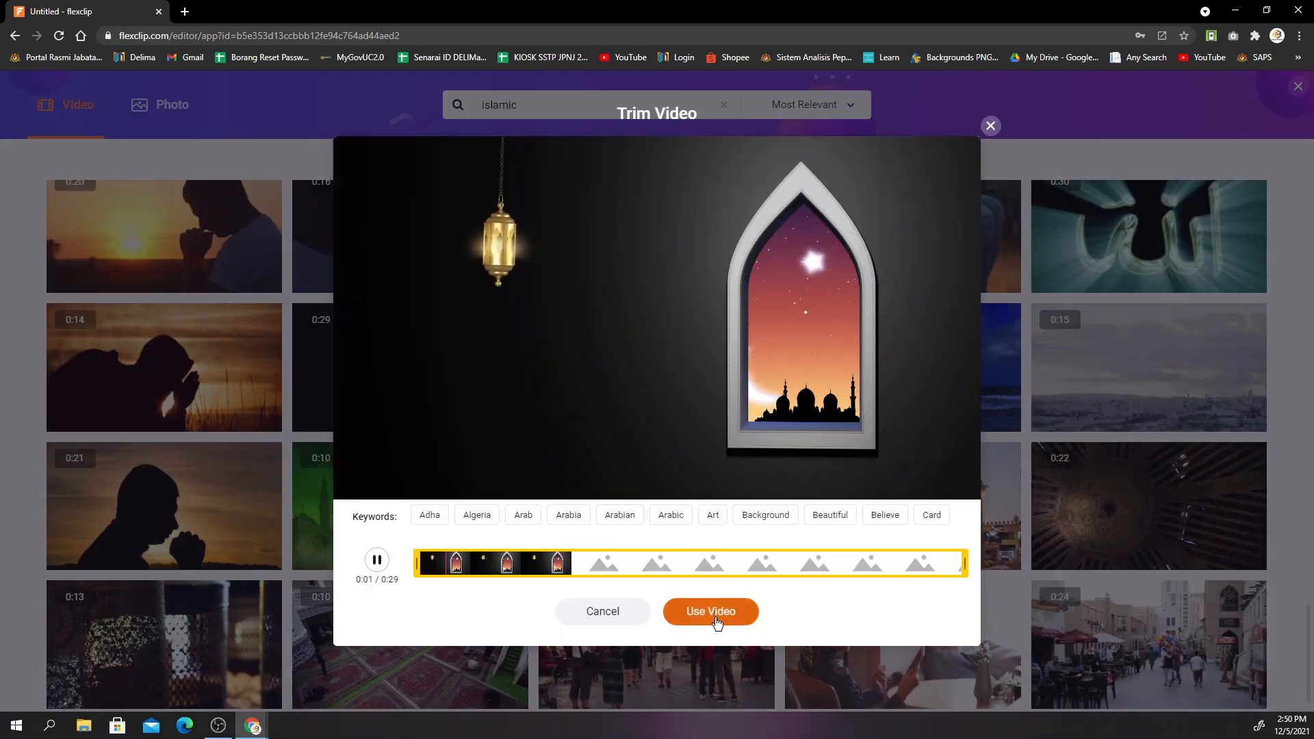
click(712, 612)
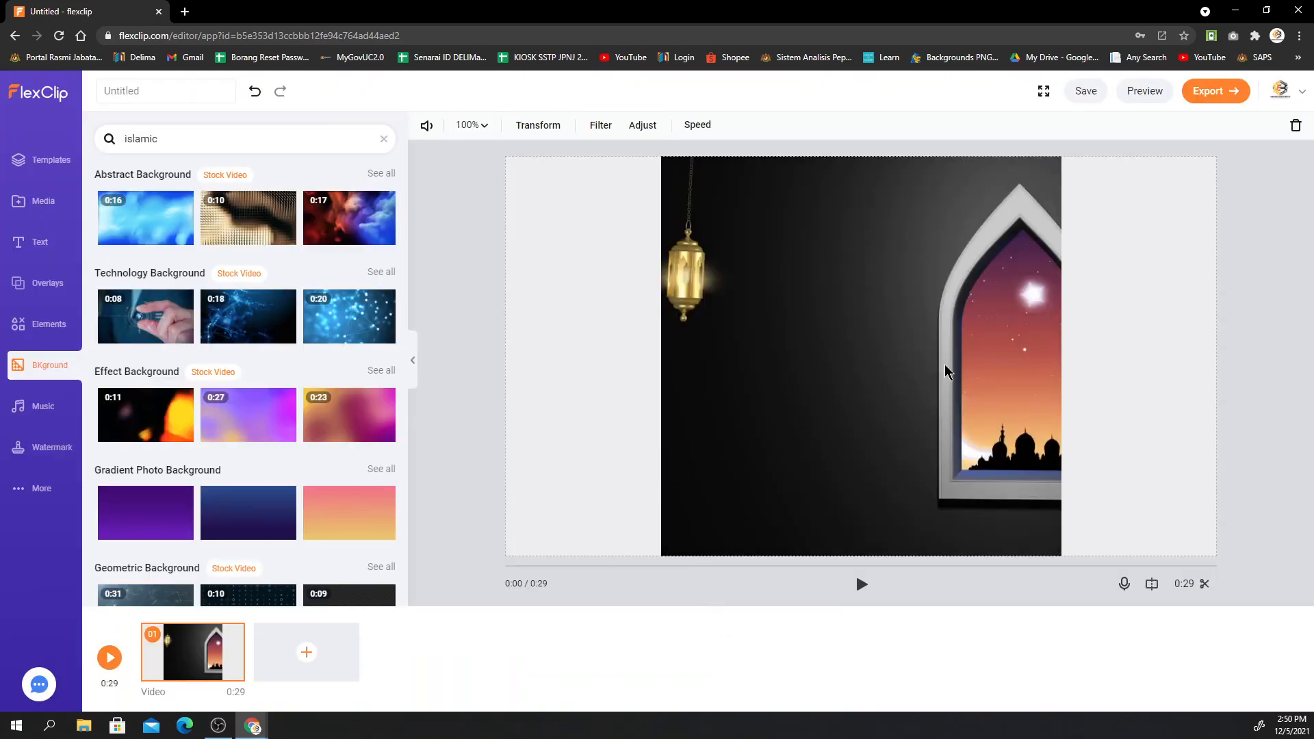
Shift the background video slightly rightward within the square frame to show more of the lantern, then preview the video and return to editing.
mouse_move(942, 363)
mouse_down()
mouse_move(924, 362)
mouse_move(959, 366)
mouse_up()
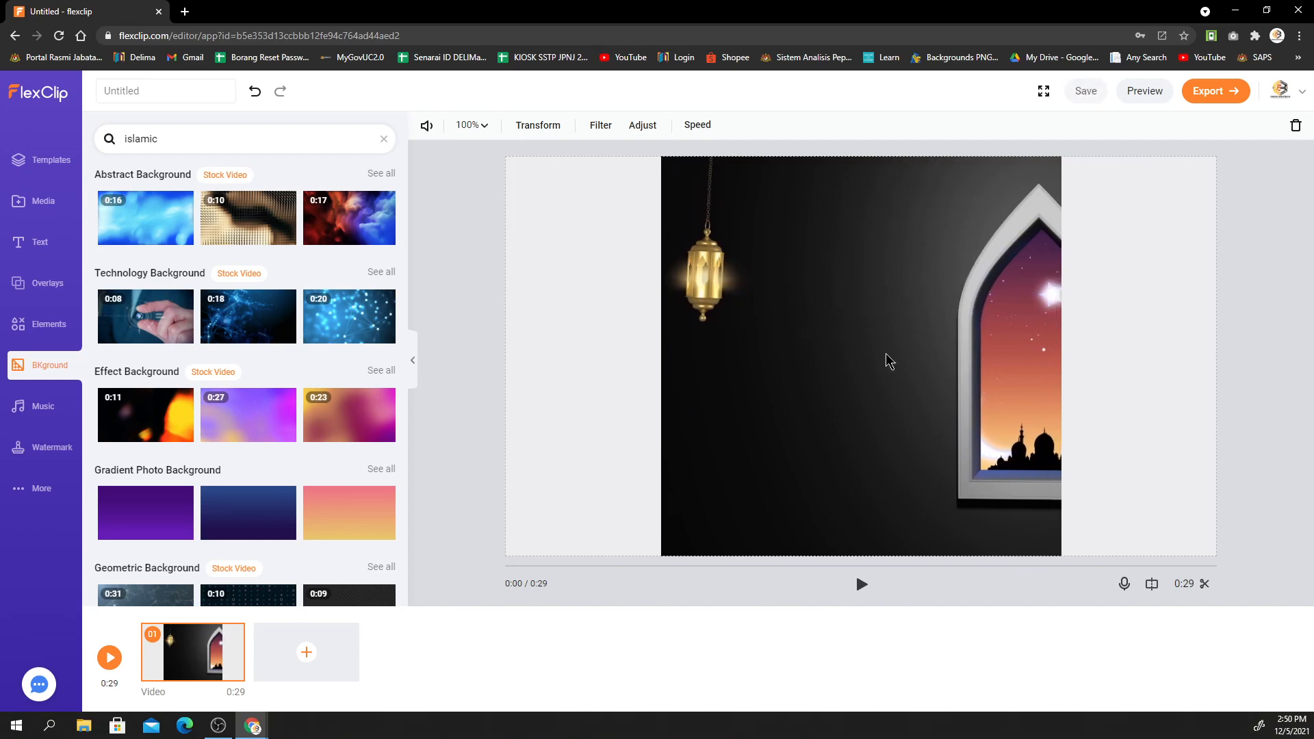
click(112, 658)
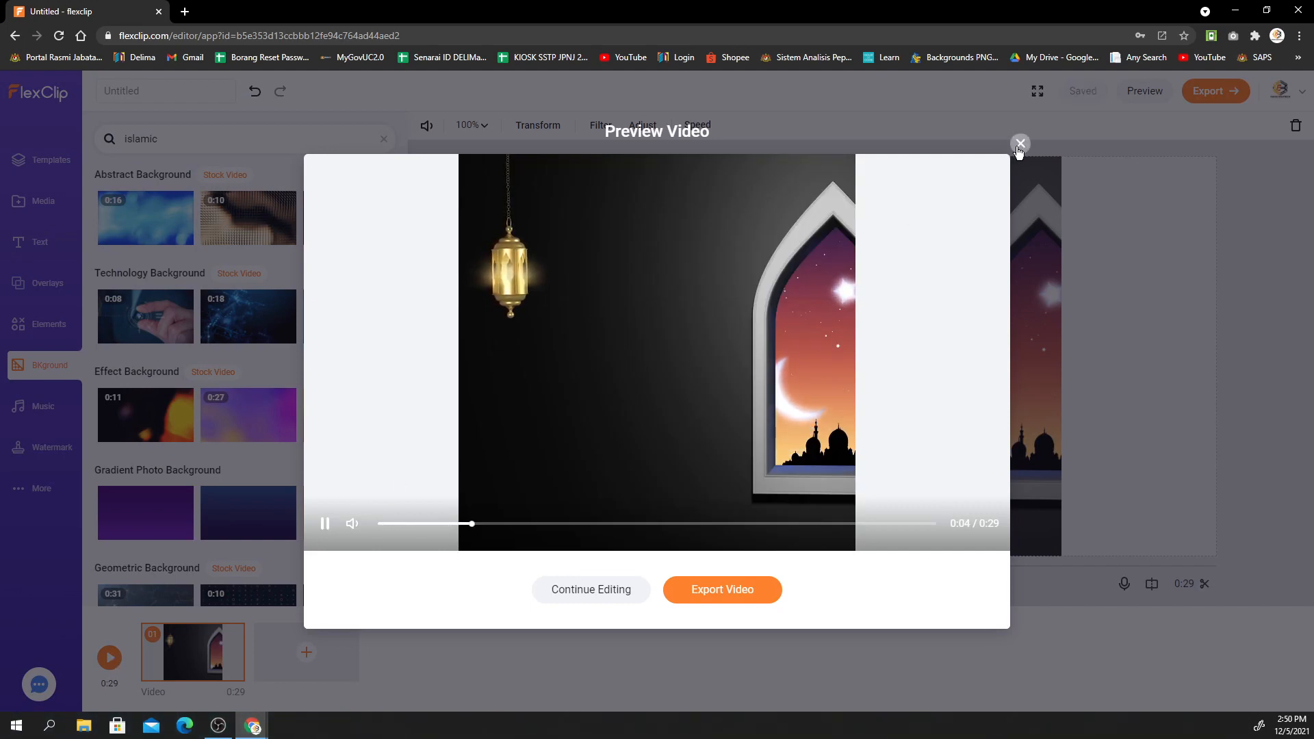
click(600, 590)
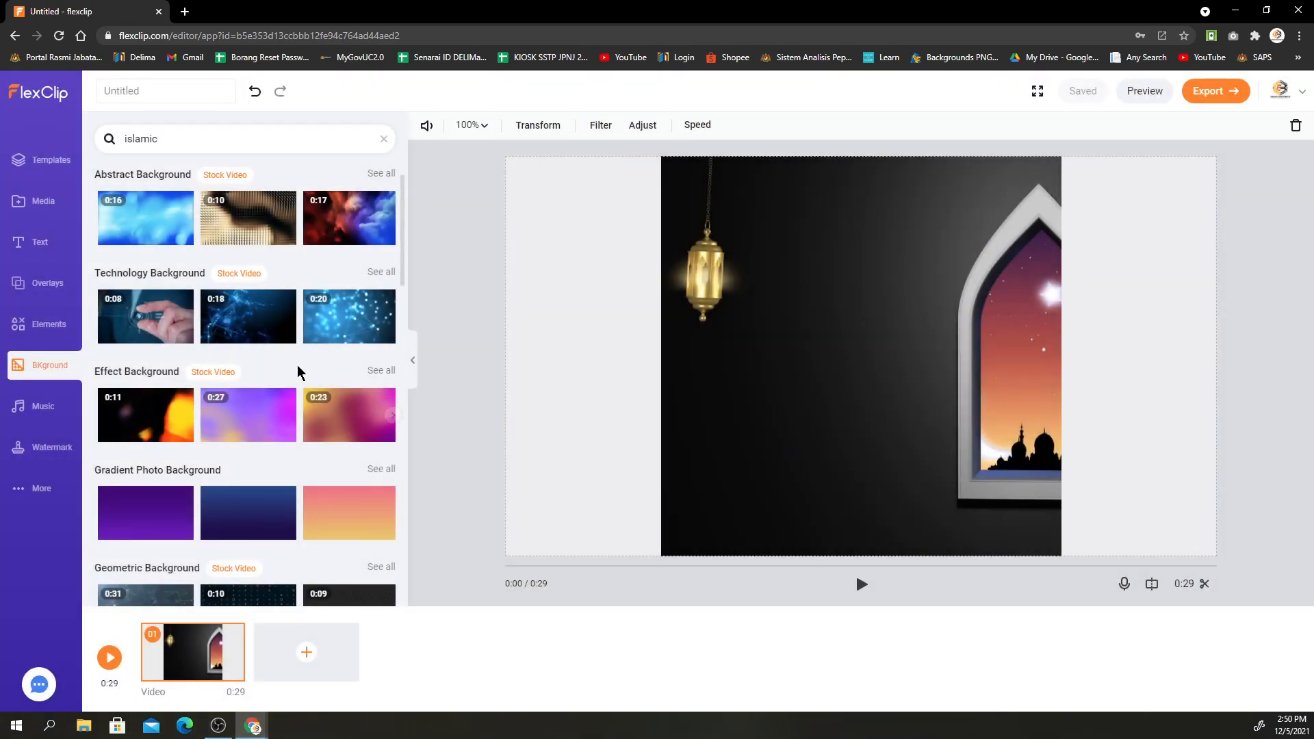
Upload the family photo "komat-removebg-preview (1)" and the Pngtree "hari raya aidilfitri background concept_6009400" PNG from Downloads to the project media.
click(53, 208)
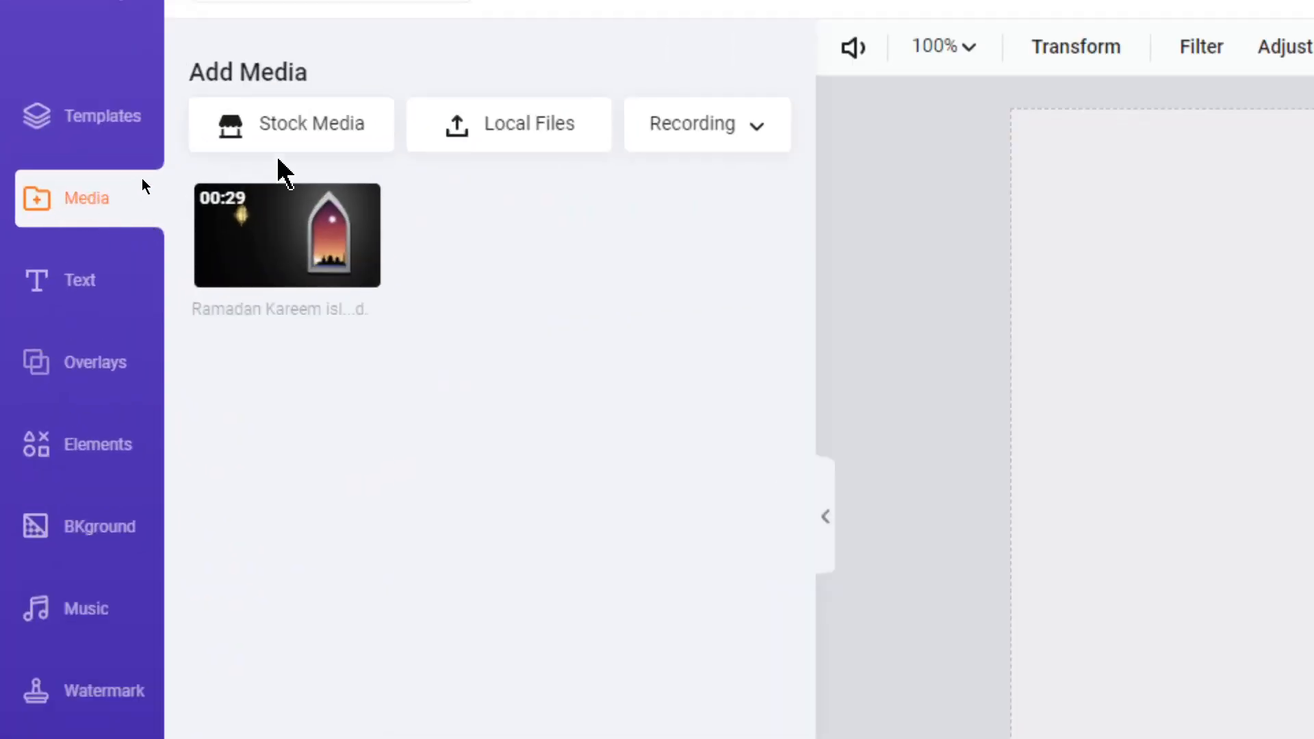
click(520, 130)
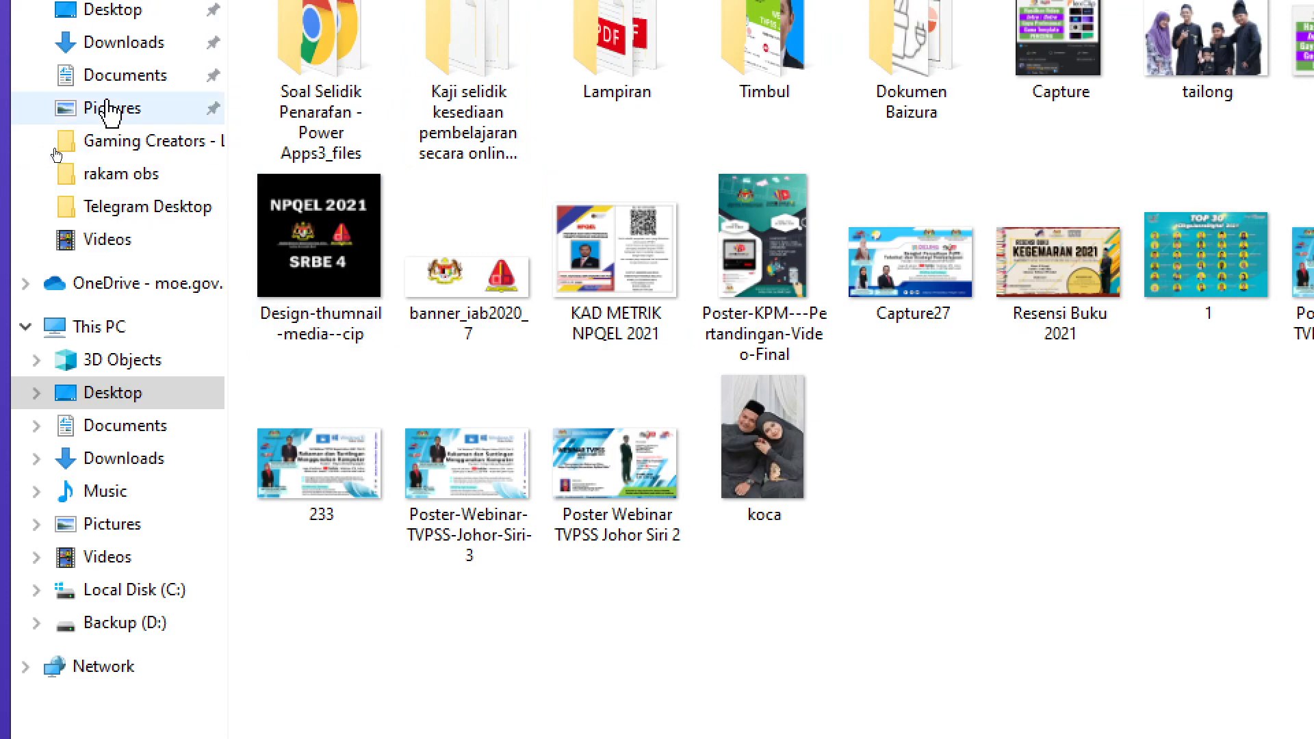
click(113, 48)
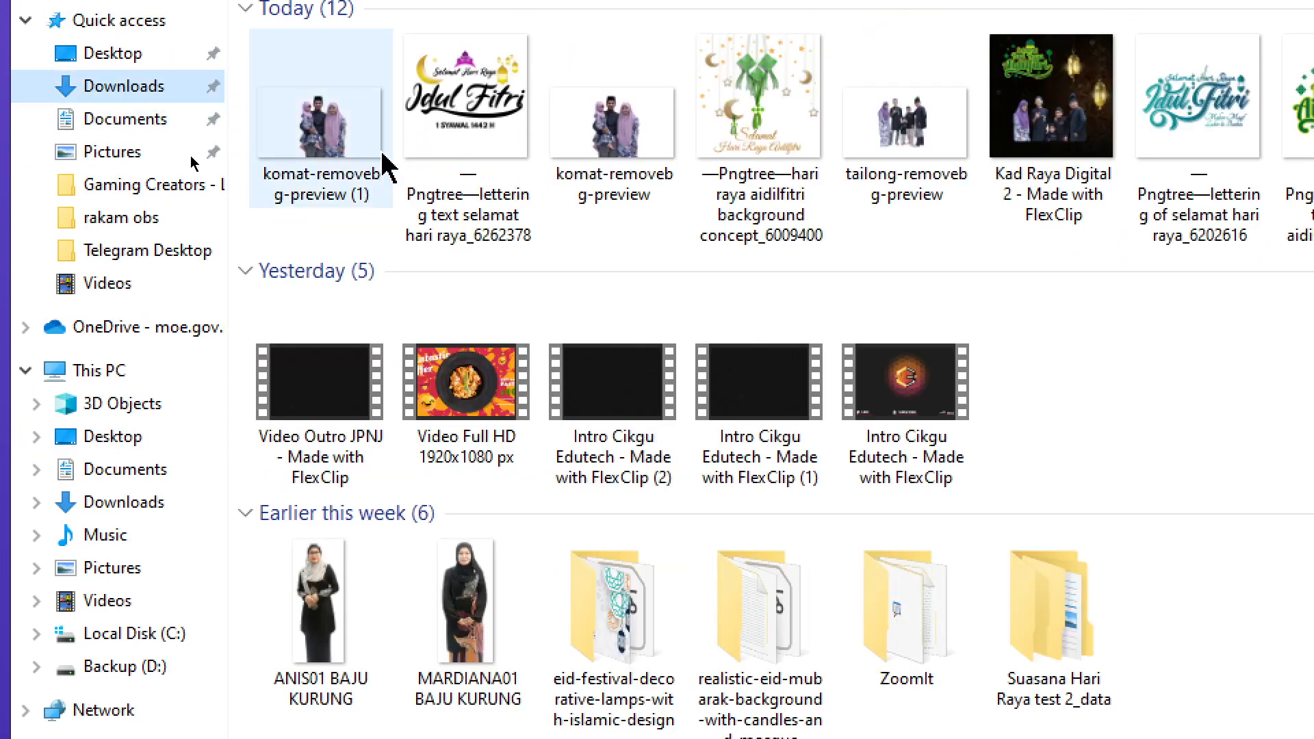
click(340, 151)
ctrl+click(403, 152)
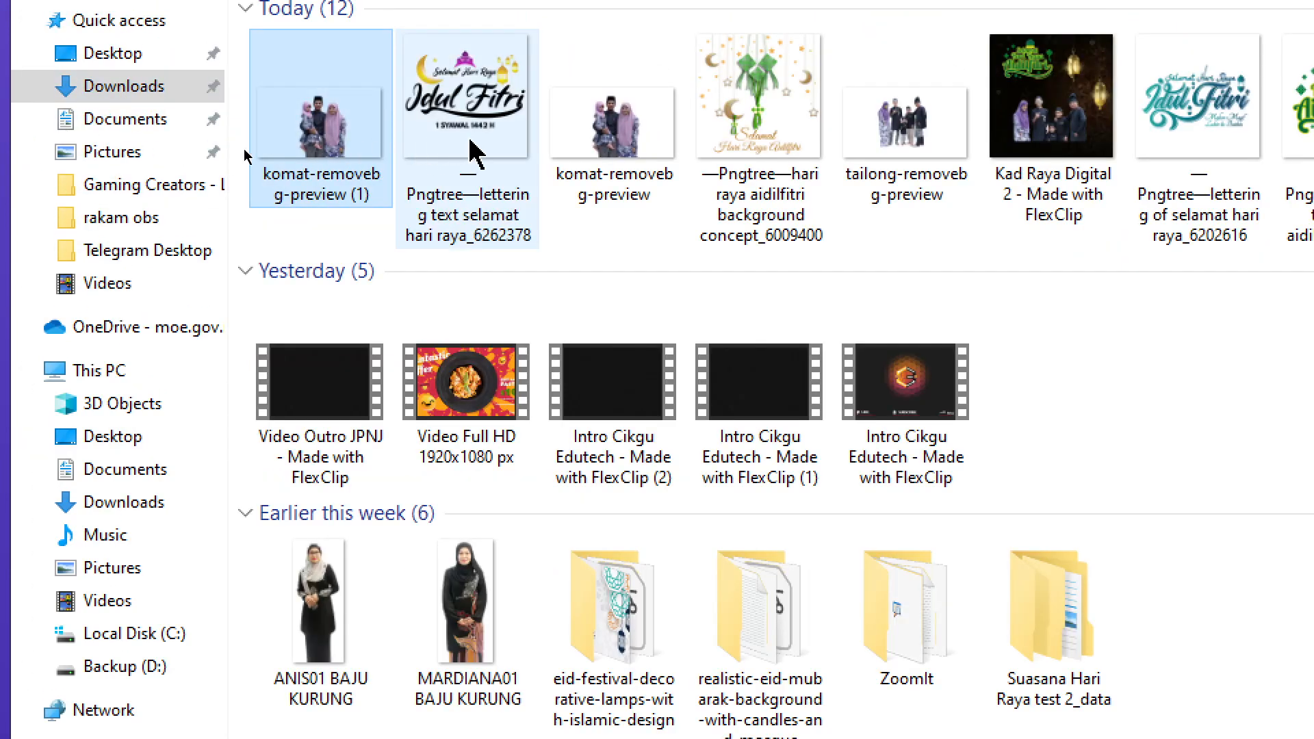
ctrl+click(774, 165)
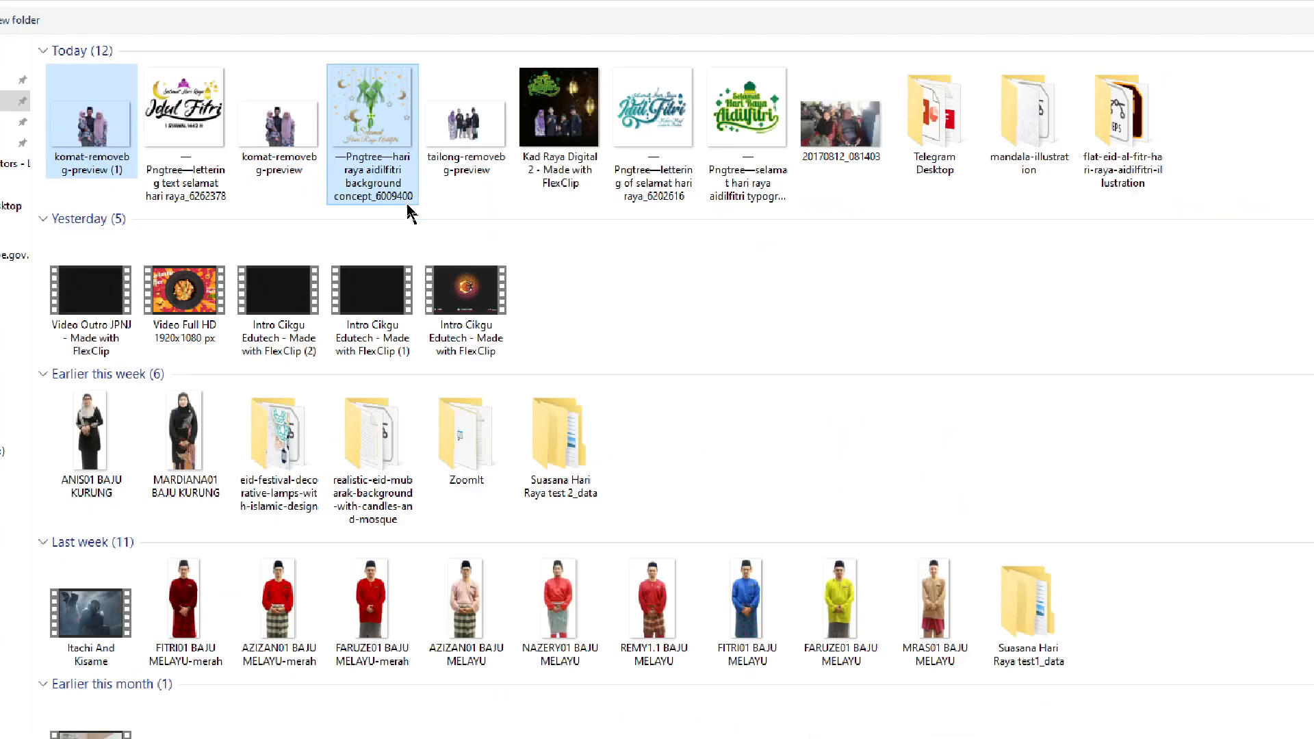
click(1197, 689)
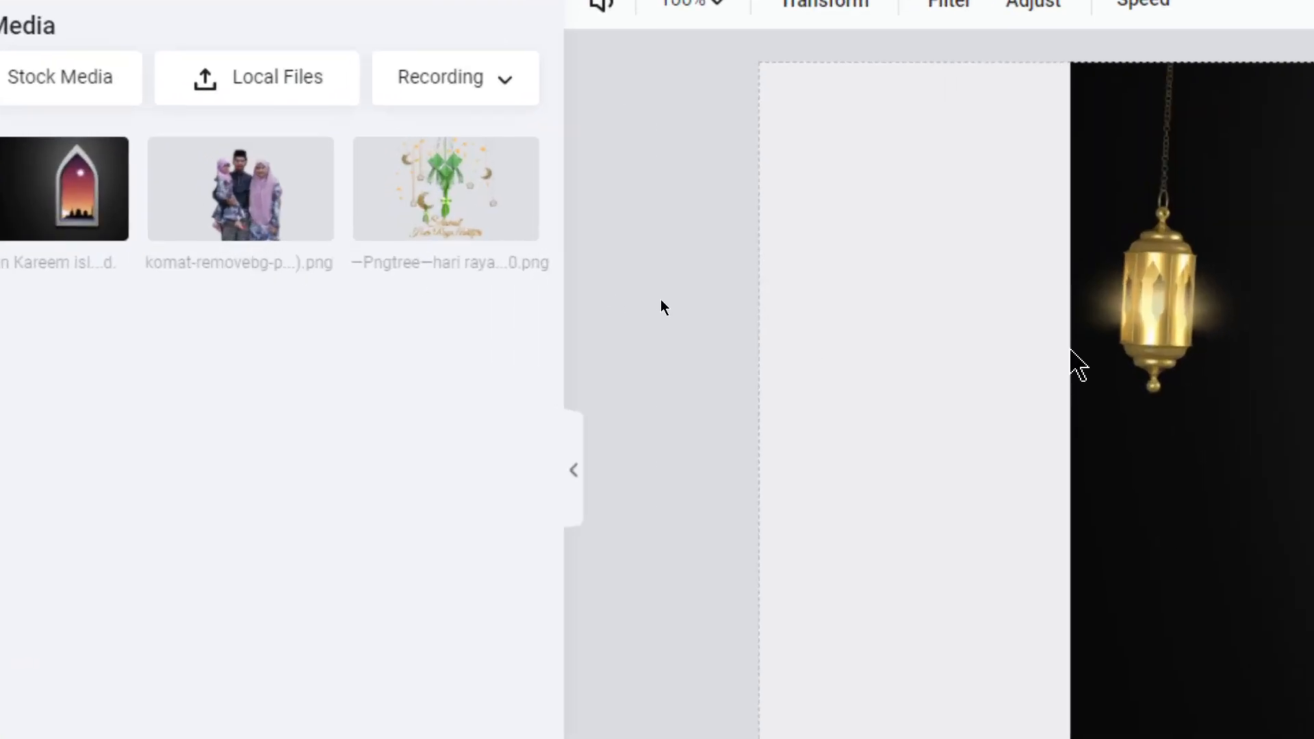
Add the family photo and the greeting PNG as picture-in-picture layers, and shrink the greeting against the top edge of the frame.
mouse_move(183, 219)
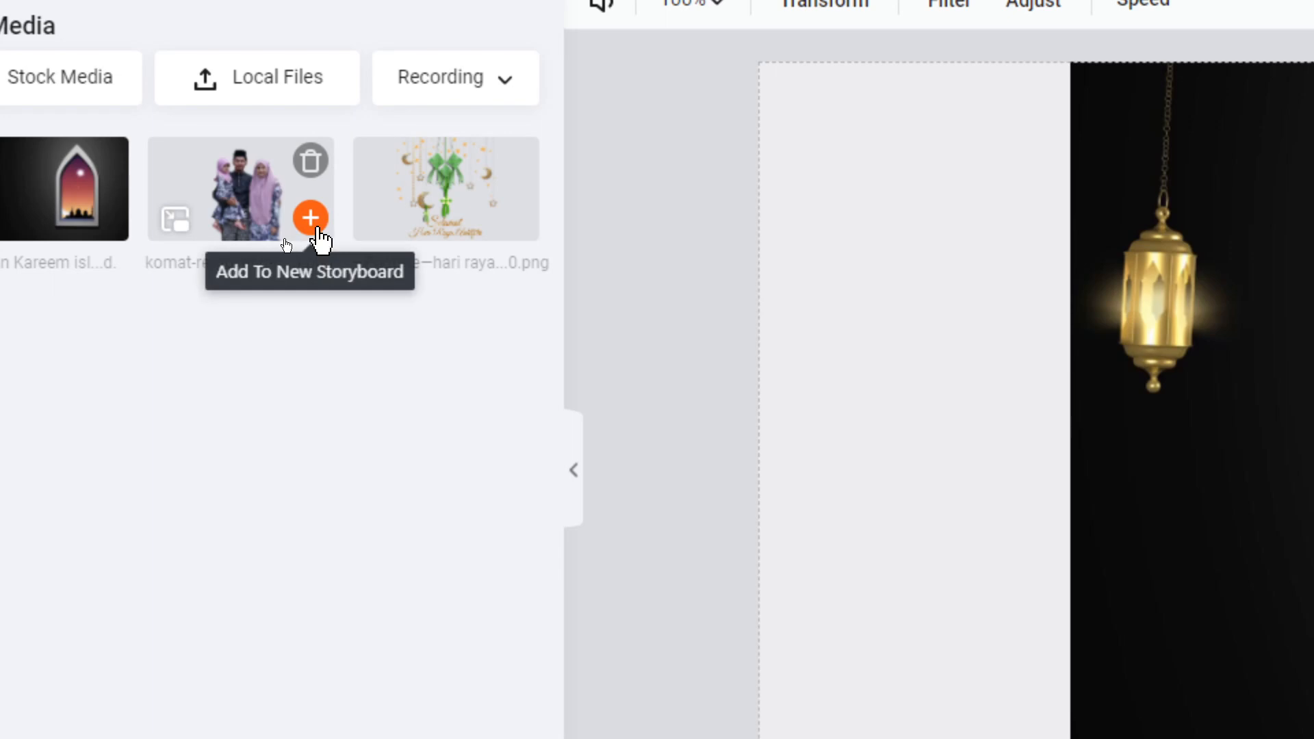
click(176, 227)
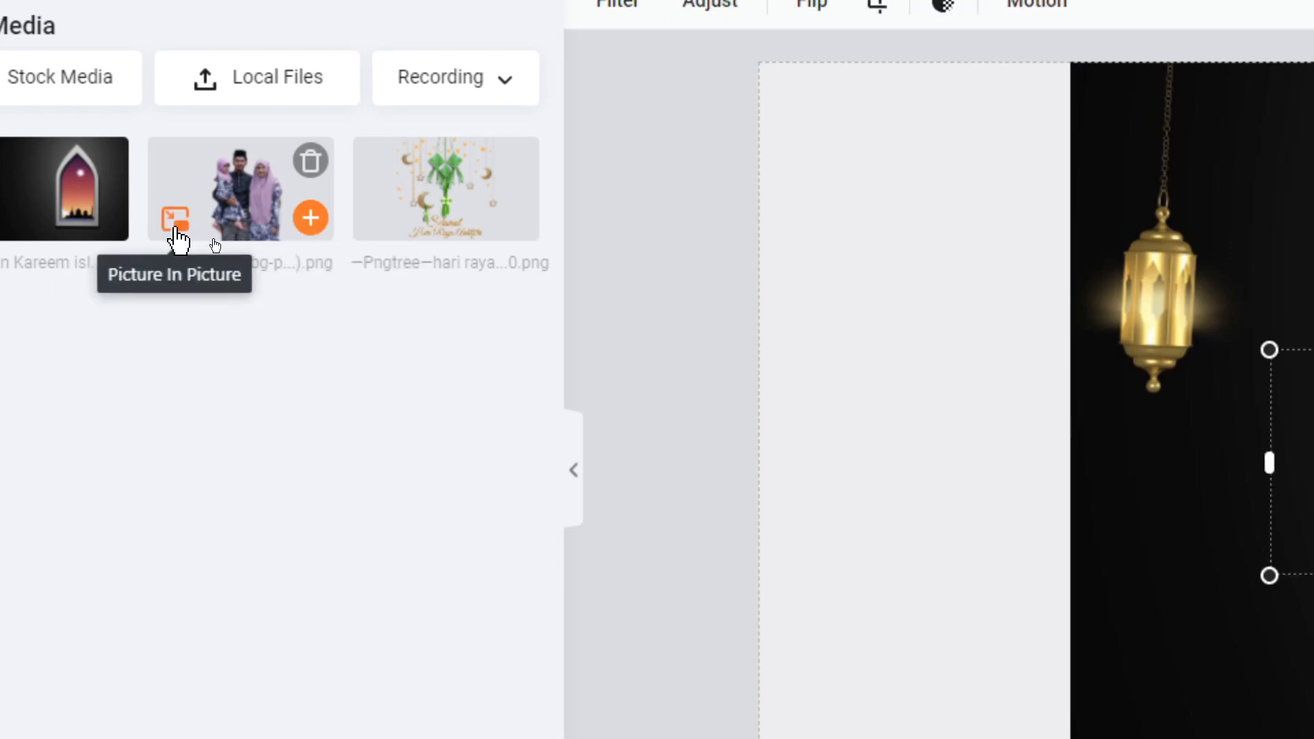
click(380, 221)
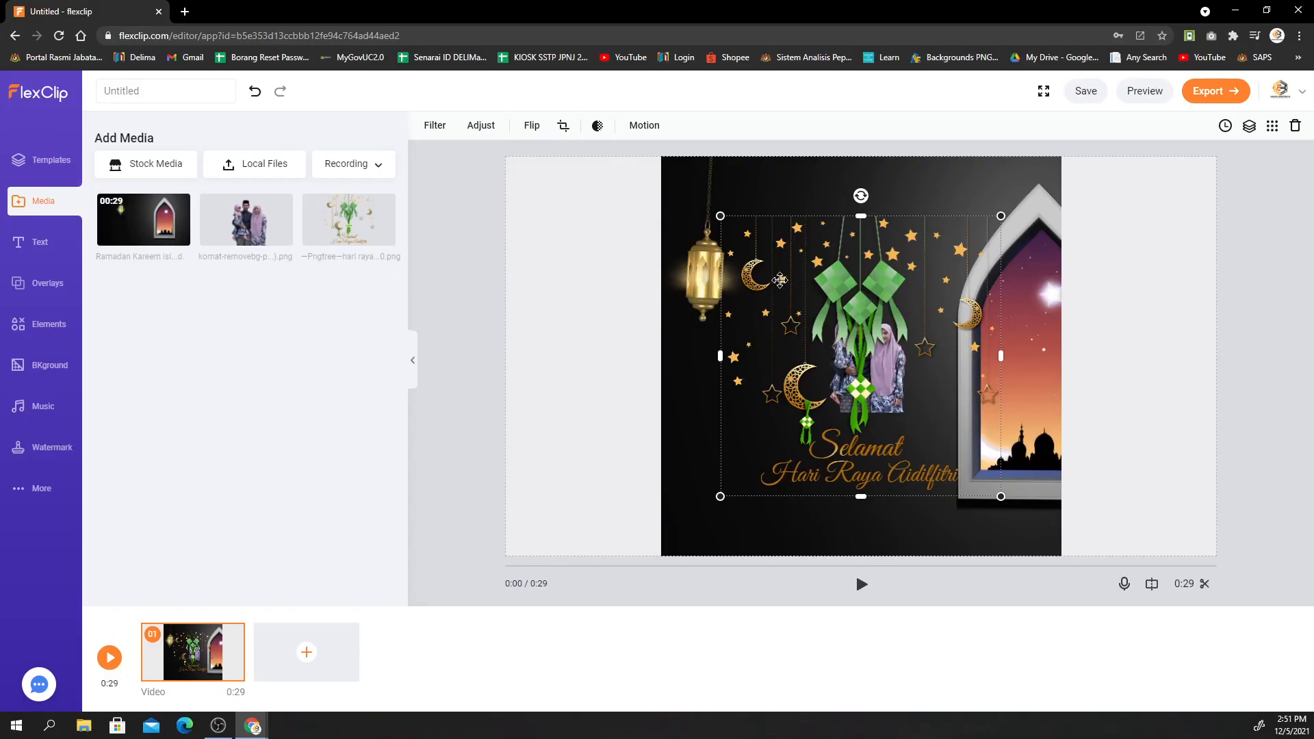
drag(780, 280, 775, 219)
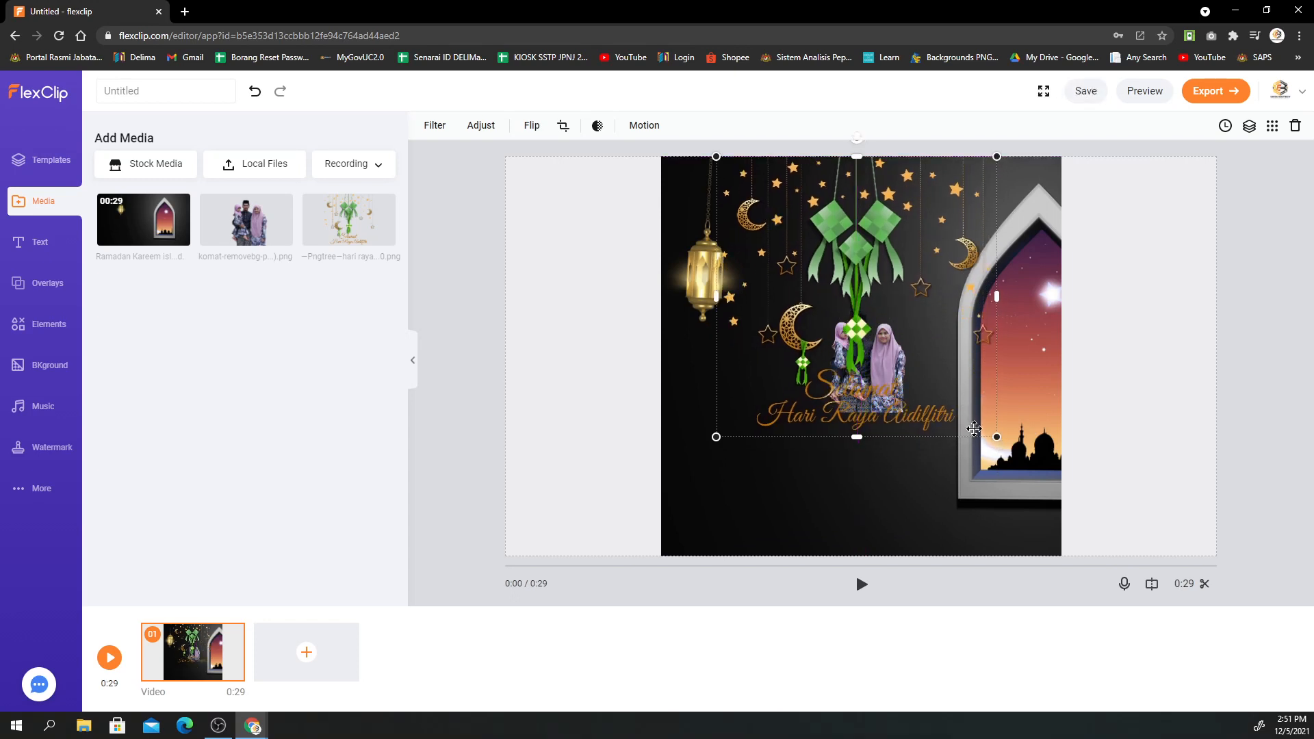
drag(997, 437, 948, 379)
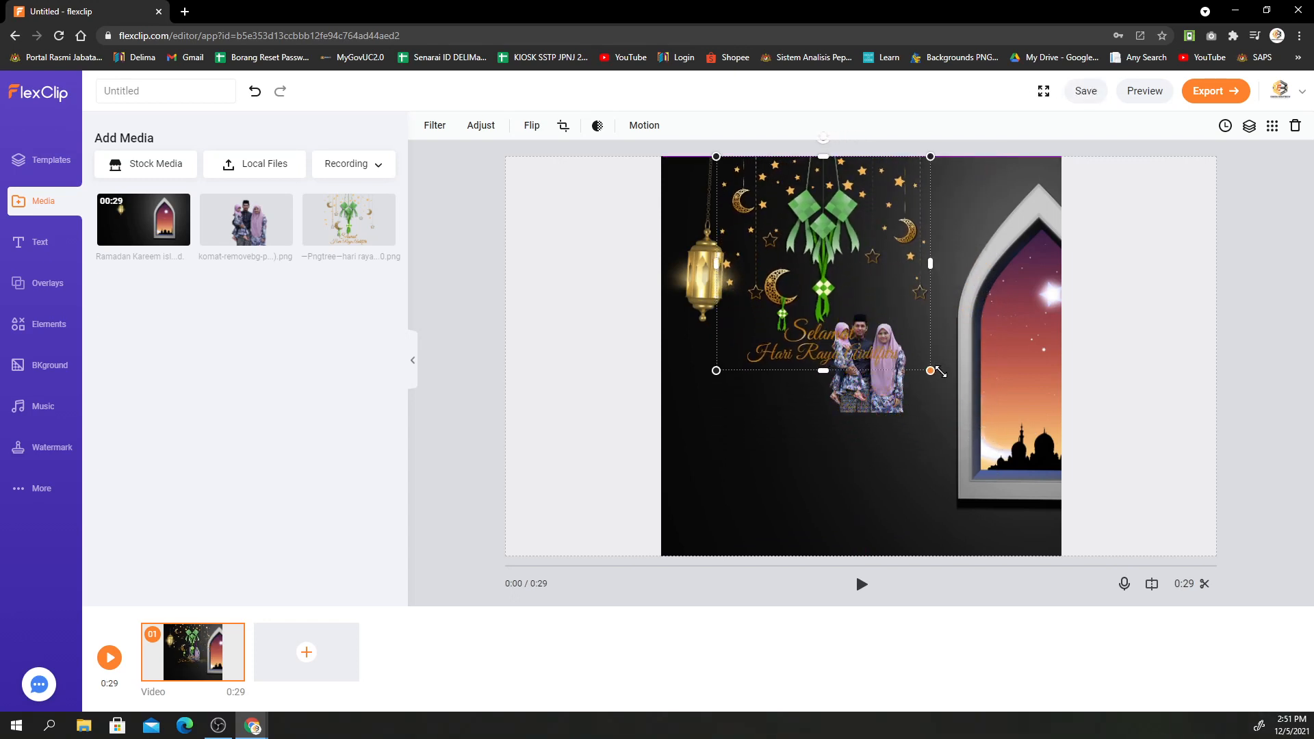
Enlarge the family photo in the frame's lower-right corner and nudge the greeting PNG slightly left, clear of the photo.
drag(878, 404, 934, 501)
drag(818, 453, 915, 453)
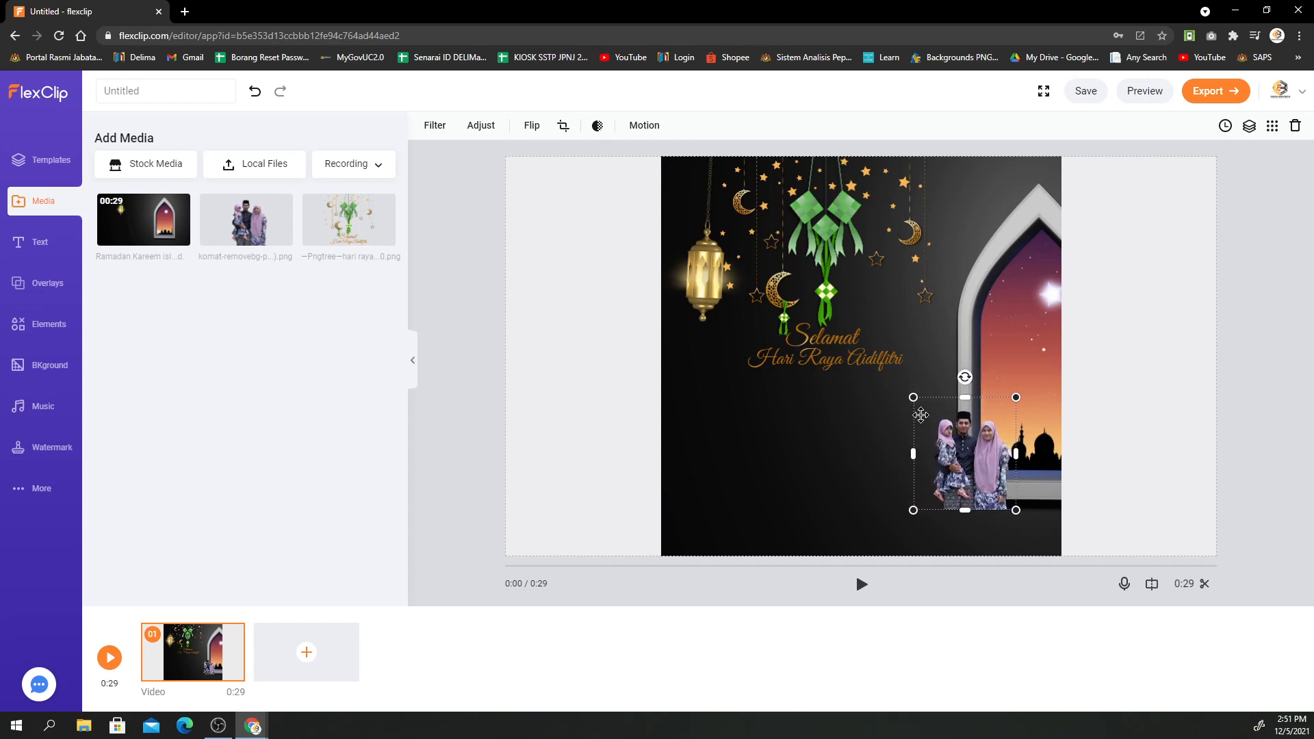
drag(913, 397, 995, 456)
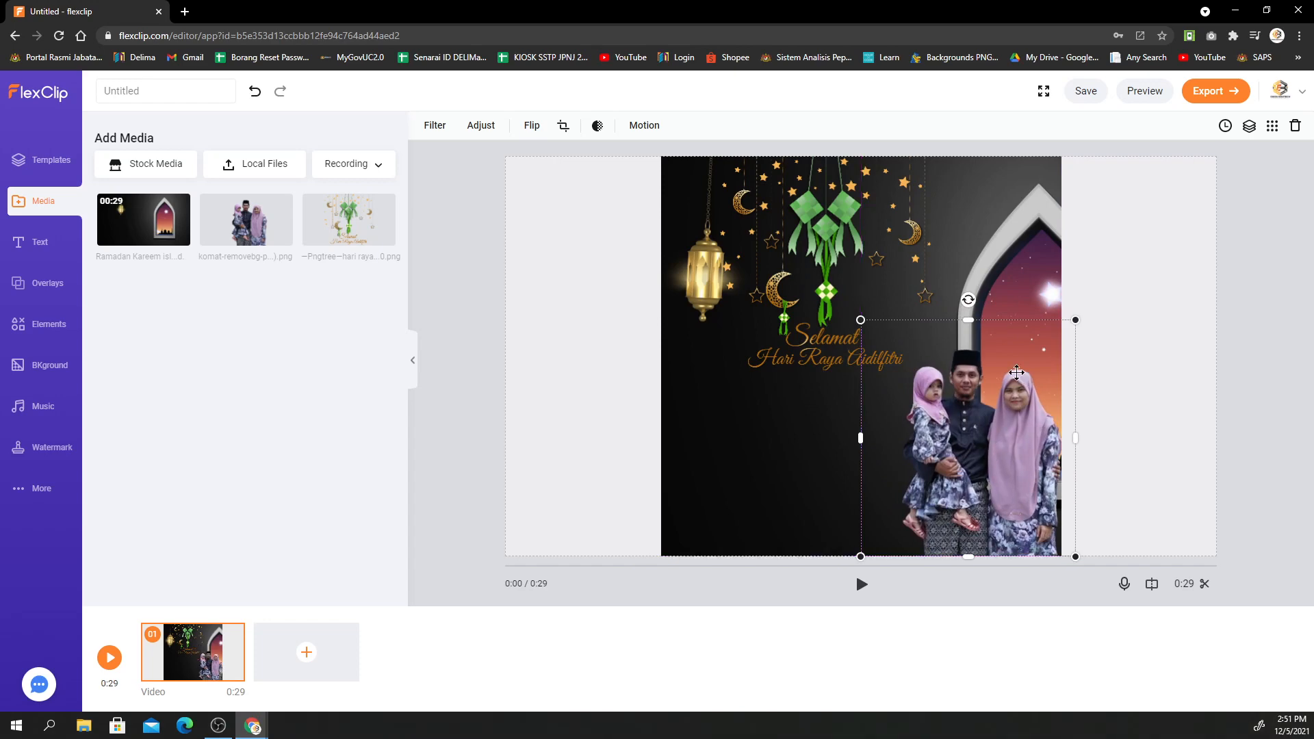
drag(860, 319, 798, 265)
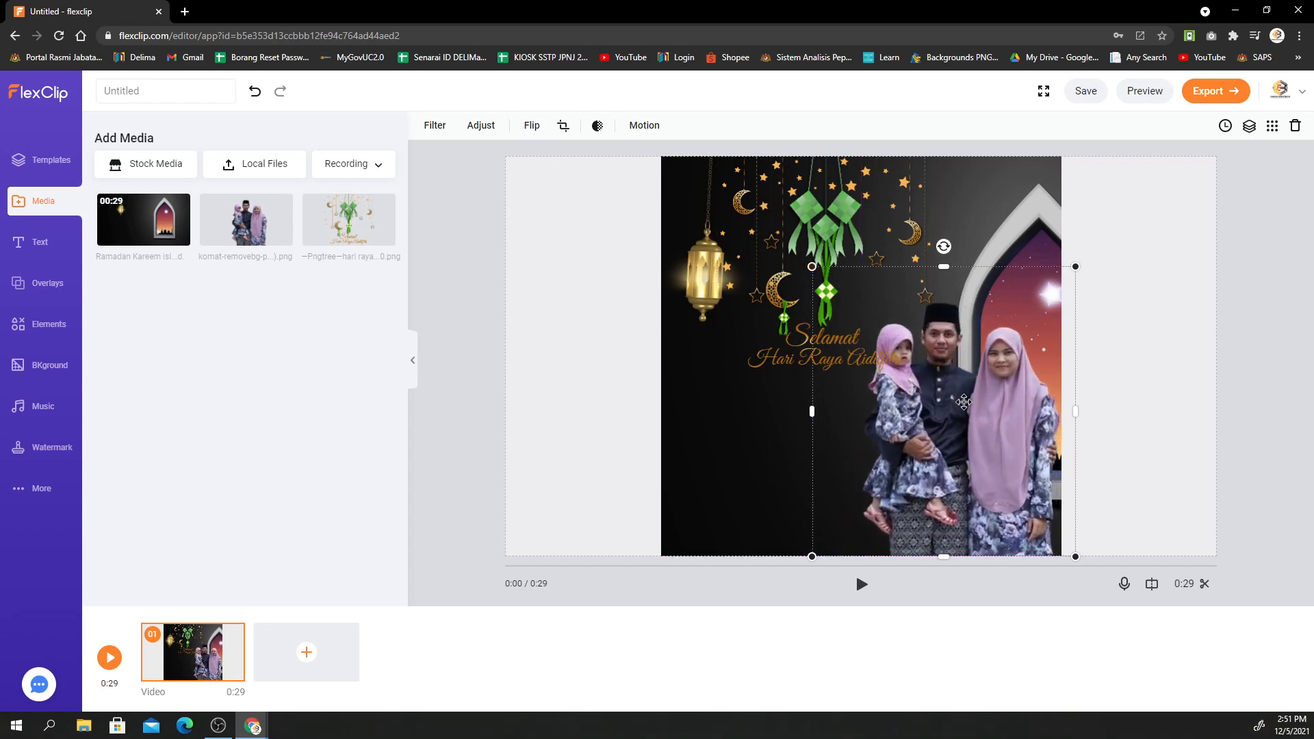
drag(962, 402, 978, 406)
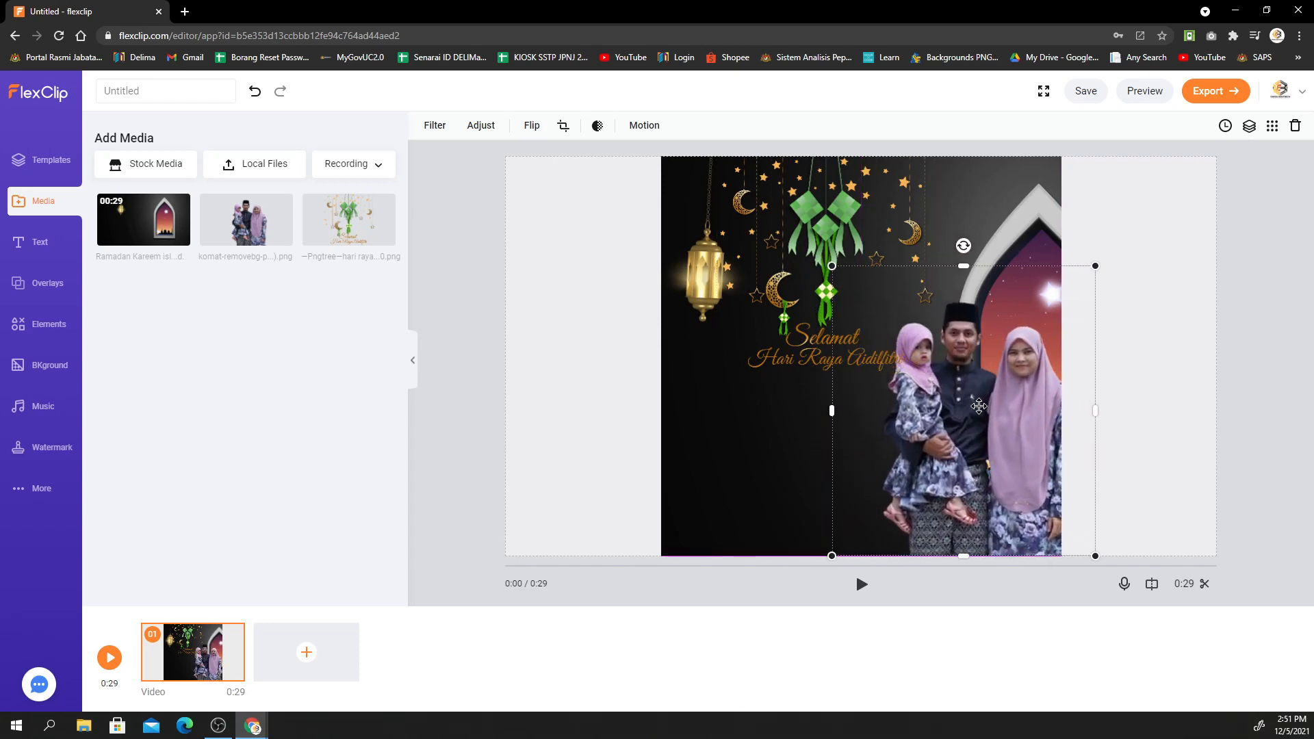
drag(813, 225, 806, 224)
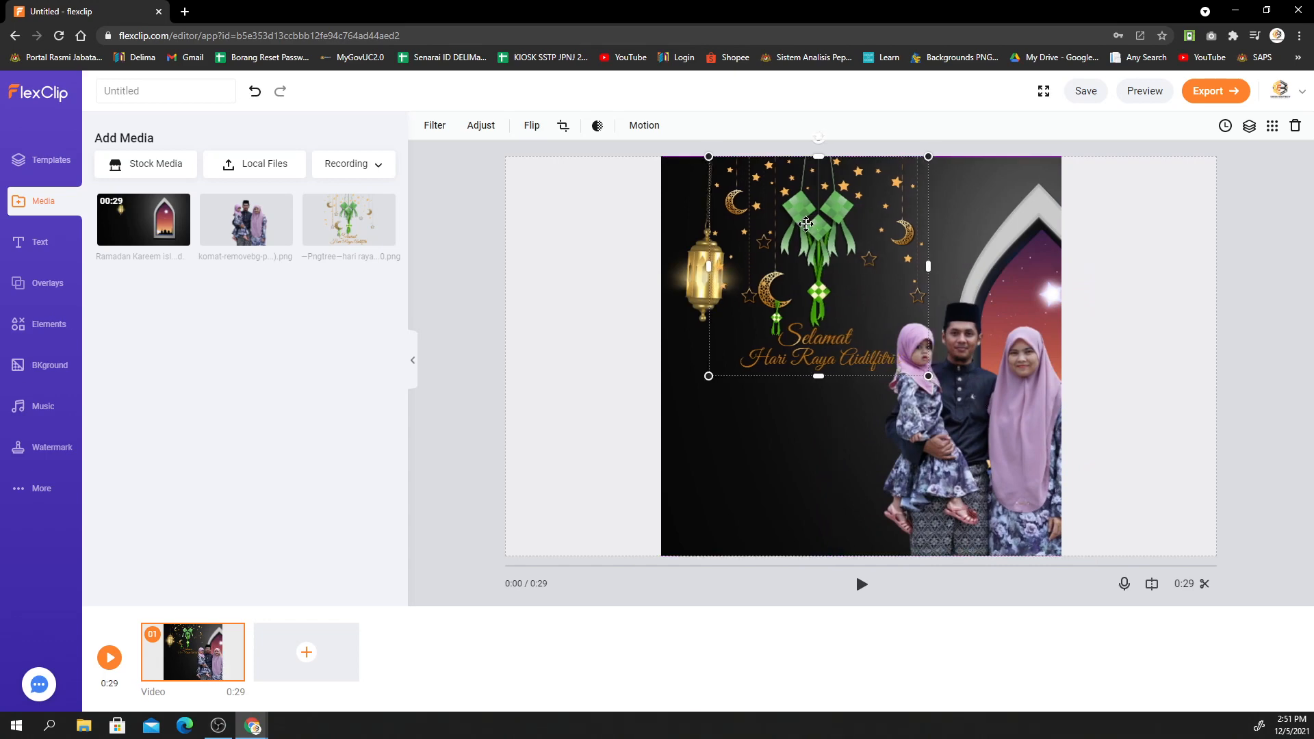
click(602, 316)
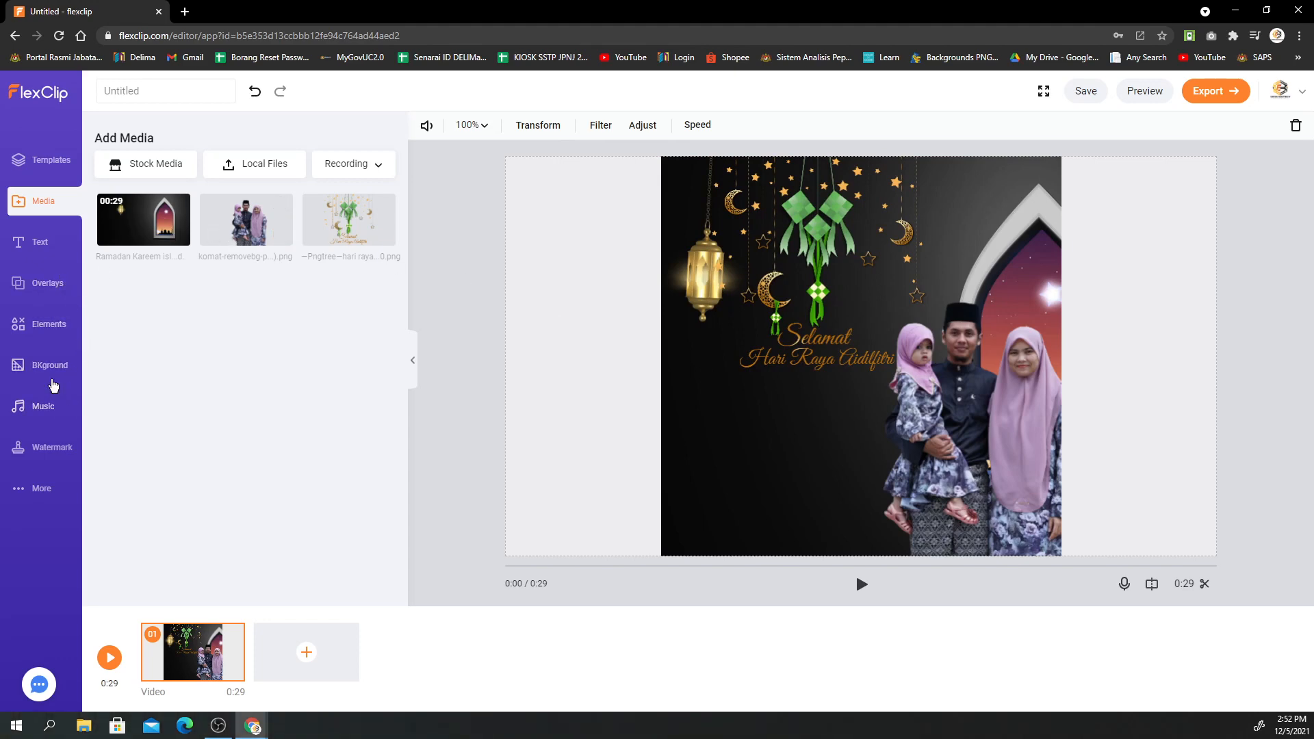
Add the Bounce Off dynamic text and place it in the frame's lower-left area, shrunk to font size 47.
click(48, 293)
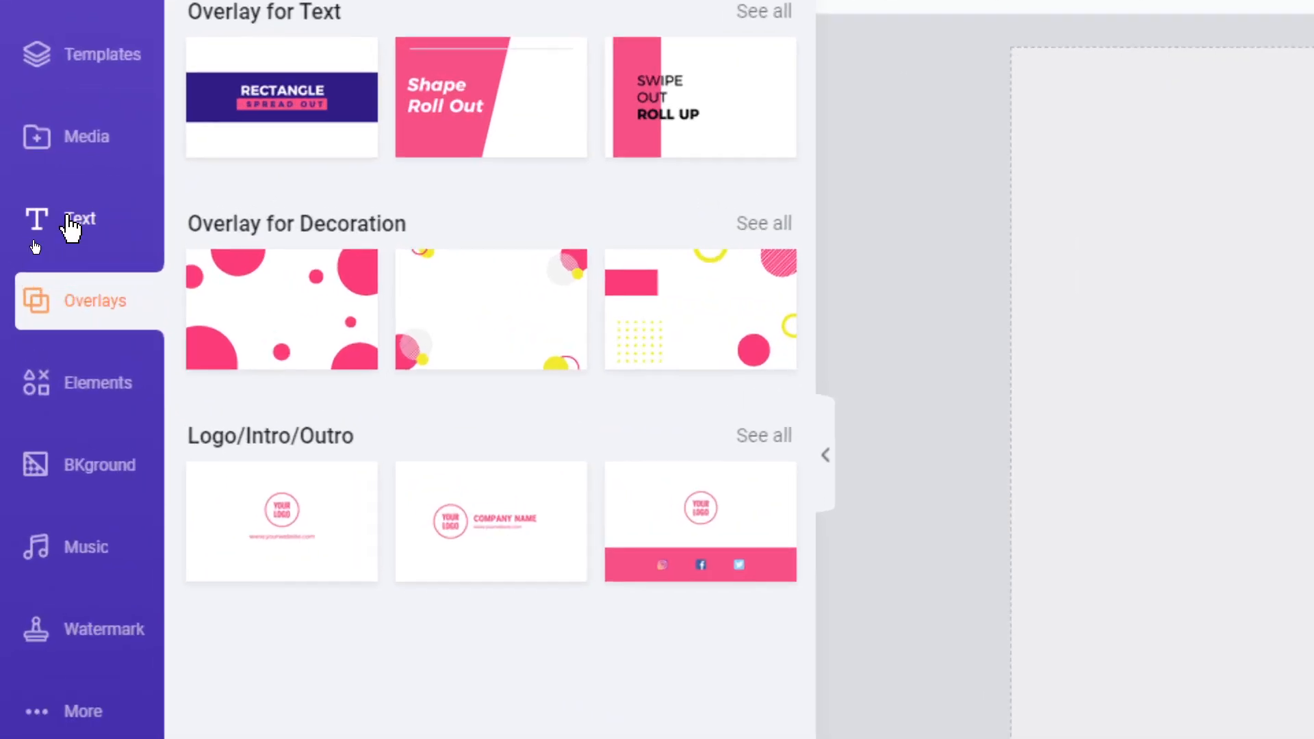
click(71, 226)
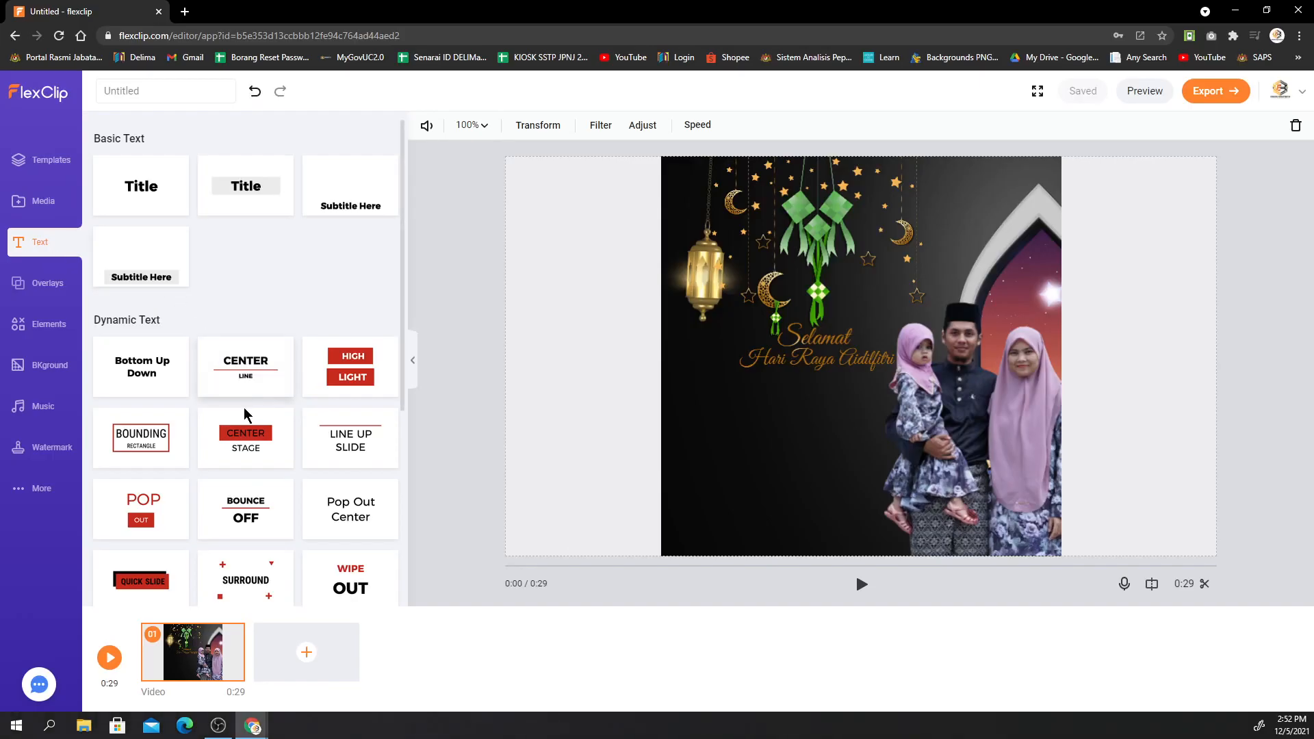
scroll(244, 411, down, 3)
scroll(245, 413, down, 3)
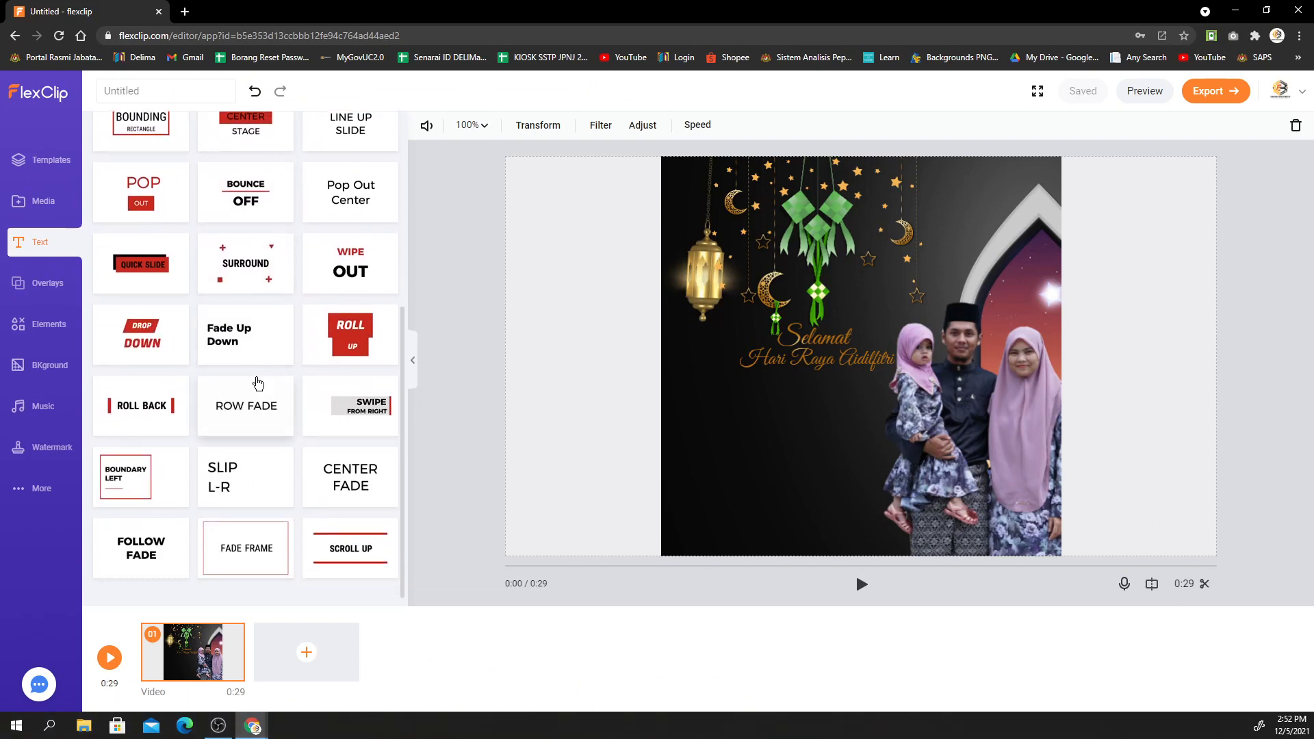
scroll(257, 383, up, 4)
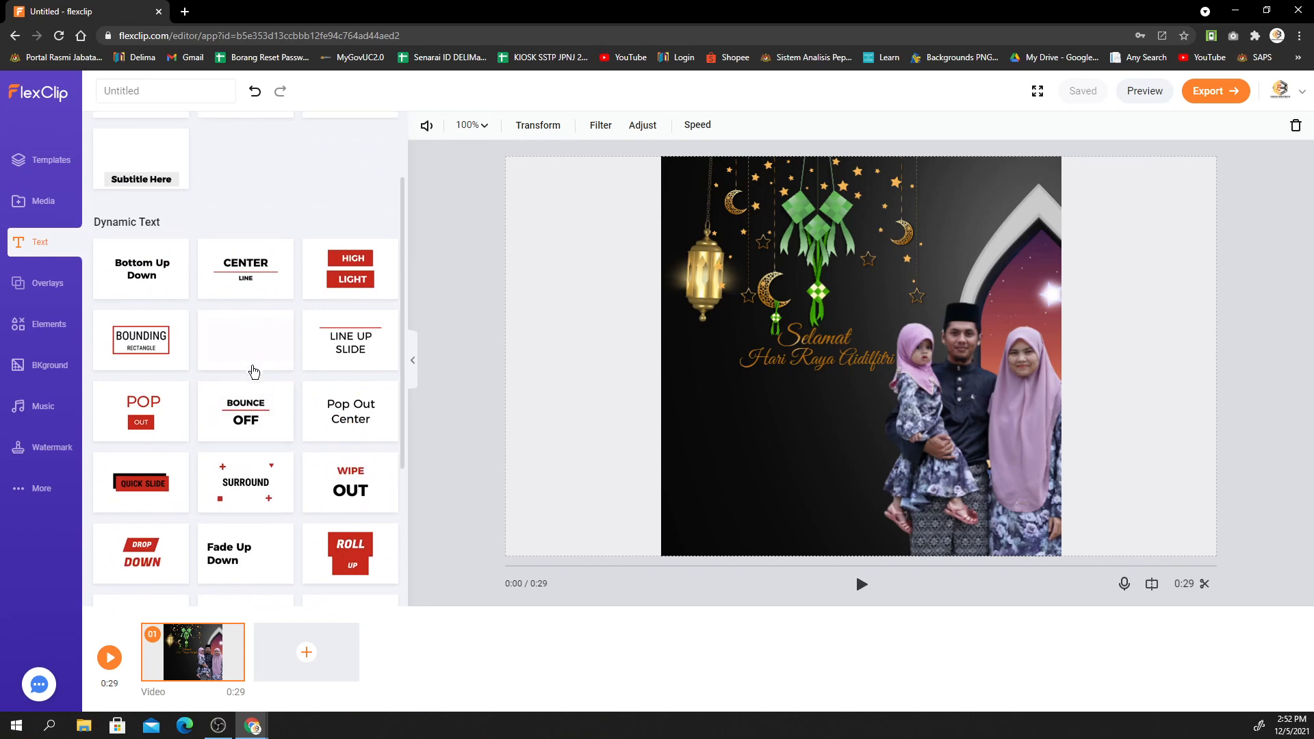
click(257, 417)
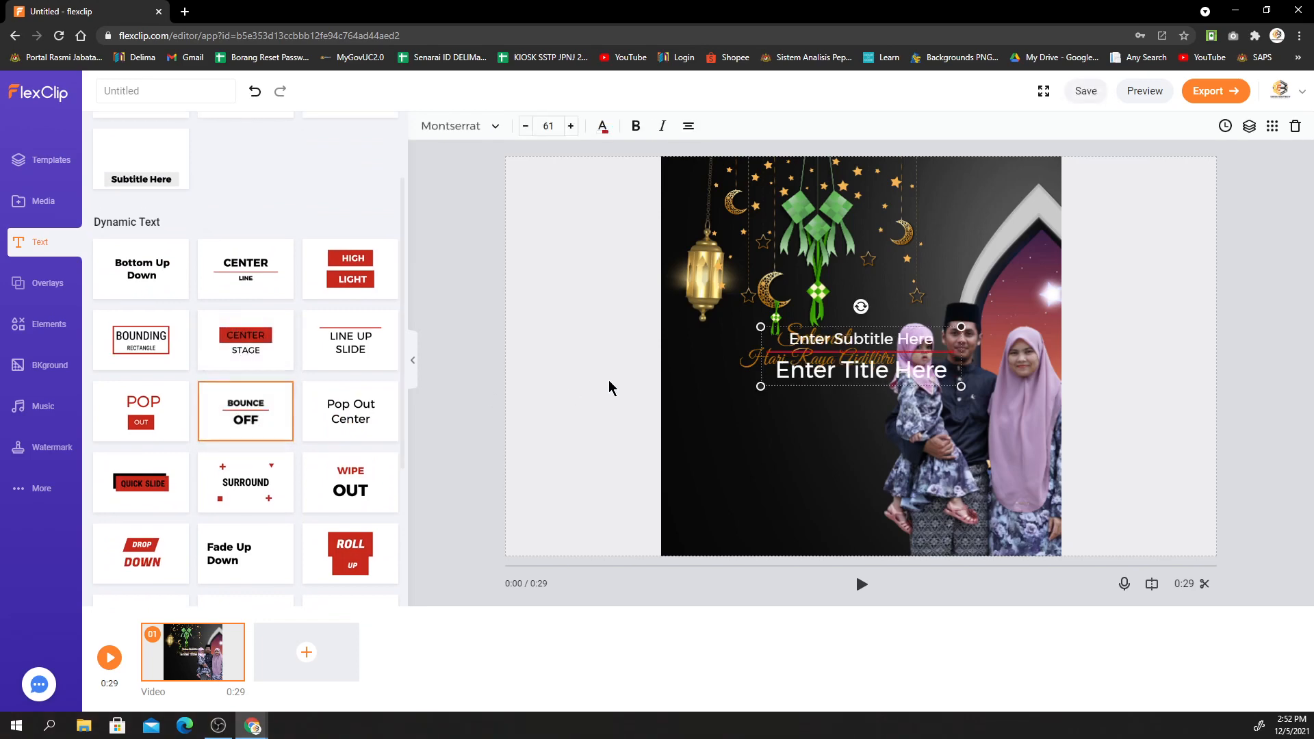
drag(798, 375, 738, 522)
drag(893, 535, 804, 510)
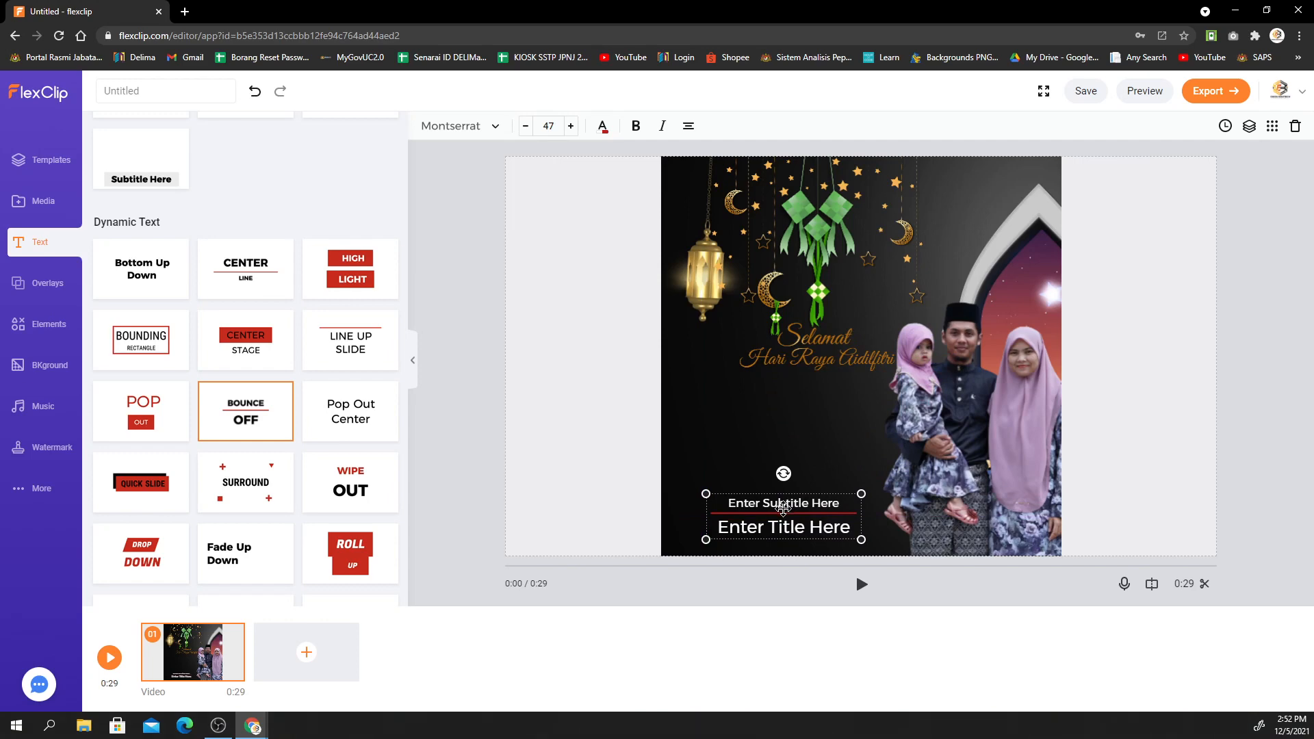
Set the dynamic text's title to "Ikhlas Daripada" and its subtitle to "Kami Sekeluarga", and enlarge the block to font size 51.
double_click(782, 506)
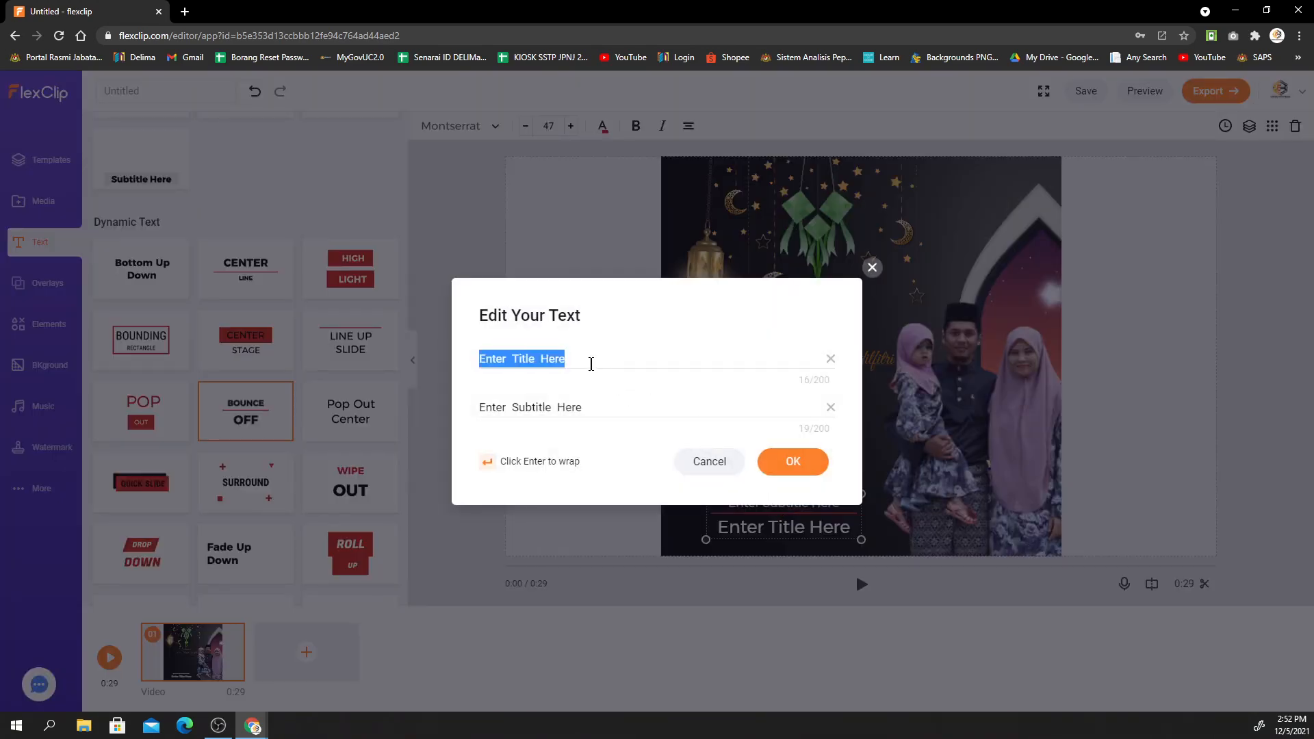
text(Ikhlas Daripada)
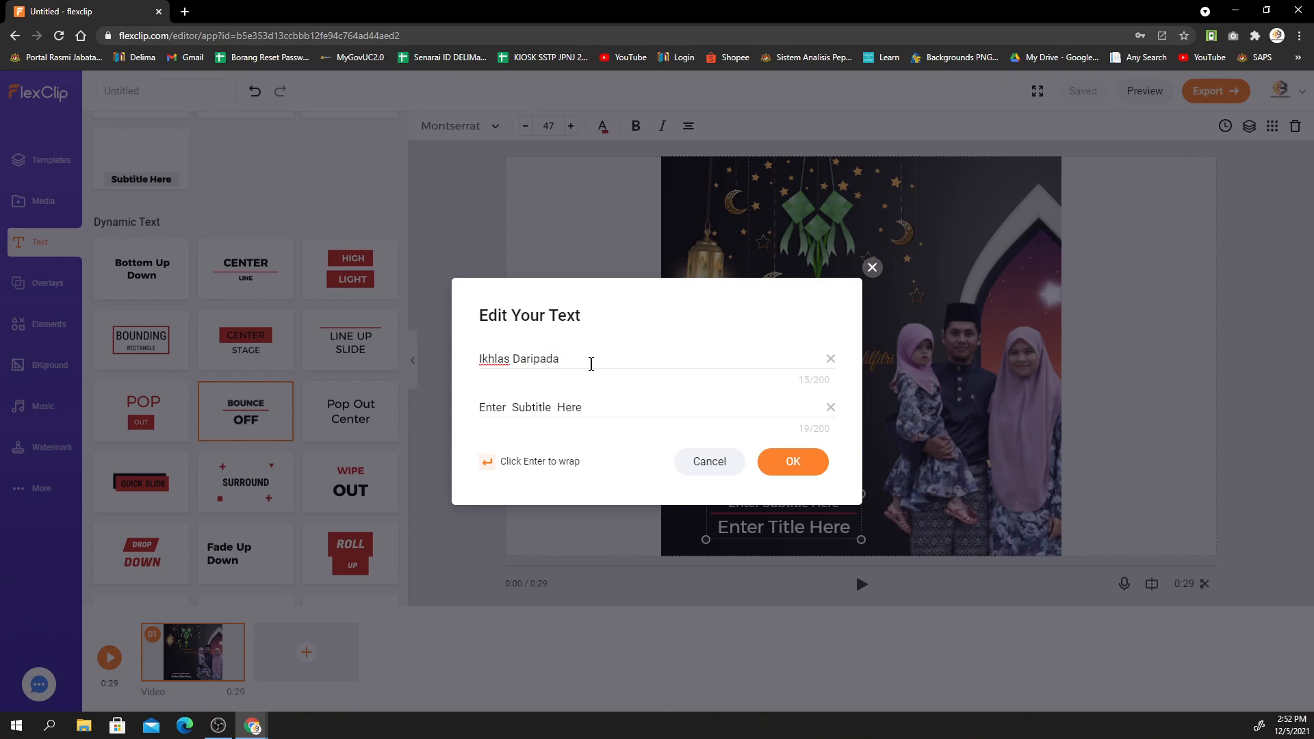
triple_click(579, 406)
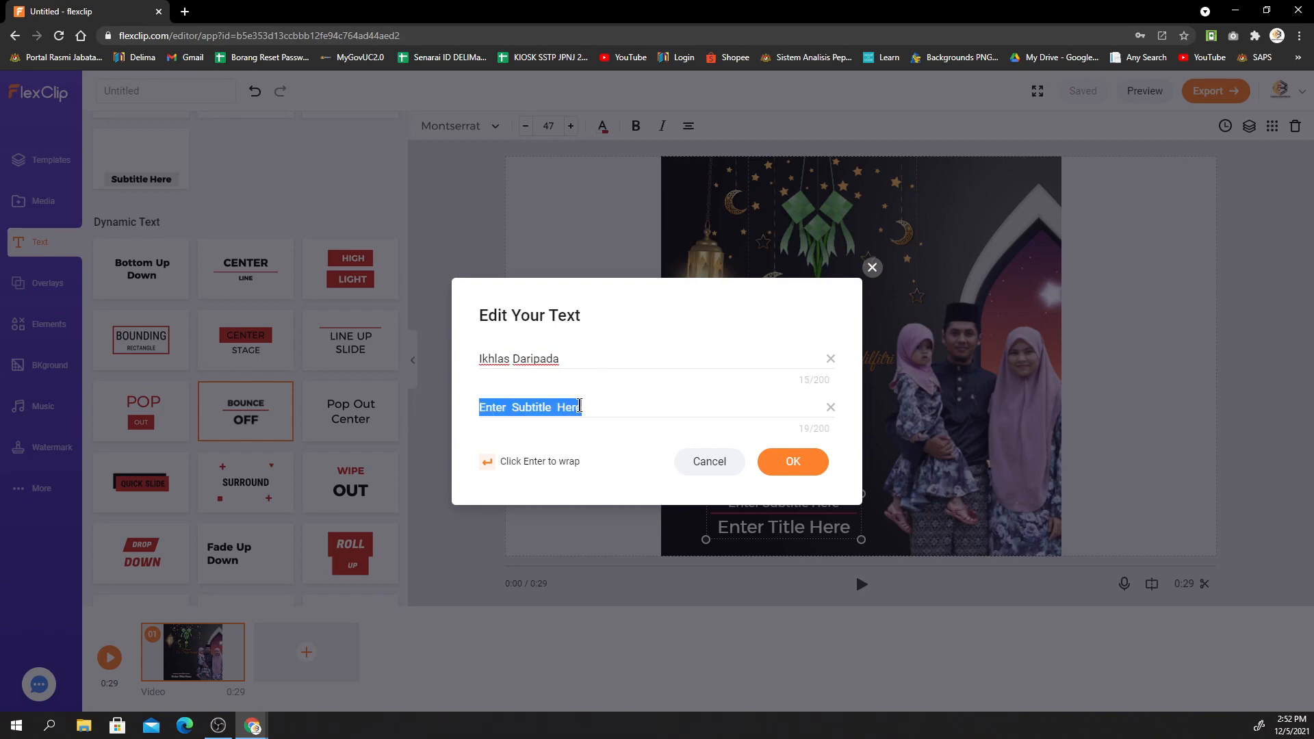
text(Kami Sekeluarga)
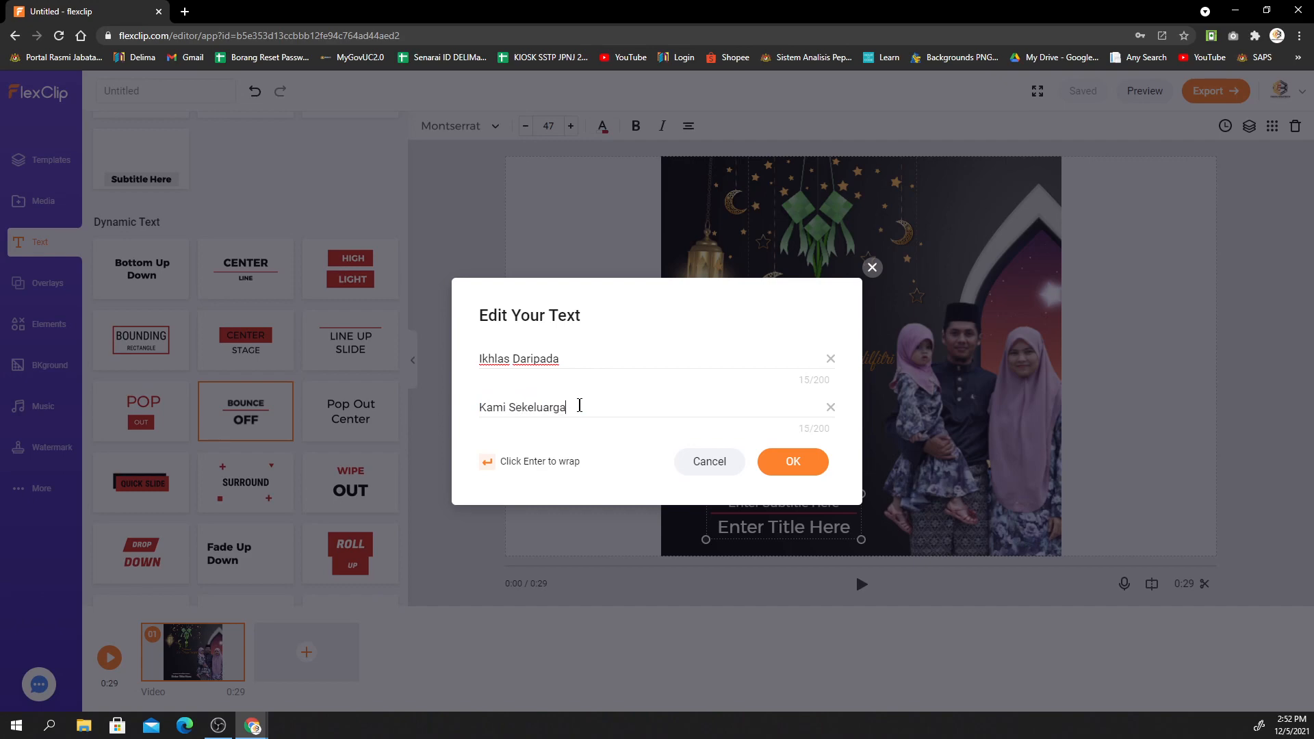
click(780, 458)
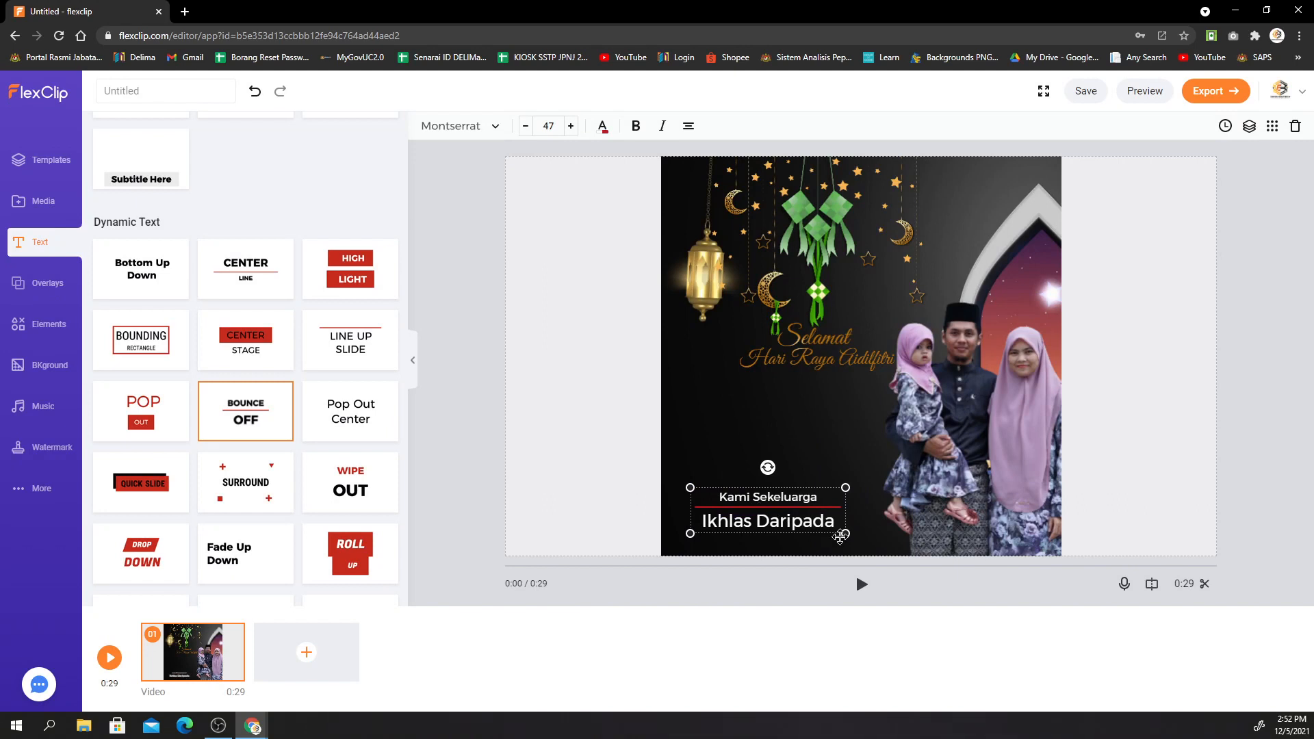
mouse_move(846, 533)
mouse_down()
mouse_move(856, 542)
mouse_move(822, 532)
mouse_up()
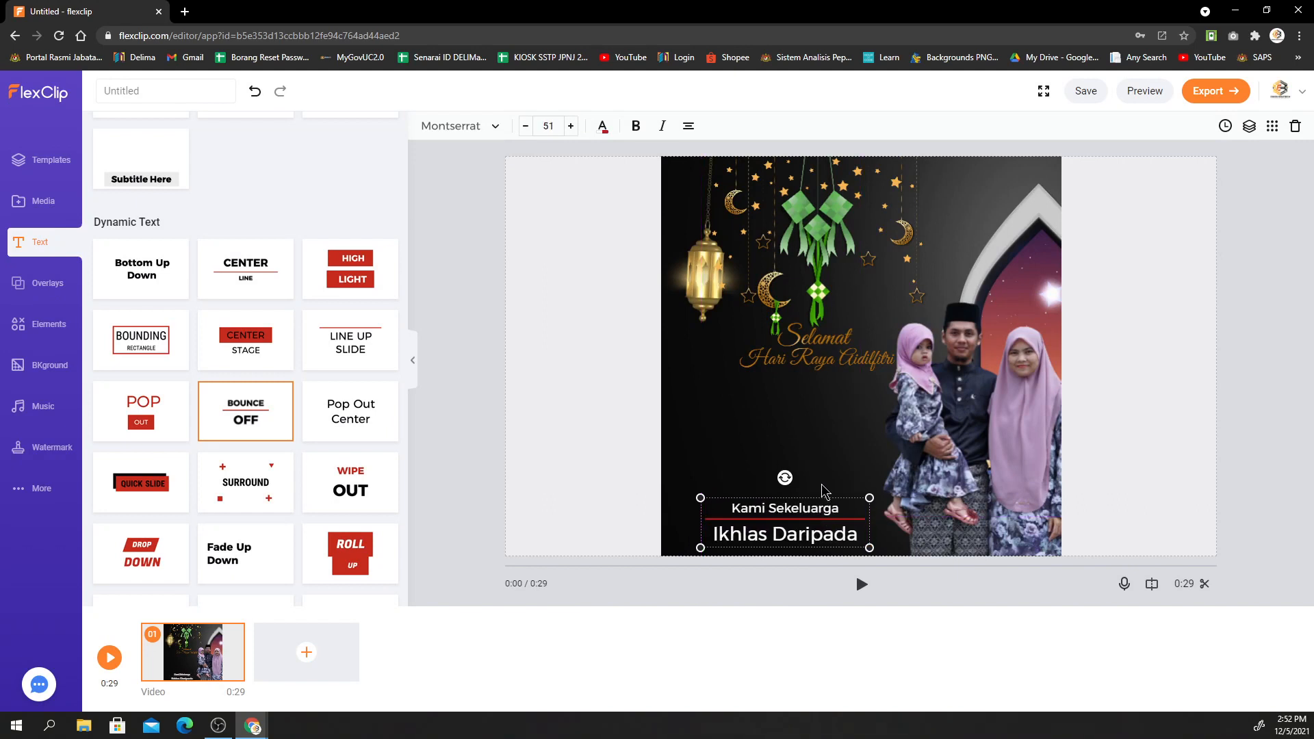
click(671, 392)
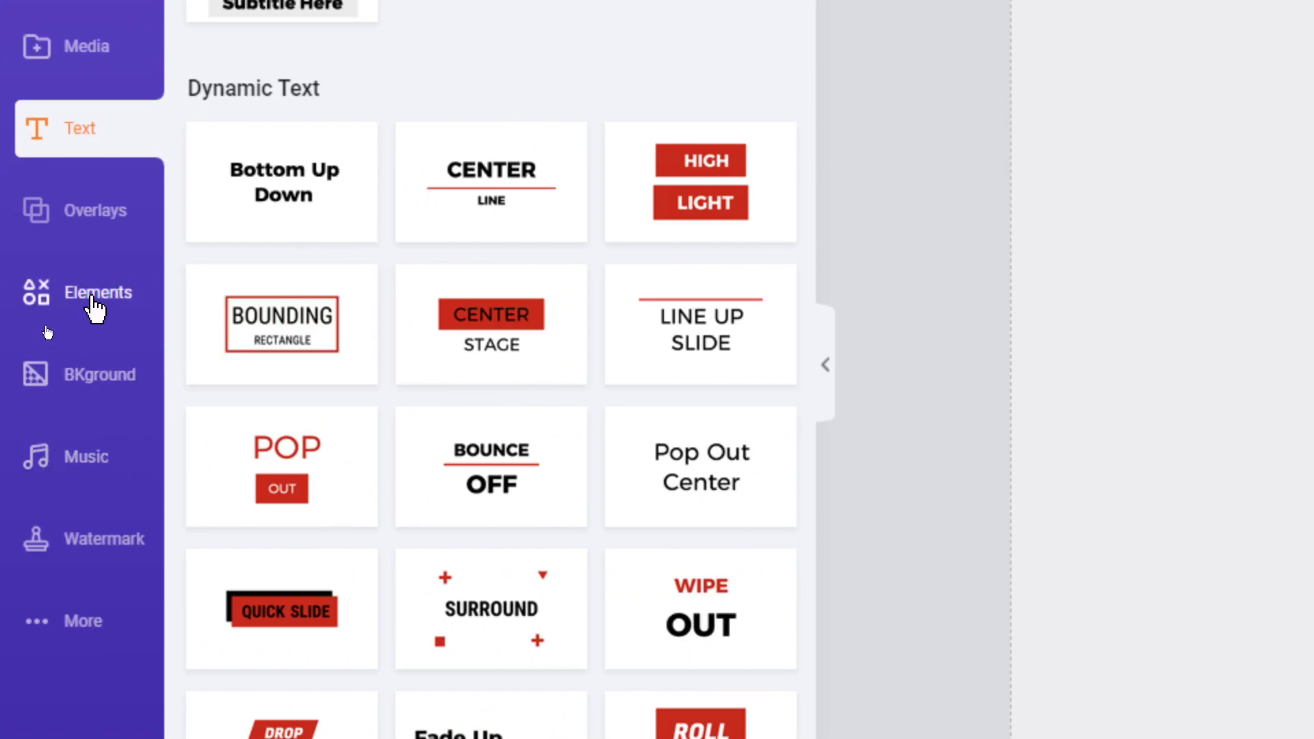
Browse the element library's categories and open the complete Decoration collection.
click(96, 310)
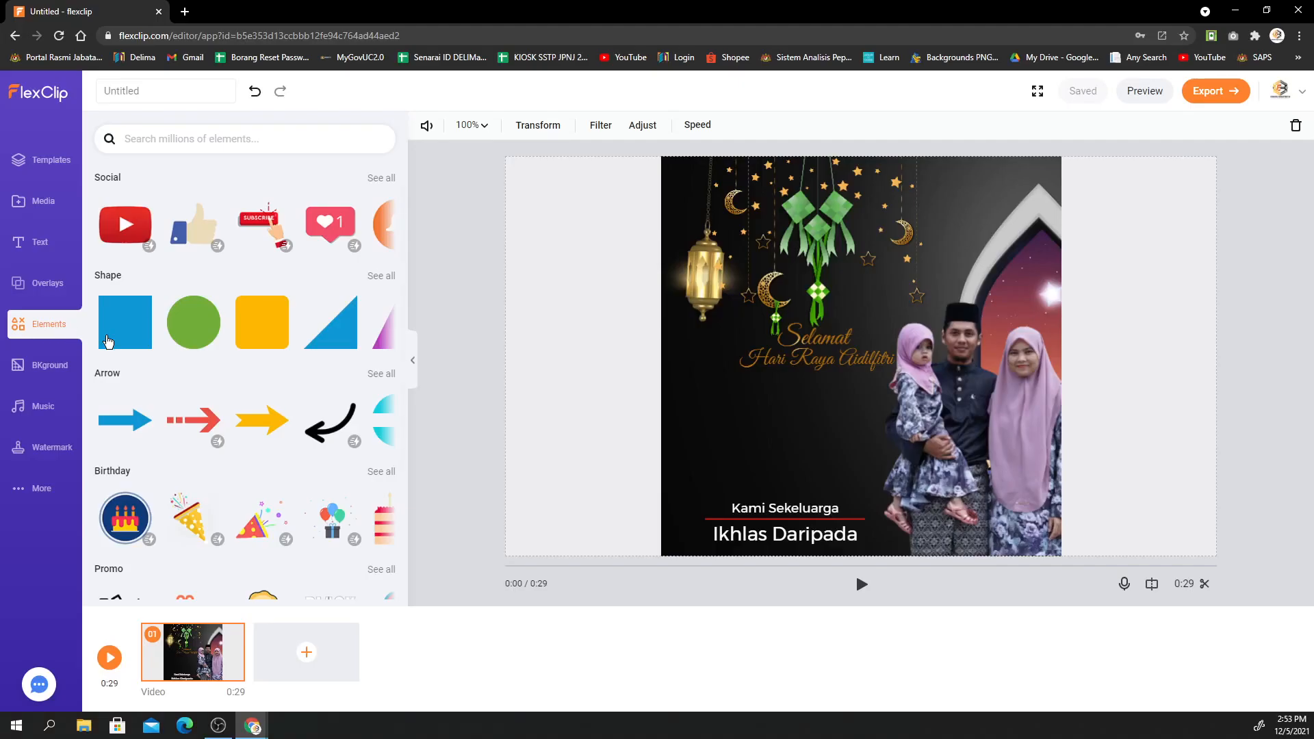
scroll(256, 417, down, 3)
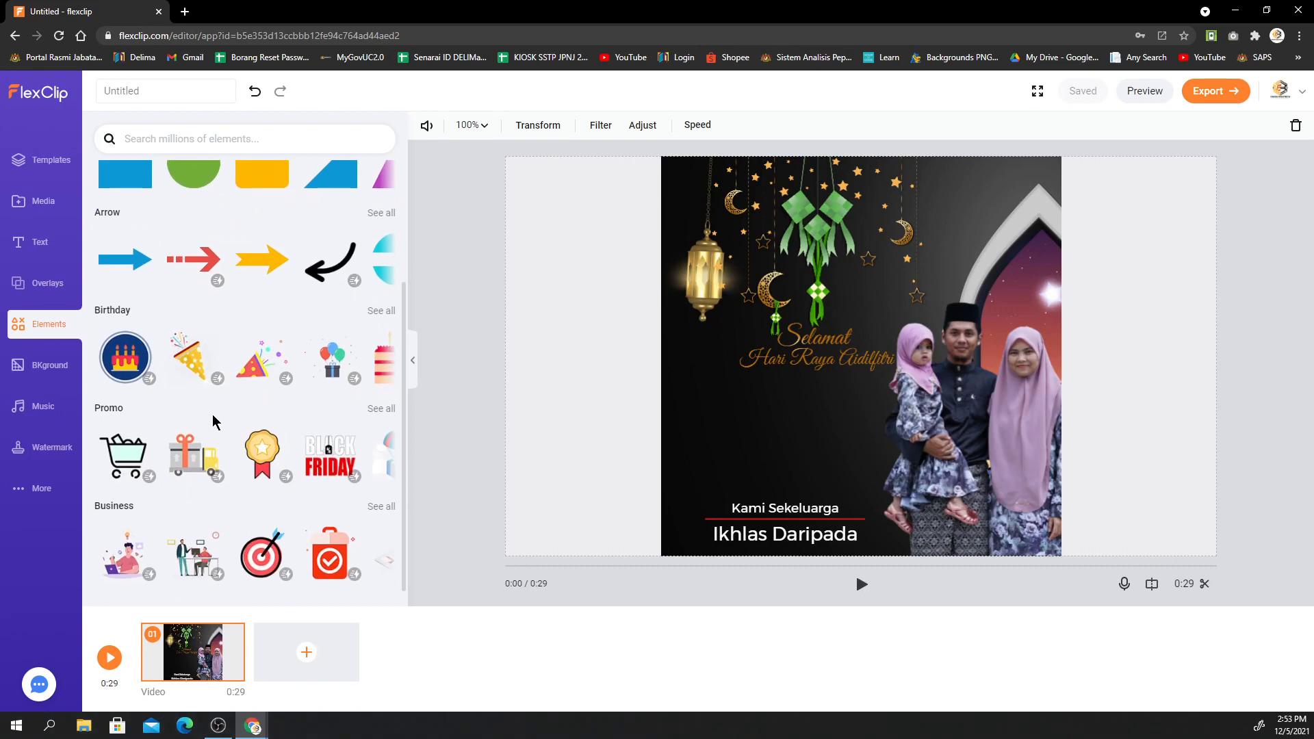
scroll(260, 414, down, 7)
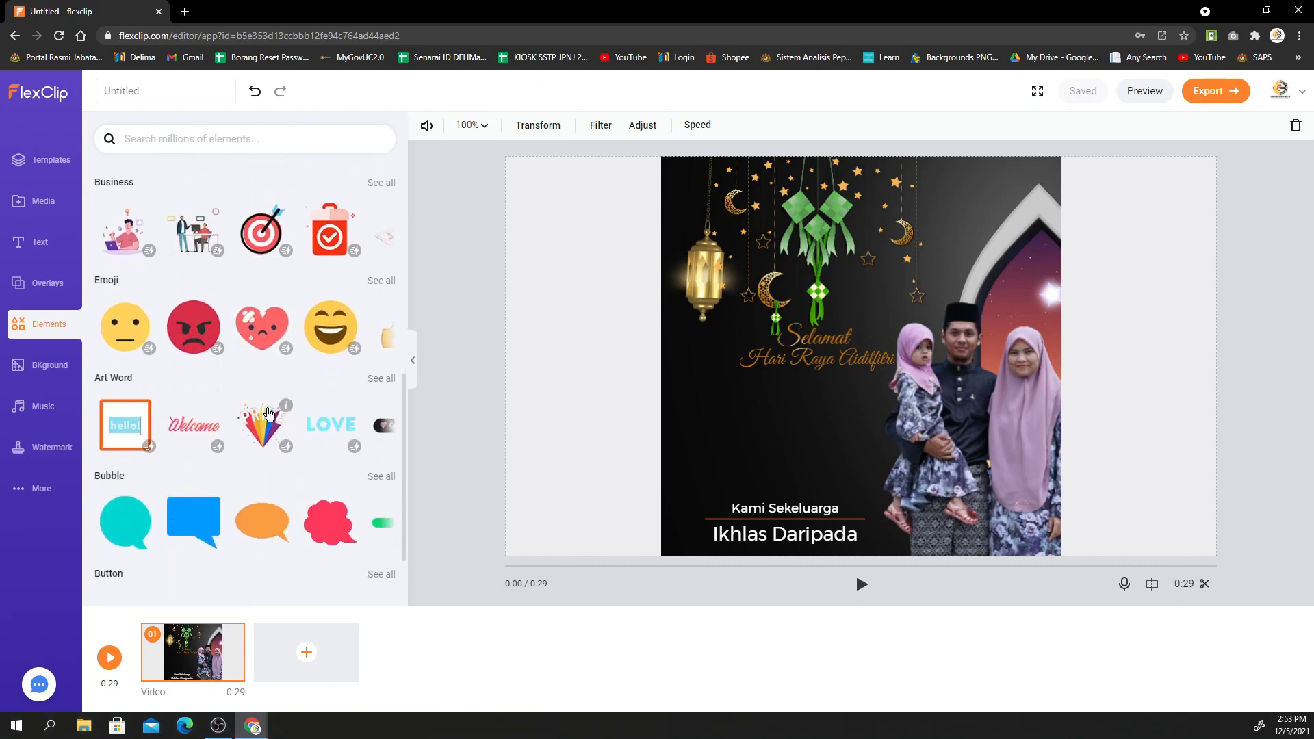
scroll(239, 466, down, 4)
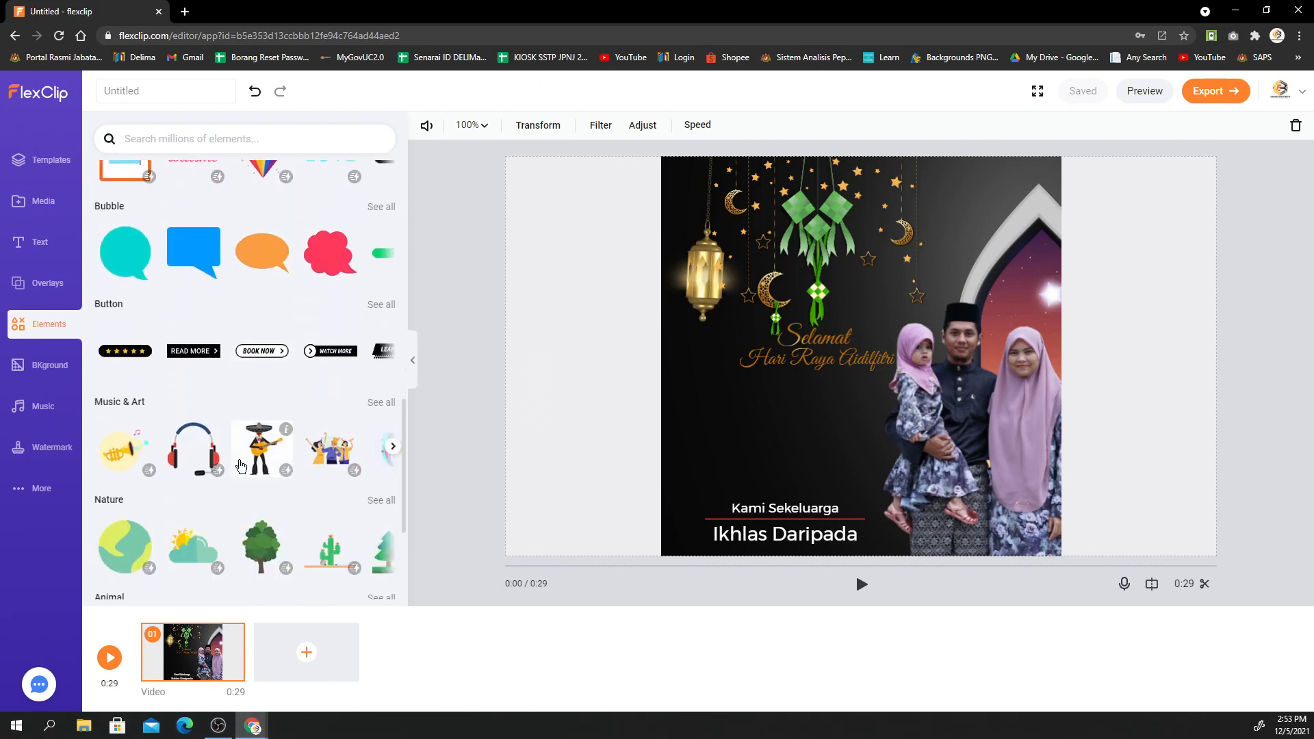
scroll(251, 471, down, 4)
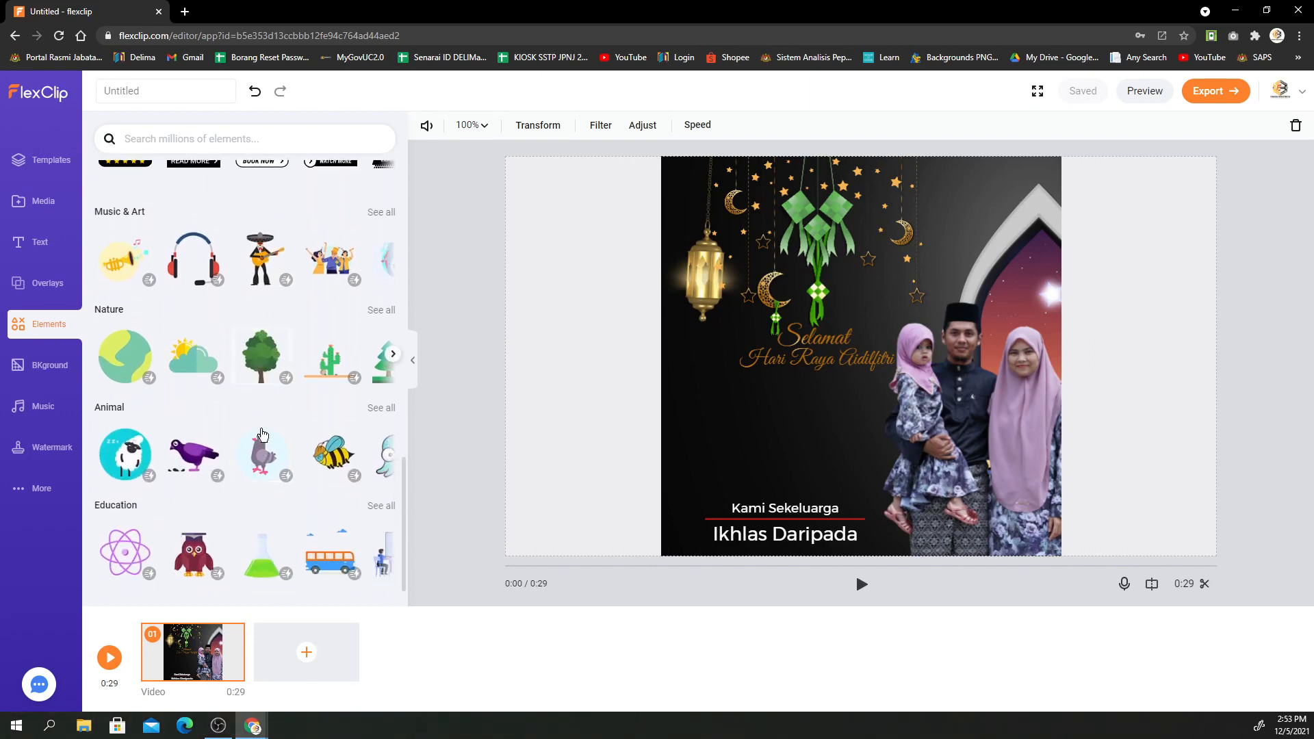
scroll(267, 366, down, 7)
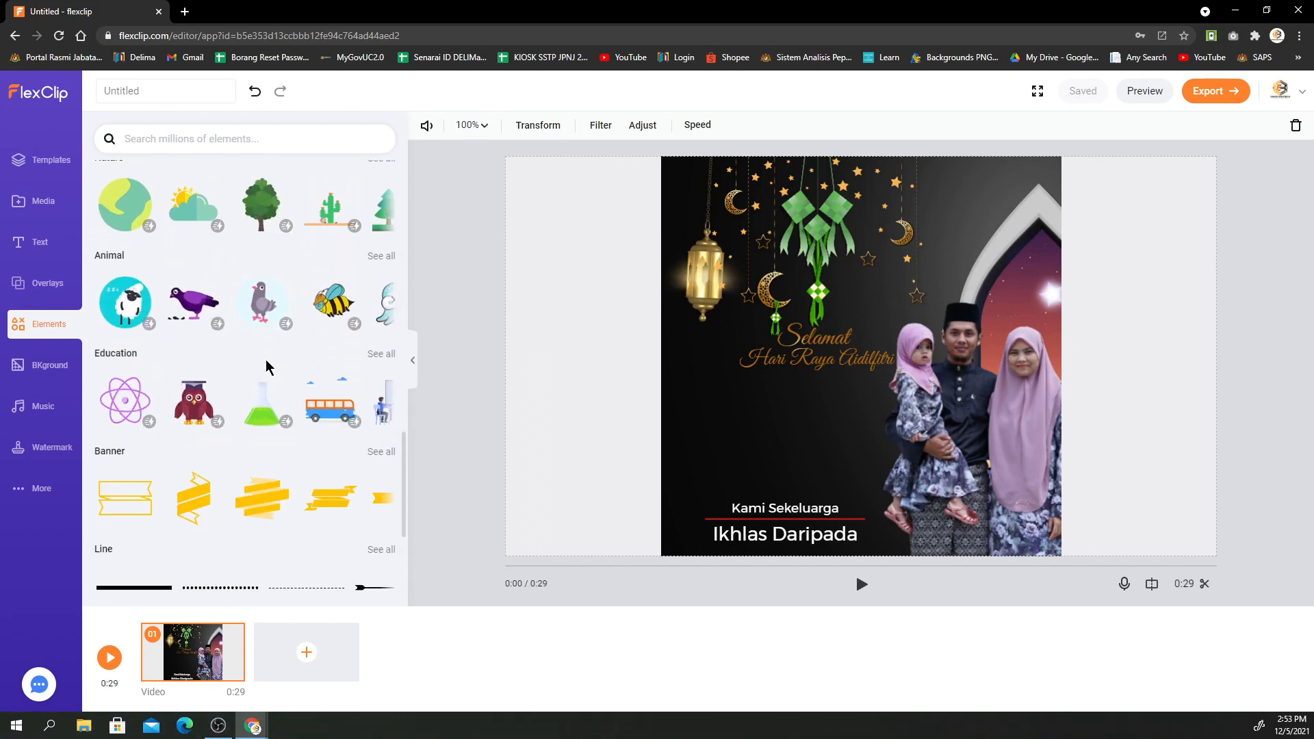
scroll(267, 367, down, 7)
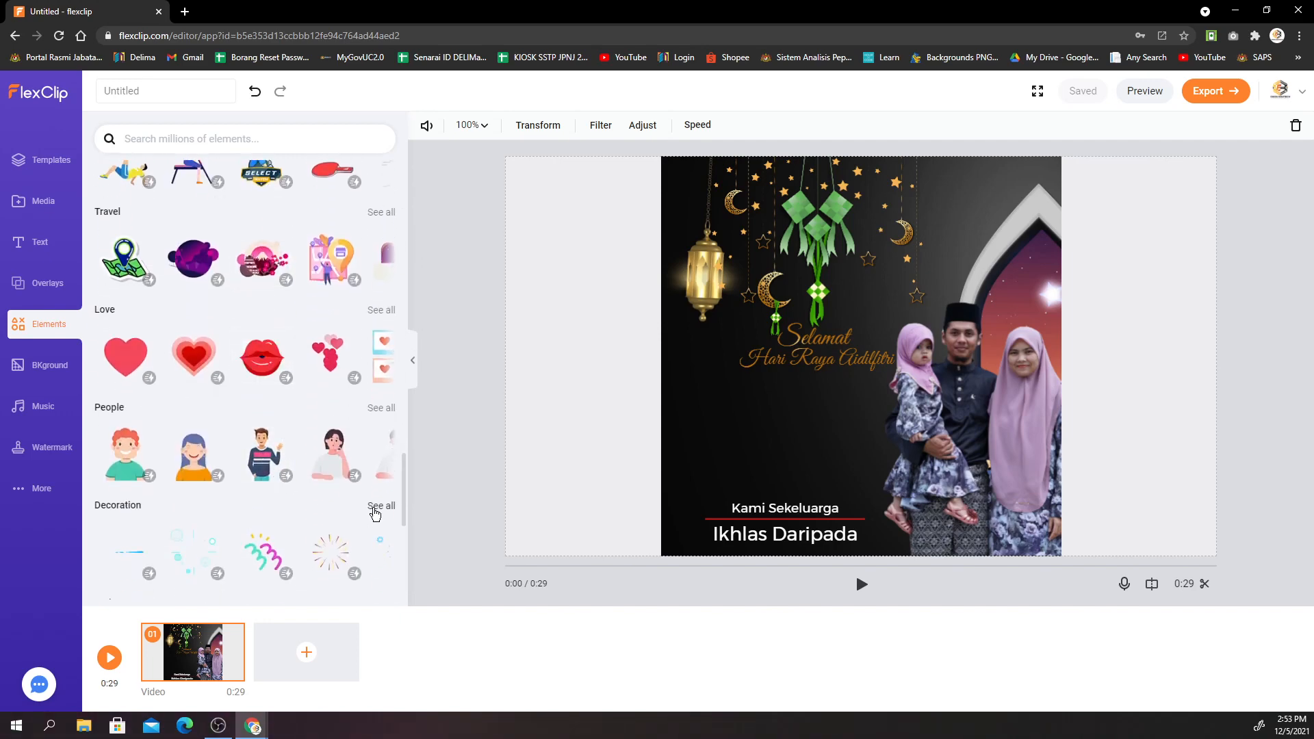
click(376, 506)
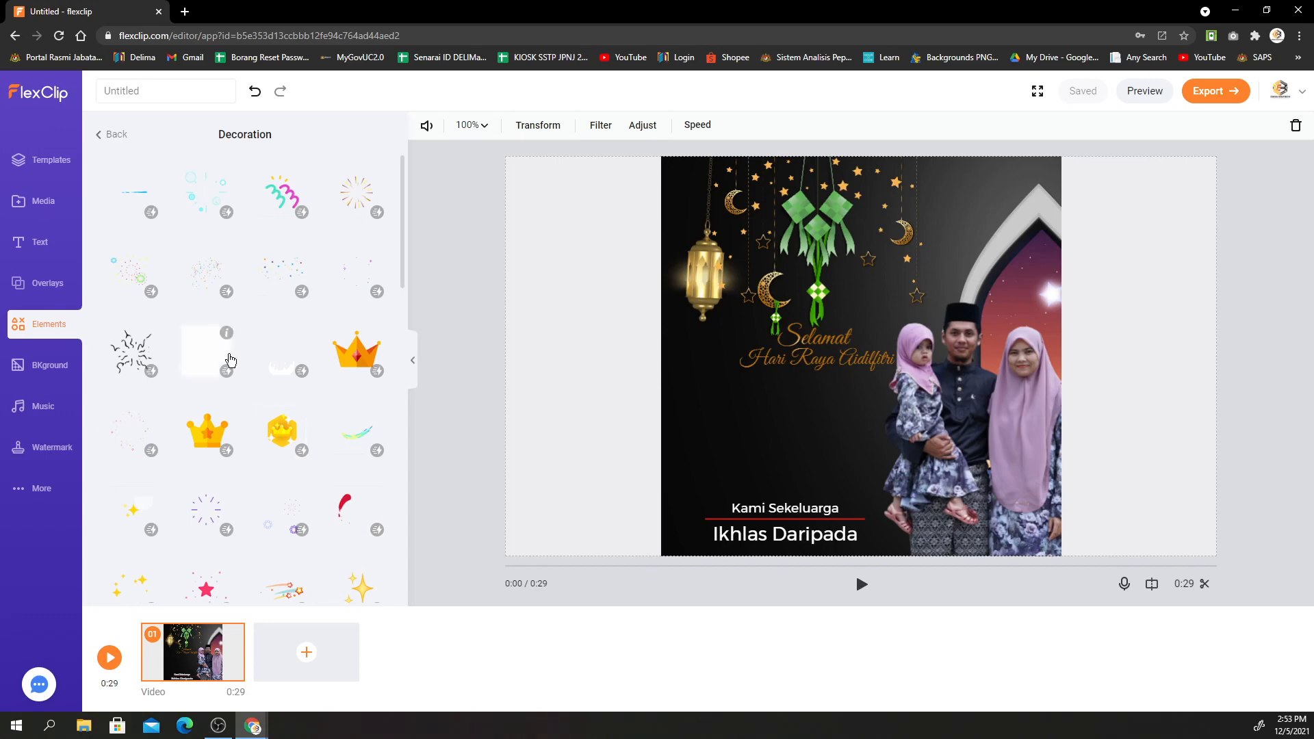
Add the orange firework burst element, place it in the frame's upper-right corner above the family photo, and enlarge it.
click(356, 207)
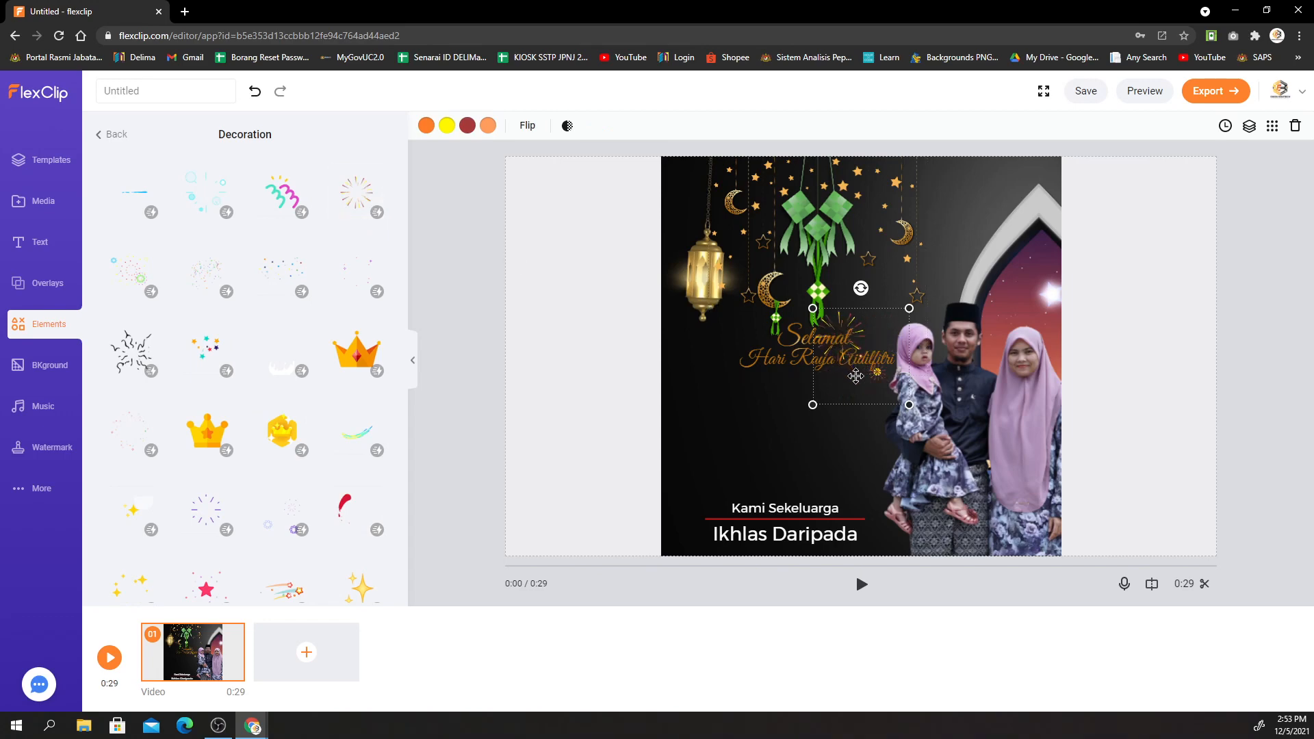
drag(855, 376, 991, 274)
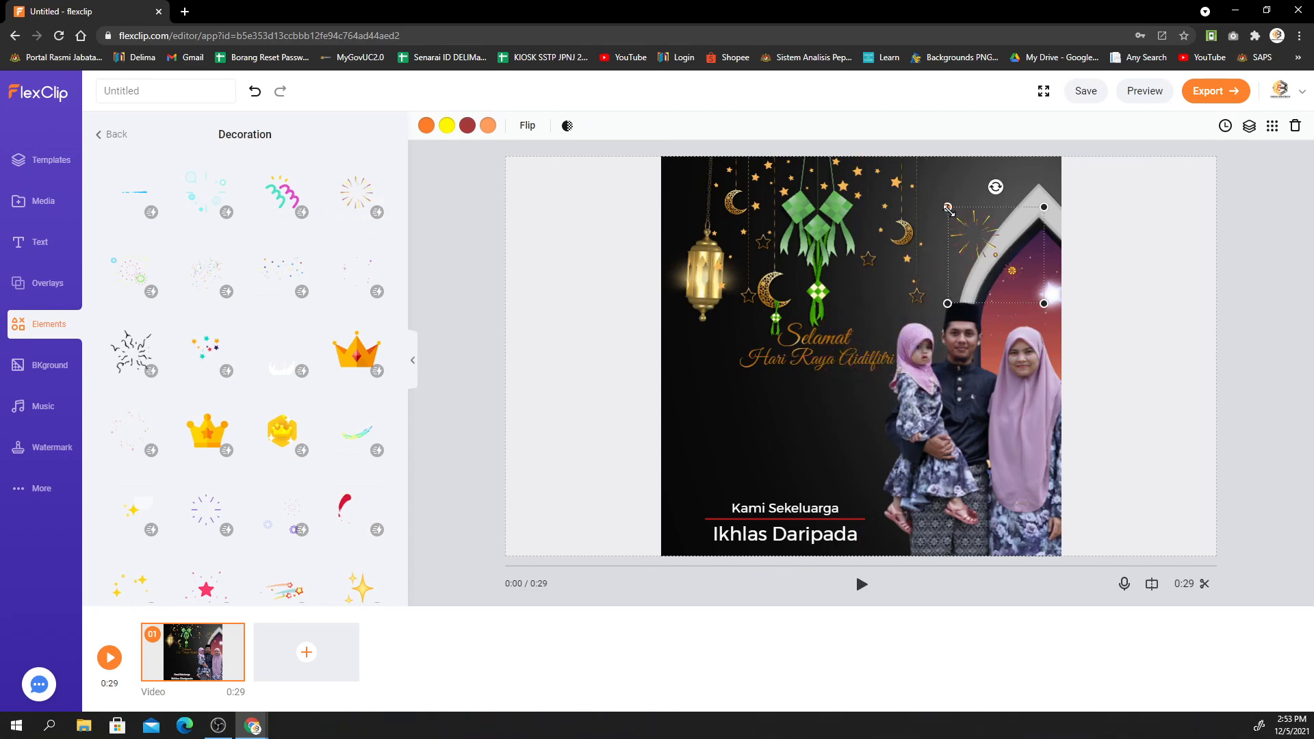
drag(949, 209, 905, 166)
drag(943, 208, 981, 201)
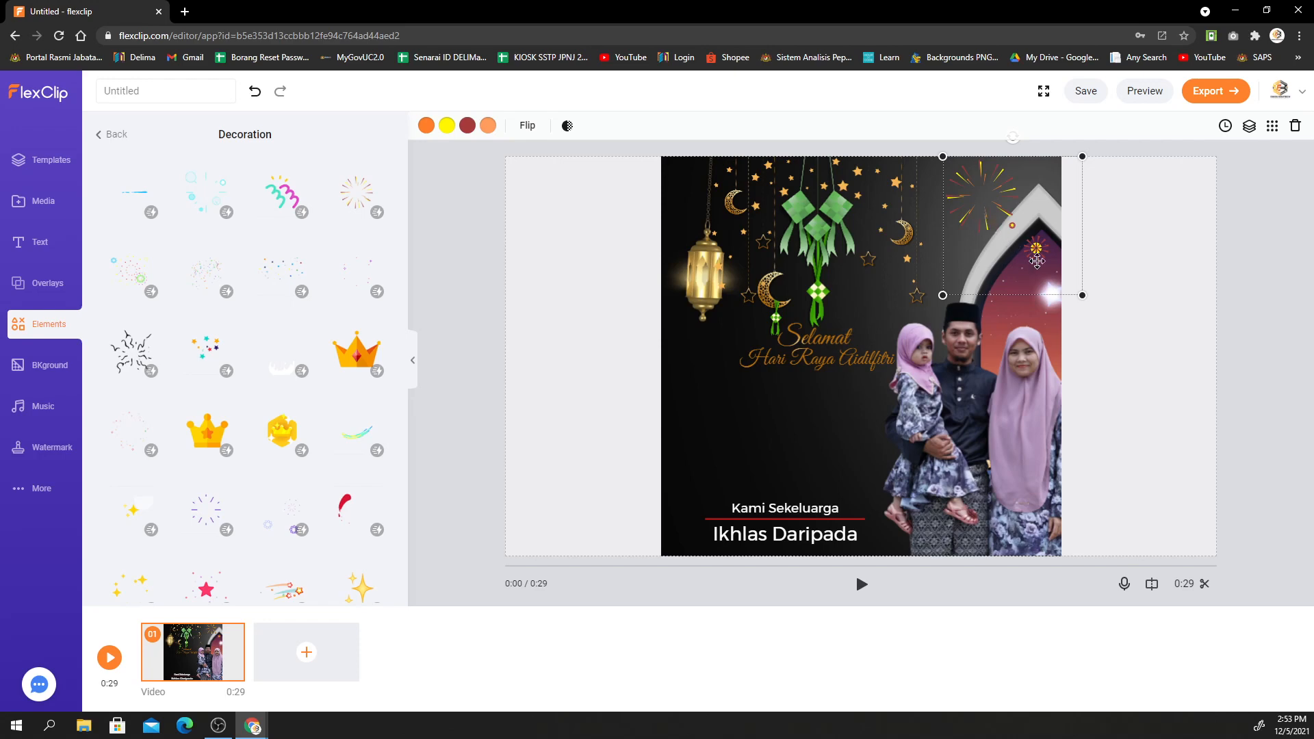
click(1088, 340)
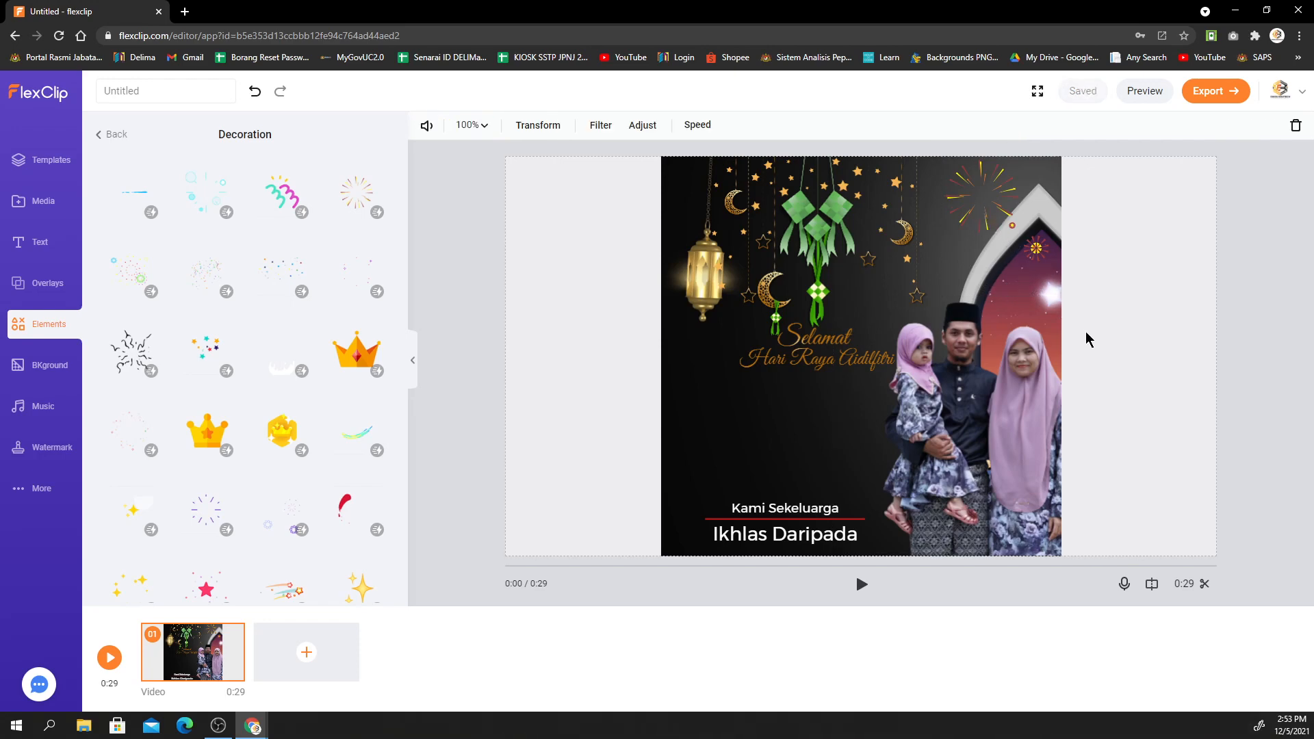
Add a second orange firework burst and place it in the frame's upper-left corner above the lantern.
click(349, 220)
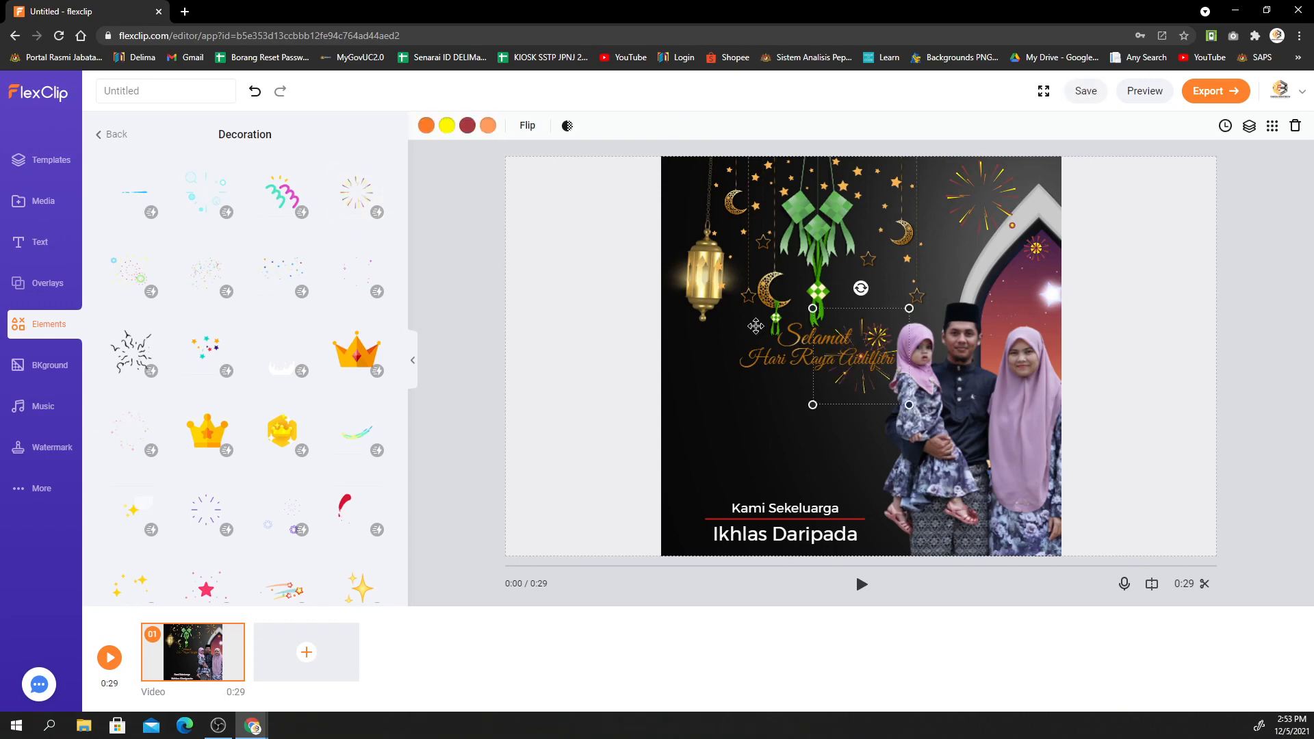
drag(842, 359, 753, 350)
drag(707, 225, 696, 211)
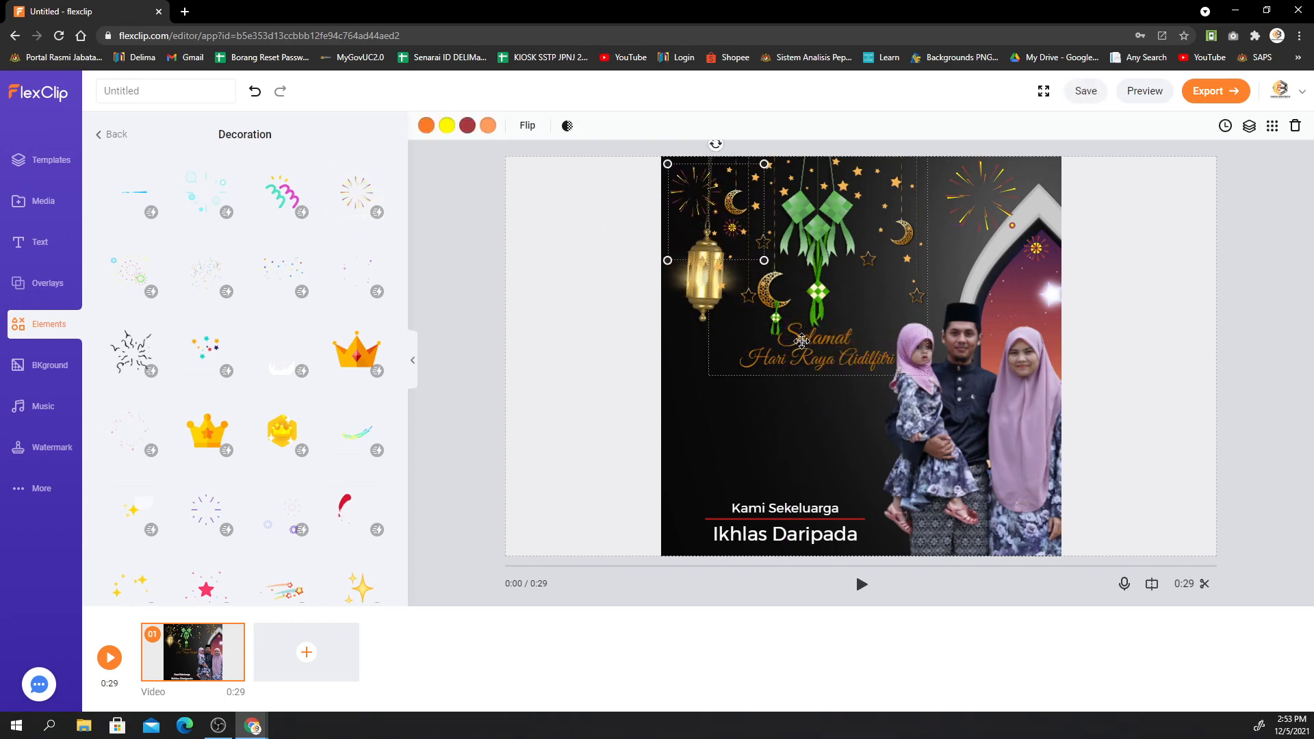
click(1131, 375)
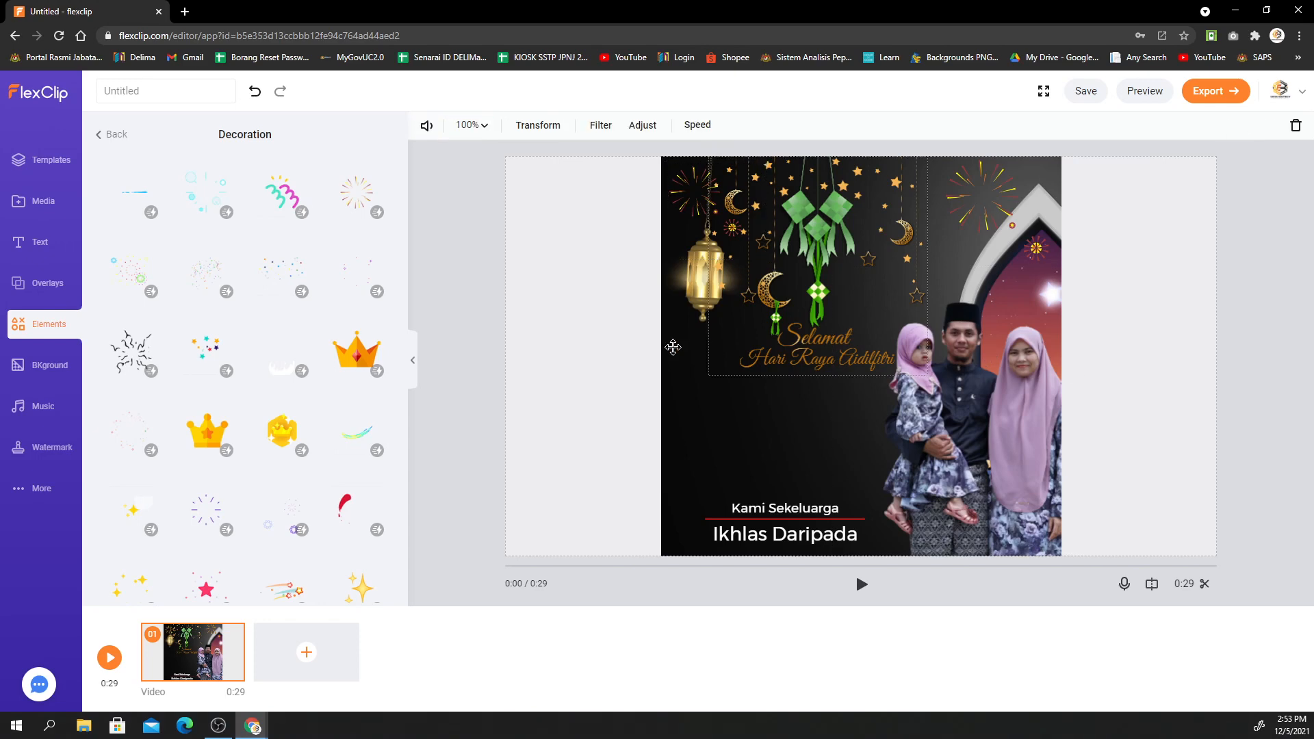
Add the curly confetti streamer element and place it over the family photo in the frame's lower-right corner.
scroll(273, 384, down, 2)
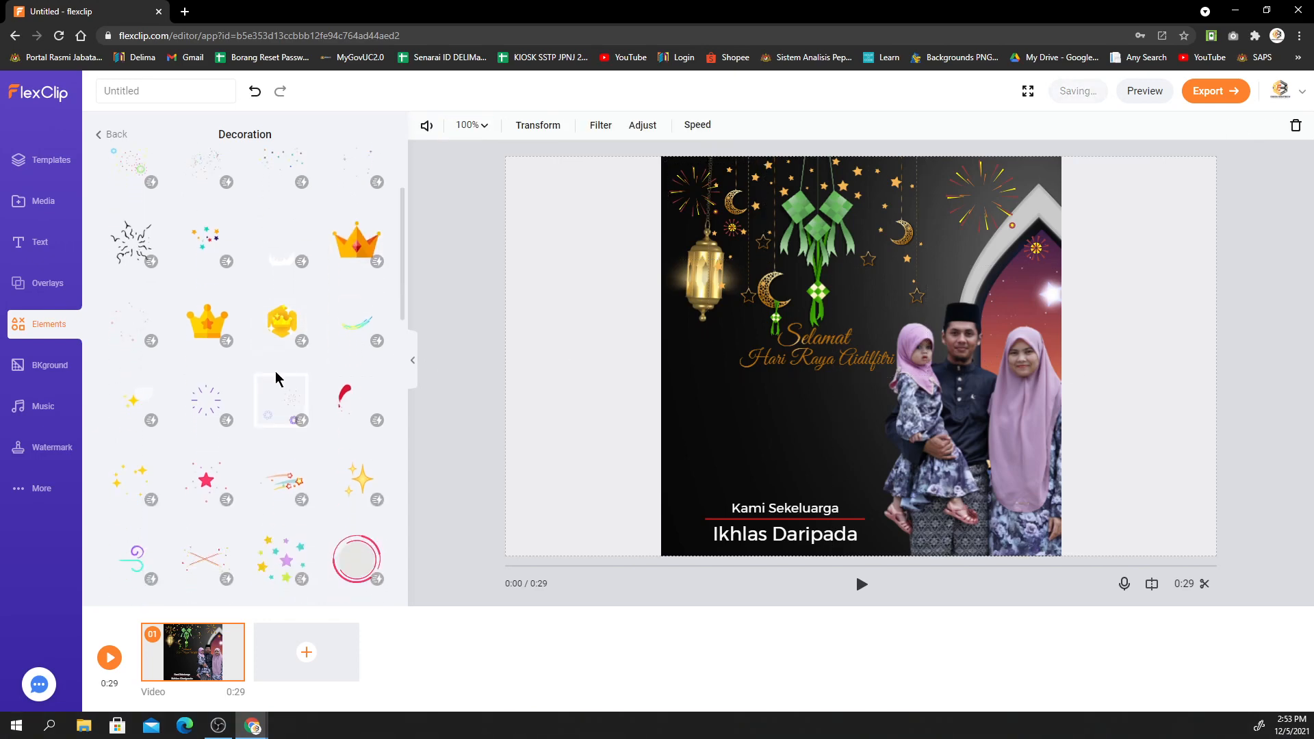
scroll(271, 356, up, 2)
click(291, 212)
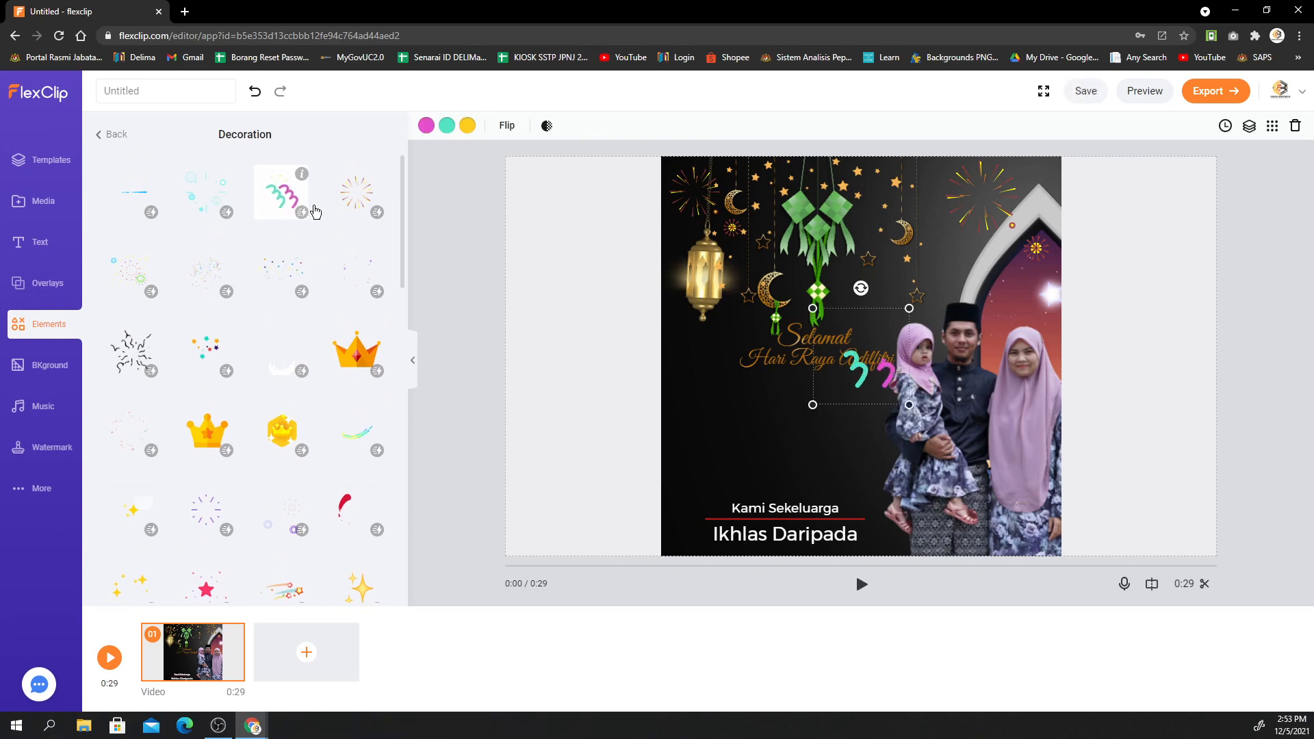
mouse_move(859, 378)
mouse_down()
mouse_move(1018, 505)
mouse_move(1019, 539)
mouse_up()
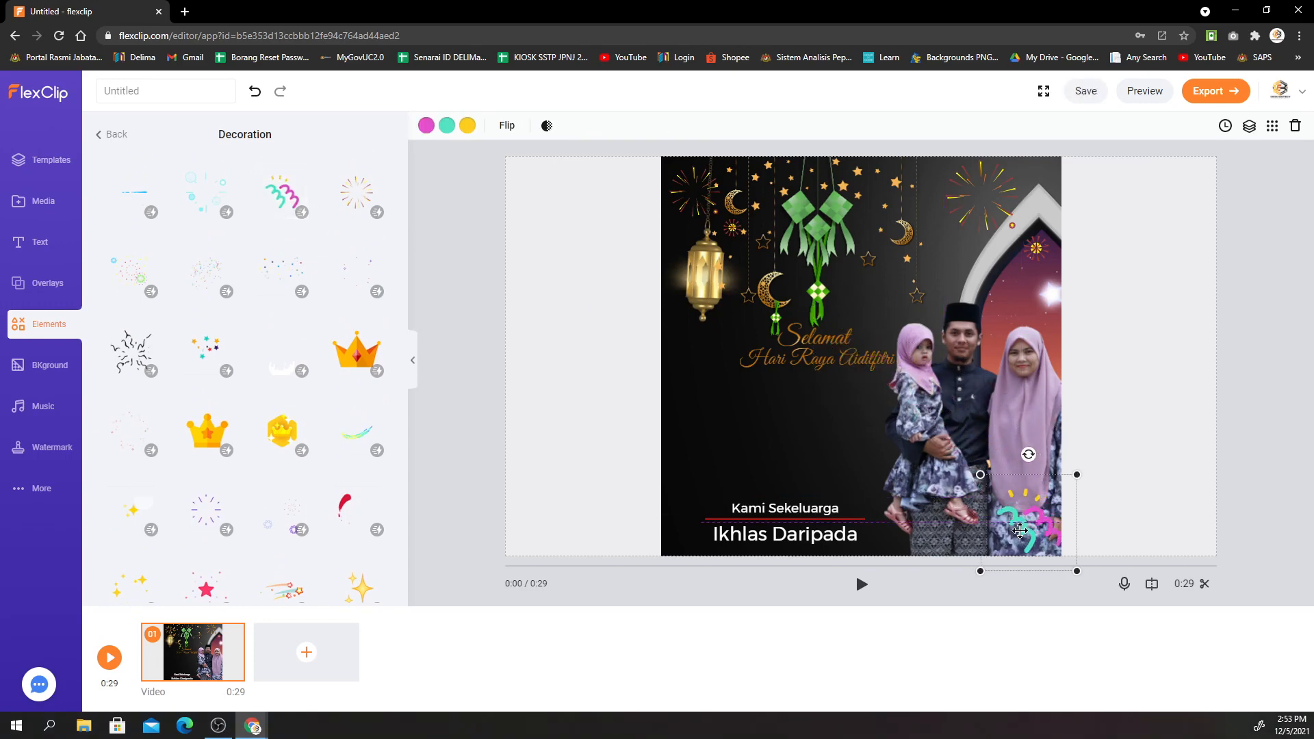
click(1119, 446)
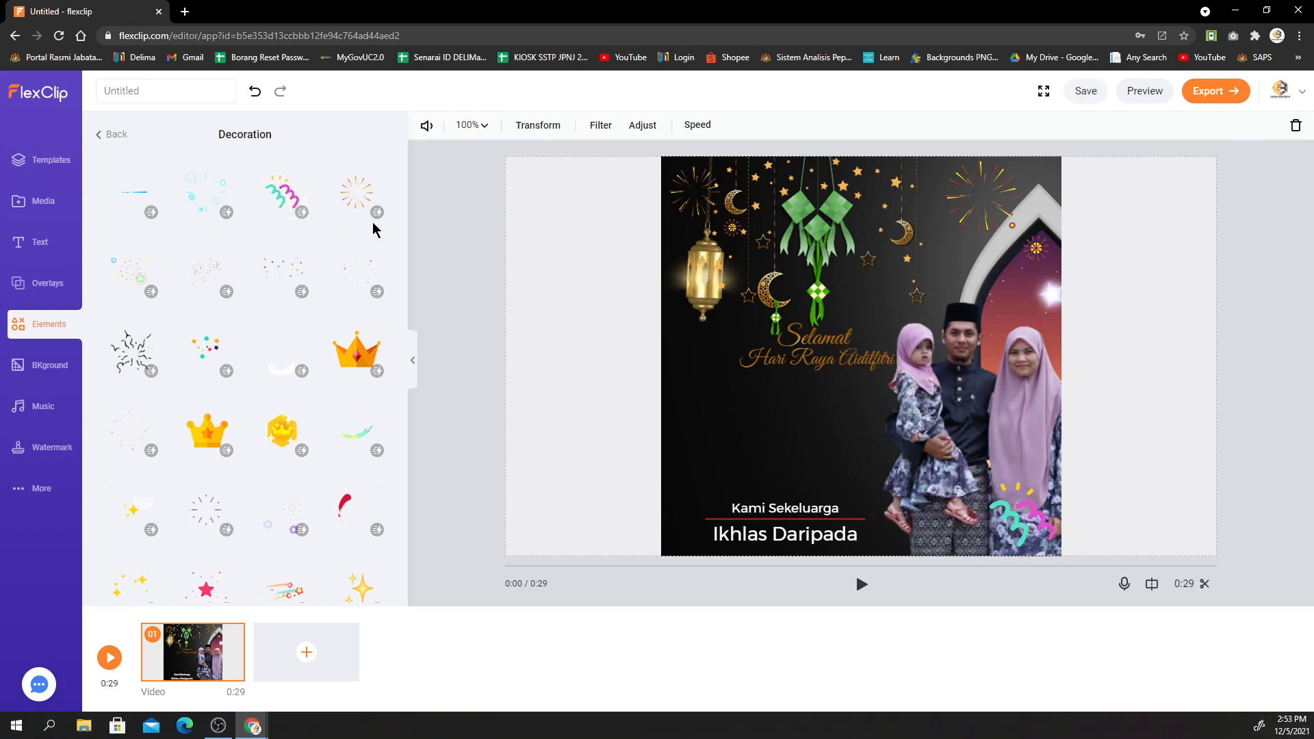
Add a second curly confetti streamer, flip it horizontally and place it beside the dynamic text in the frame's lower-left corner.
click(293, 204)
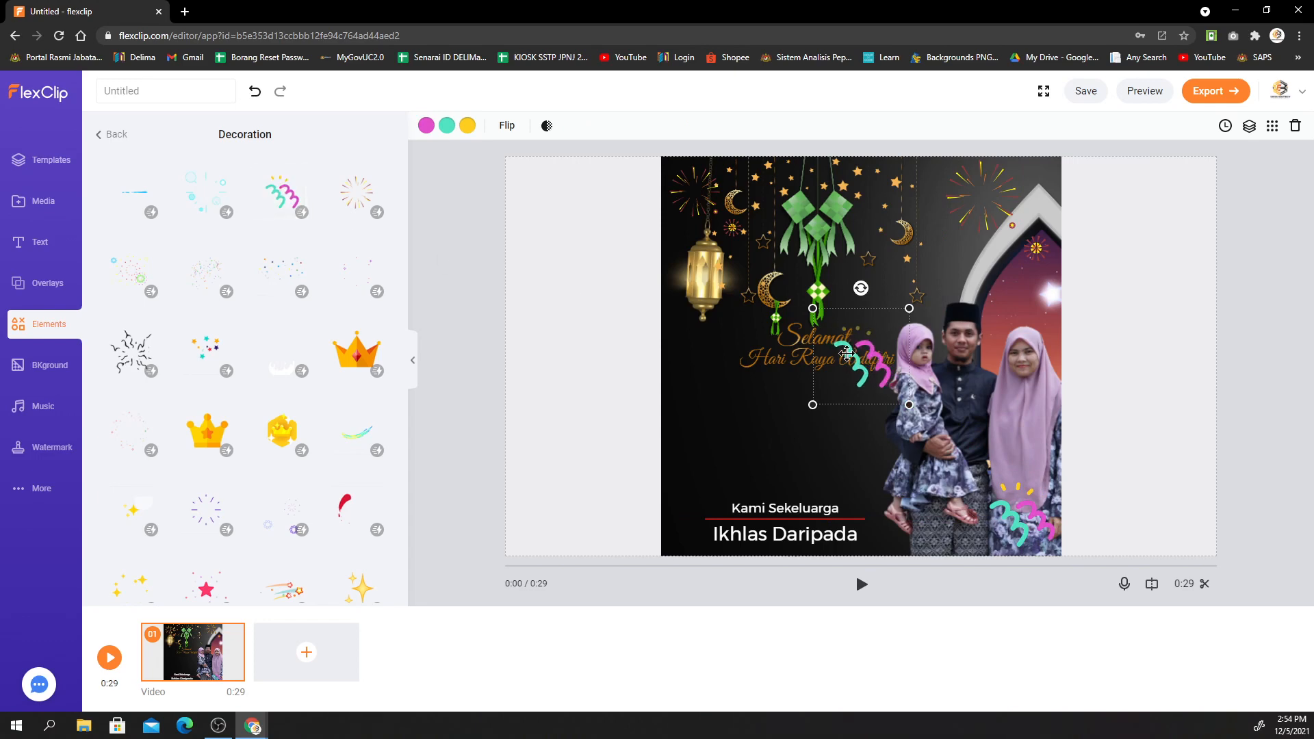
click(506, 125)
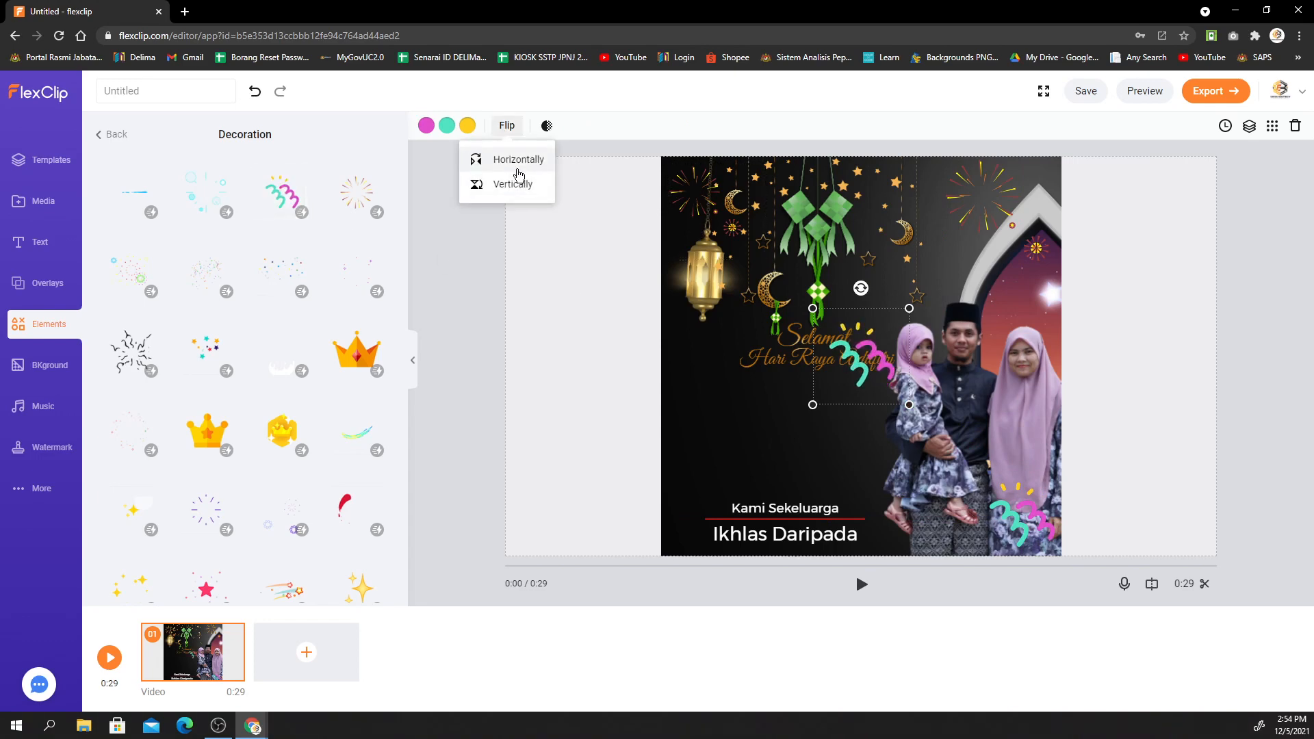
click(518, 161)
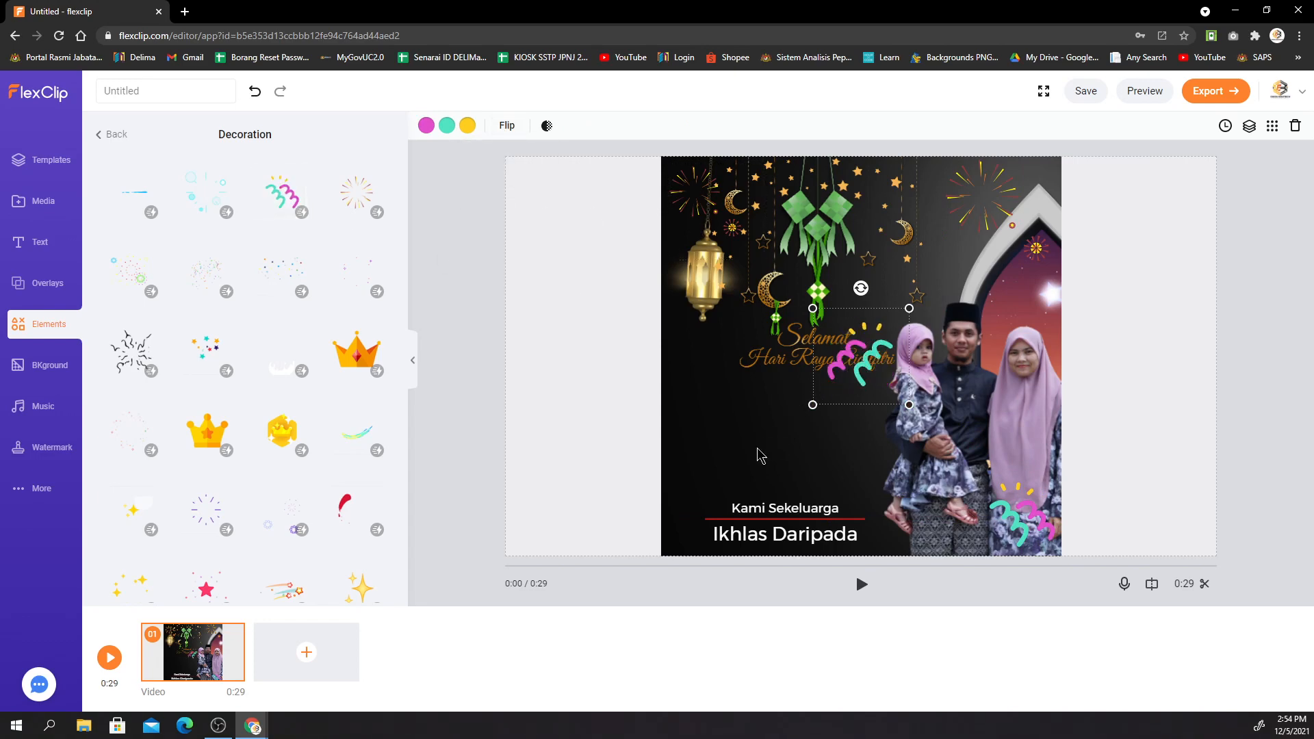
drag(846, 373, 701, 512)
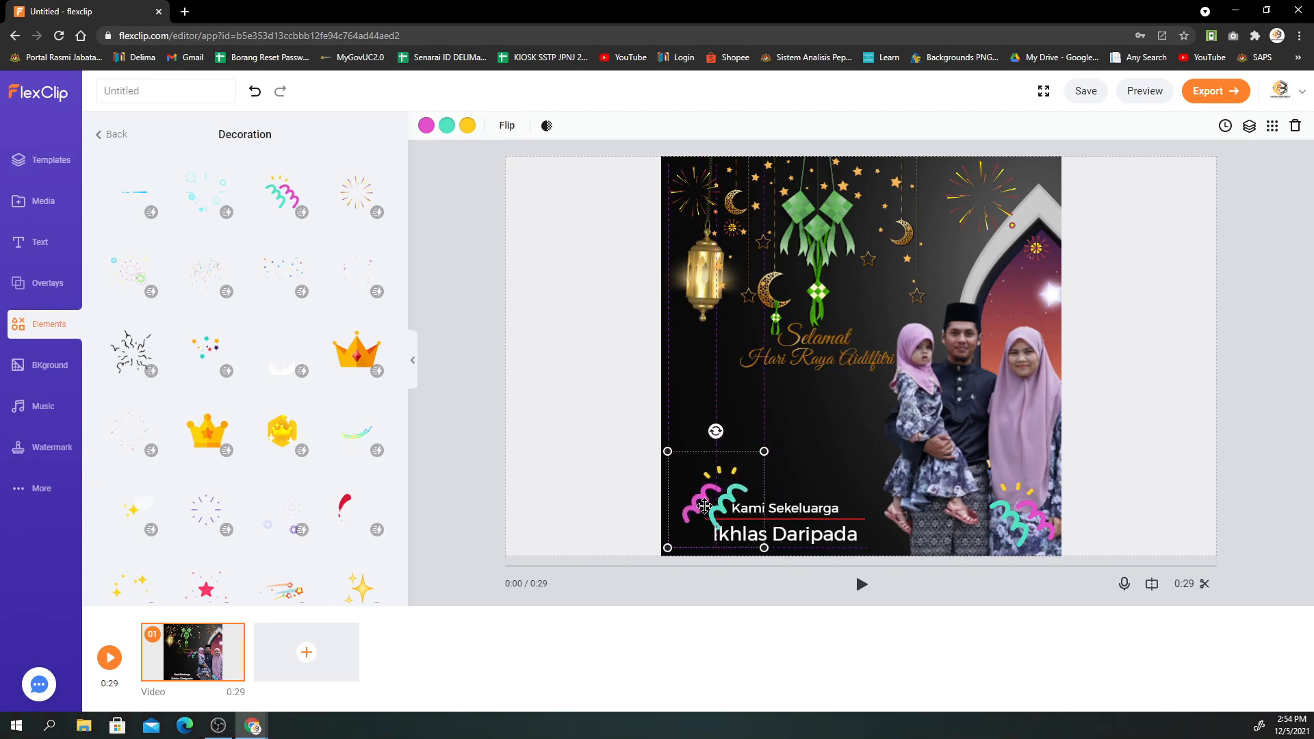
Swap the selected confetti for the animated green diagonal strokes decoration and place it just beneath the Hari Raya greeting.
scroll(322, 420, down, 6)
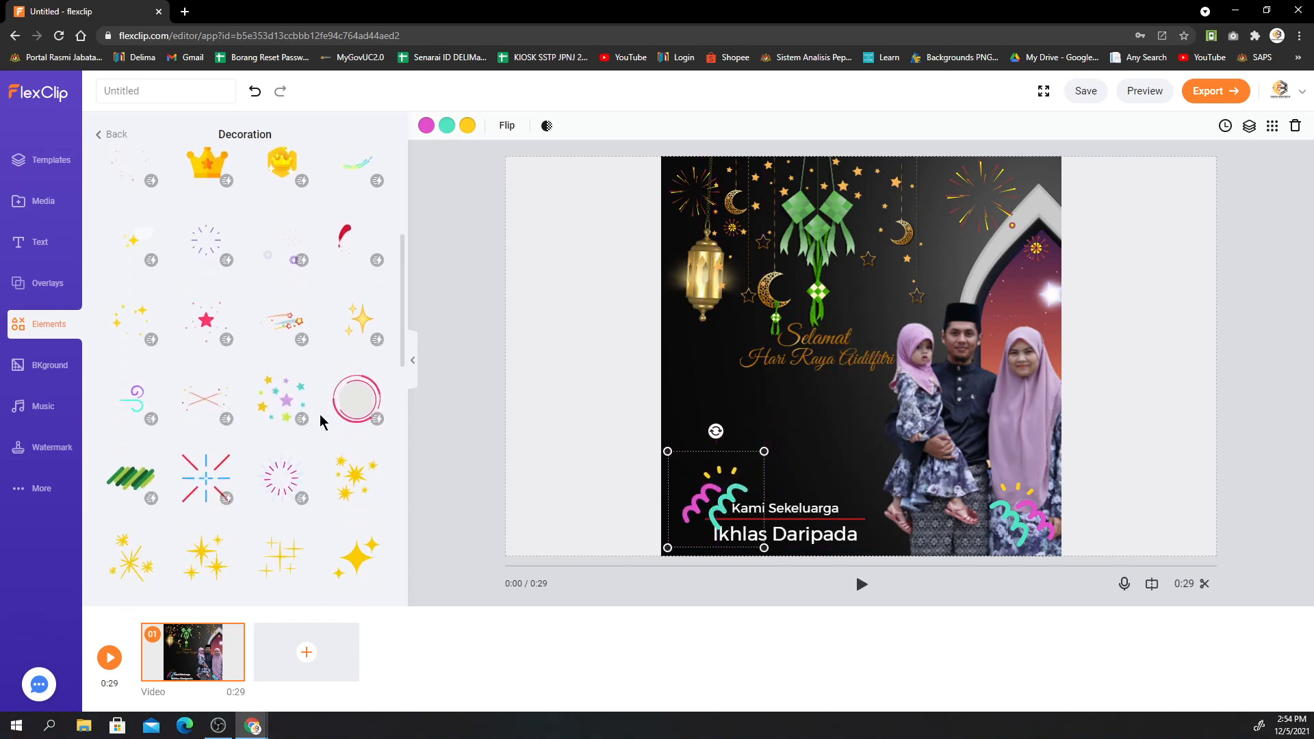
scroll(322, 420, down, 6)
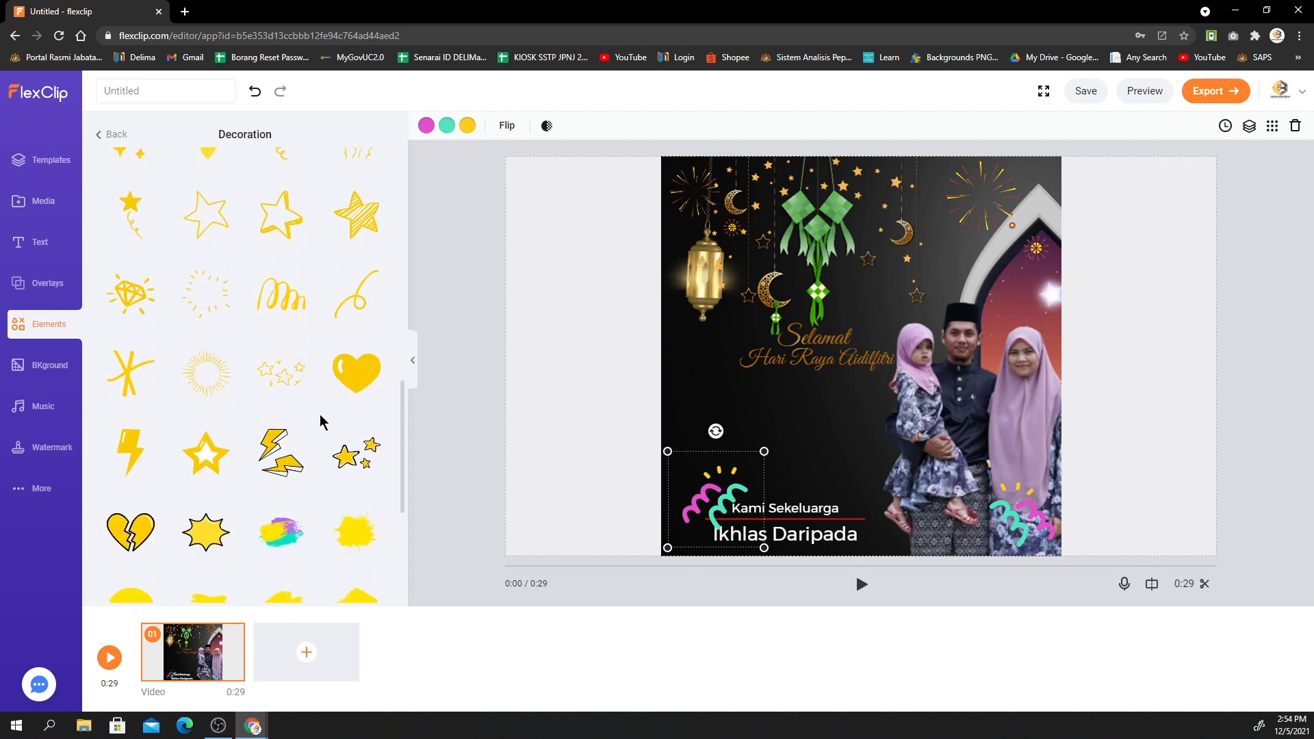
scroll(320, 421, down, 3)
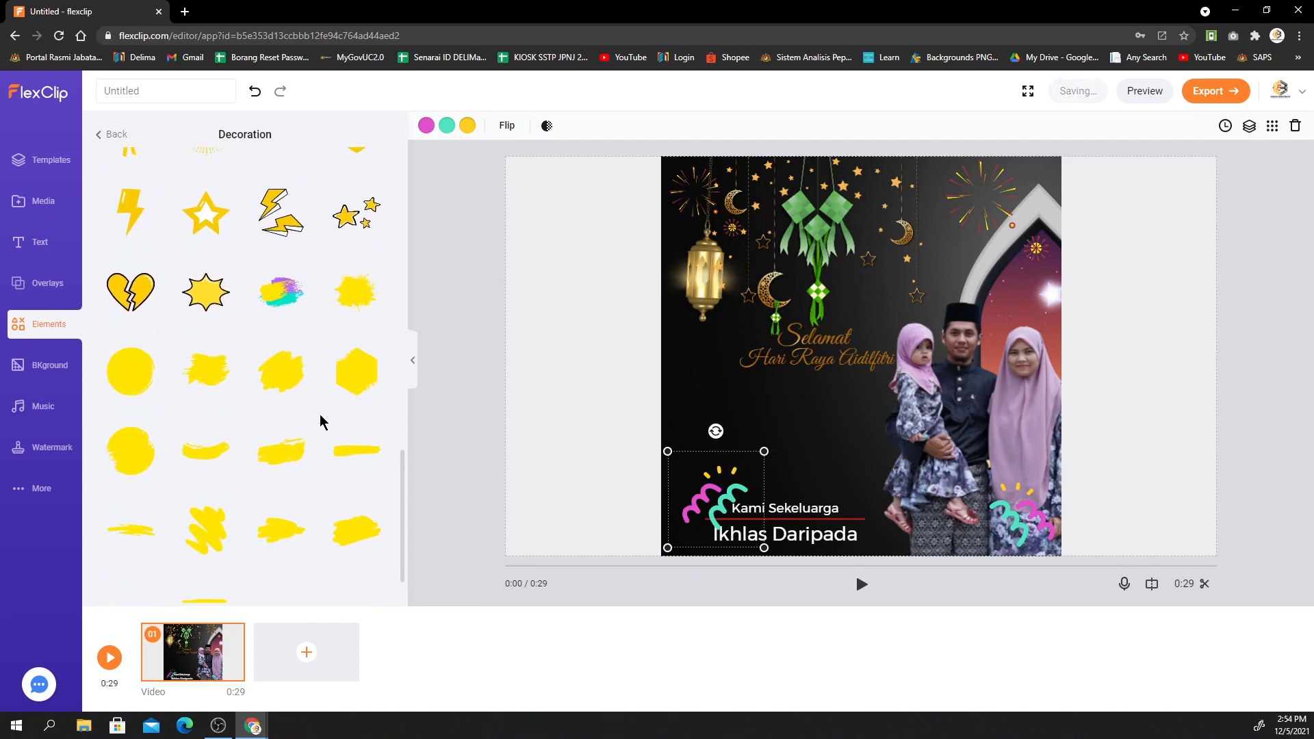
scroll(320, 420, up, 4)
scroll(320, 420, up, 8)
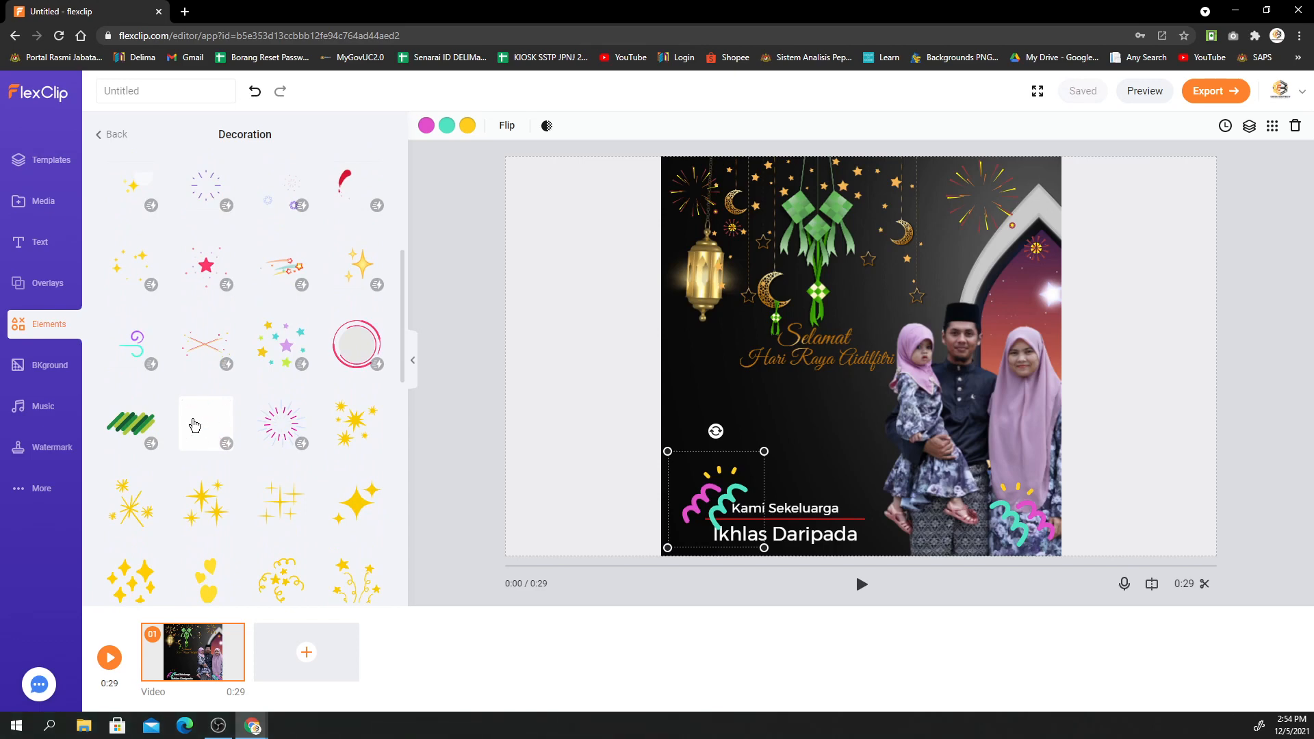
click(130, 422)
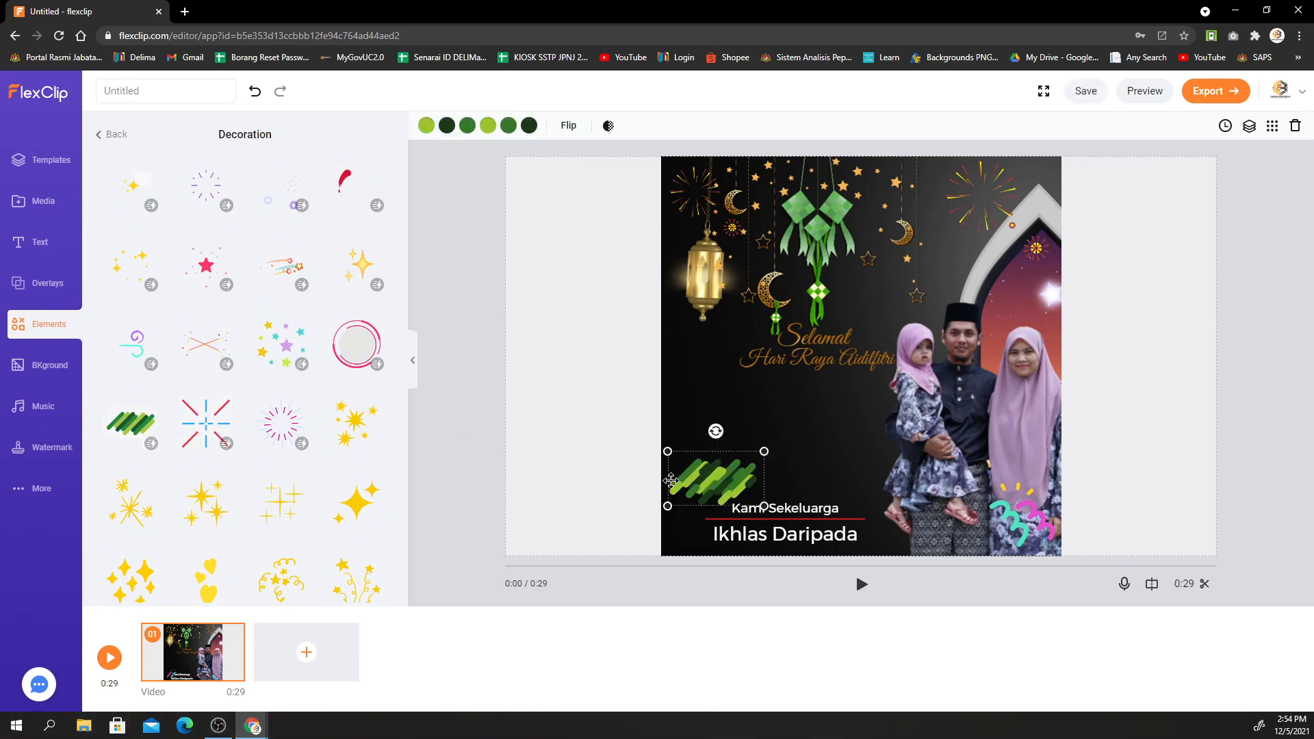
drag(709, 485, 821, 404)
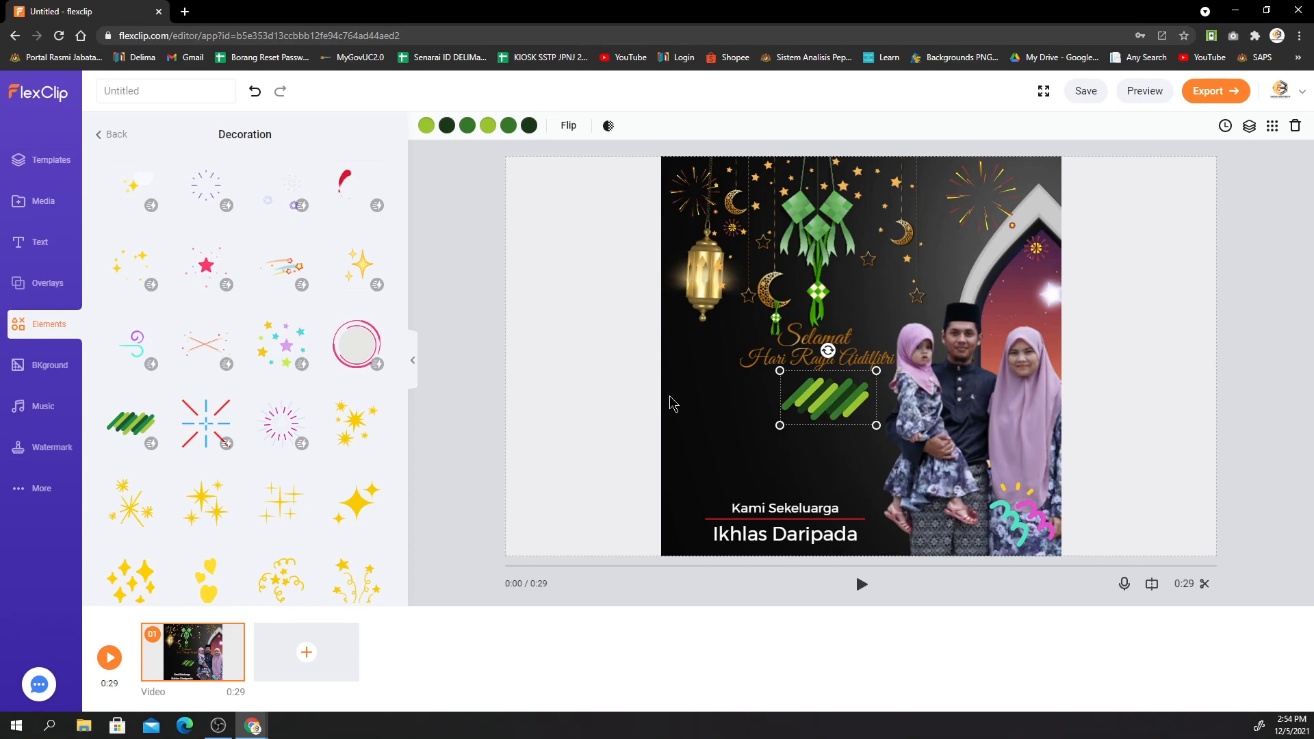
click(627, 392)
Add a horizontally flipped curly confetti streamer in the frame's lower-left corner, and enlarge the green diagonal strokes beneath the greeting.
scroll(363, 260, up, 5)
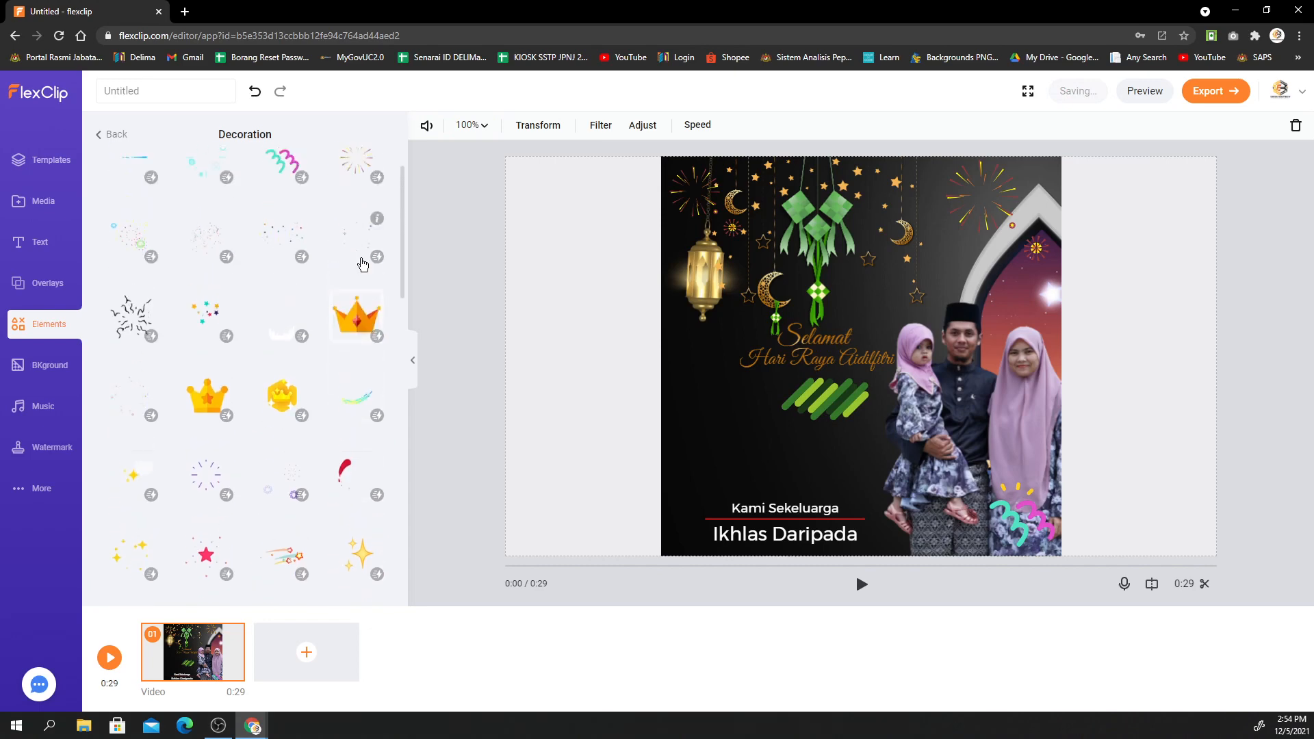
click(282, 193)
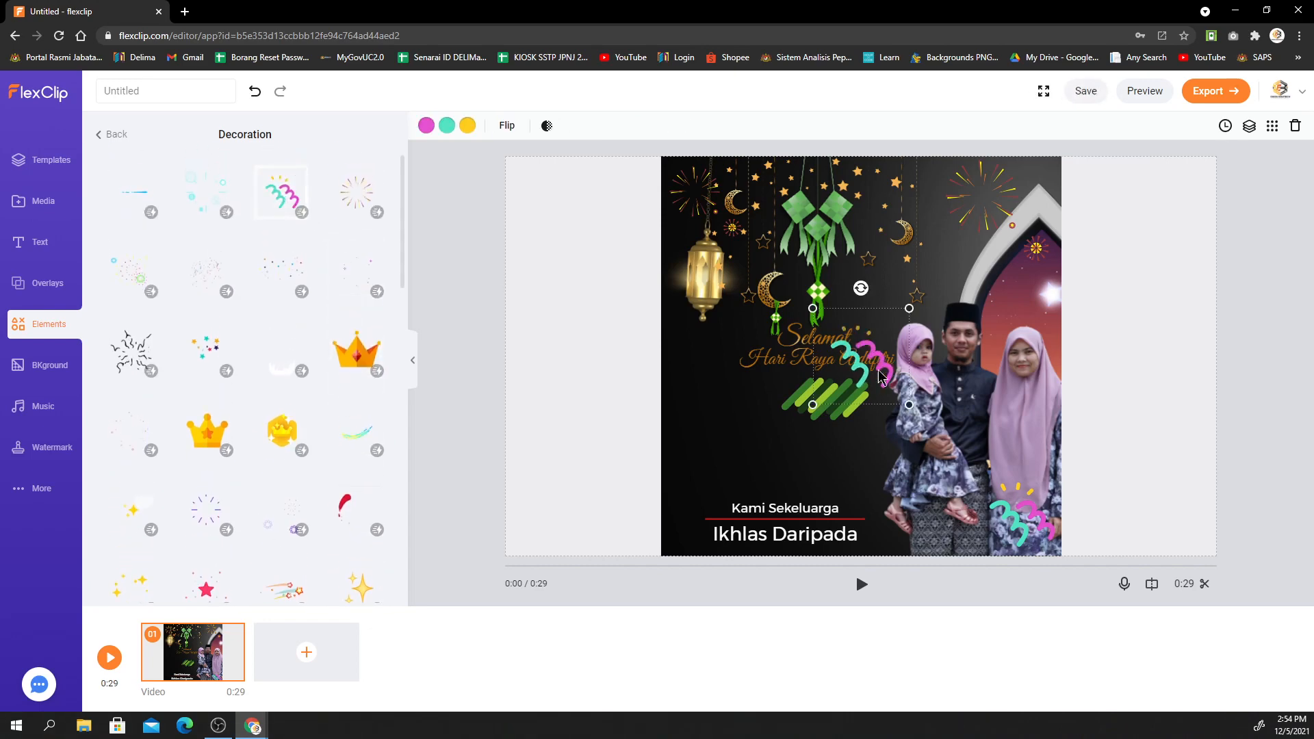
drag(855, 386, 754, 470)
click(507, 126)
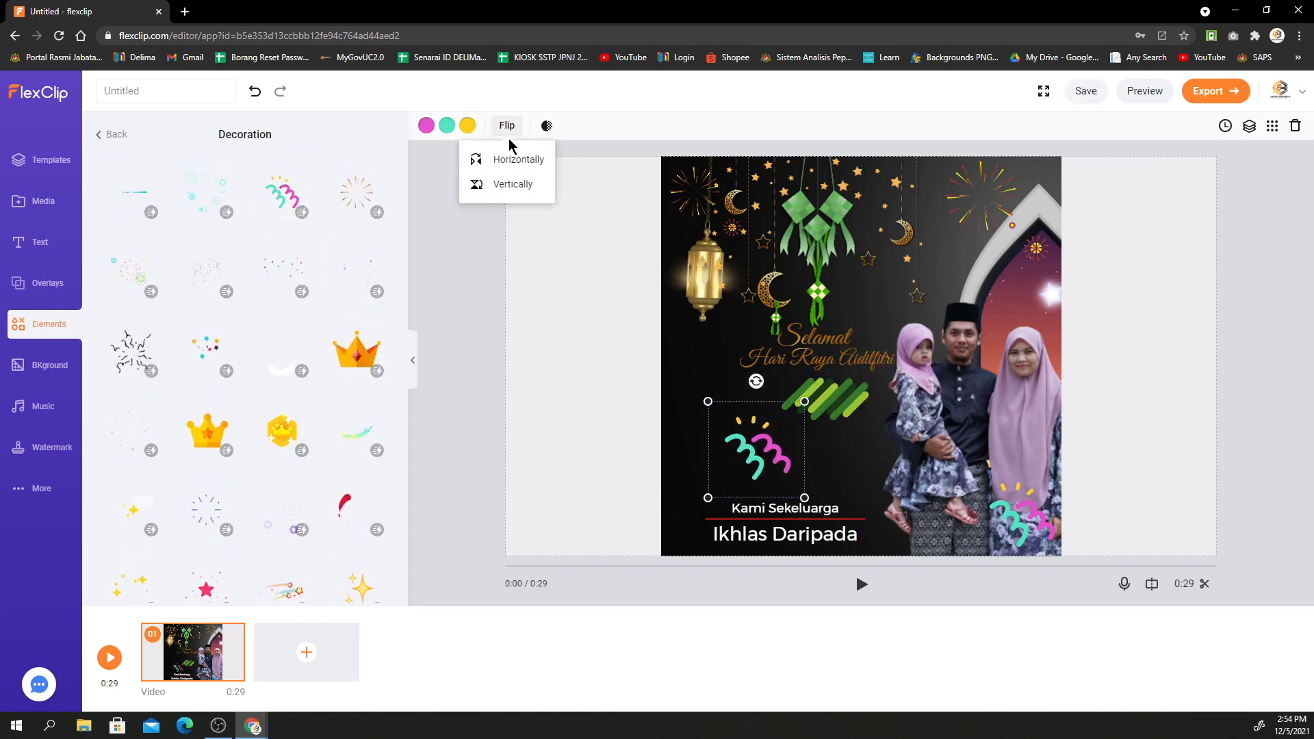
click(515, 160)
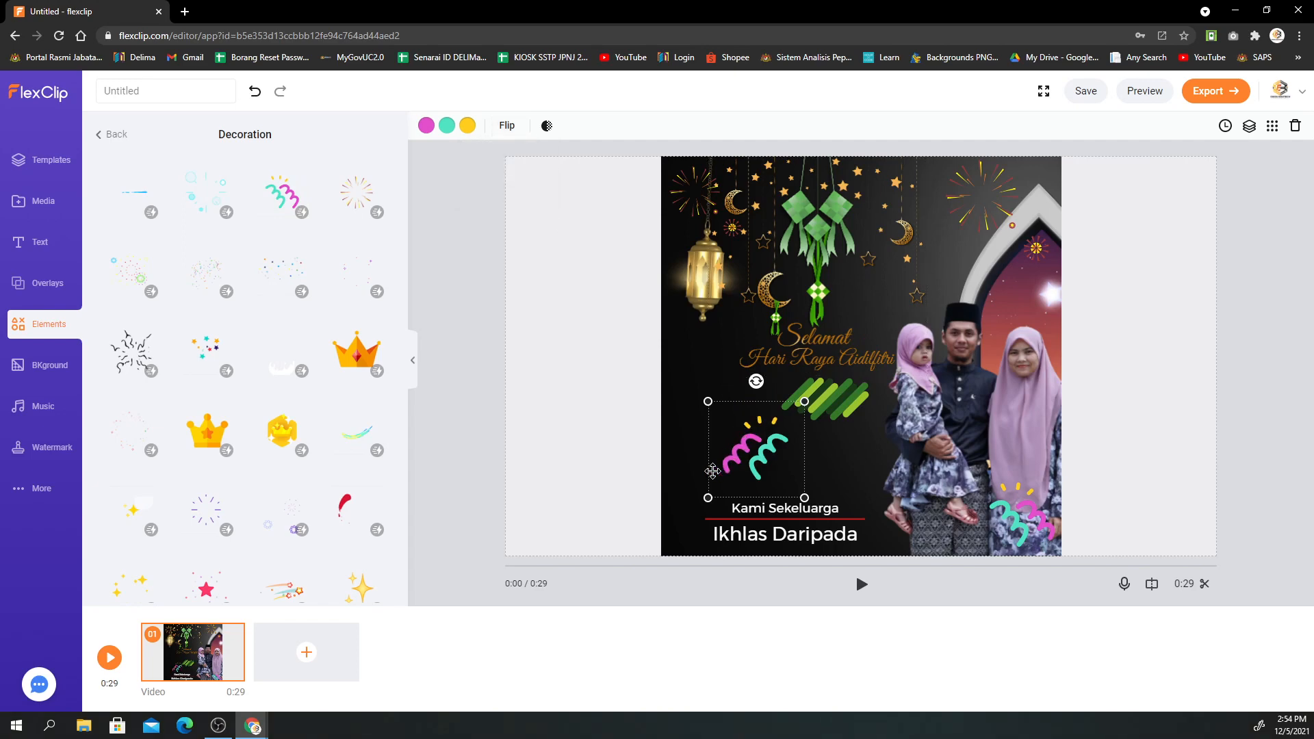
drag(735, 458, 688, 506)
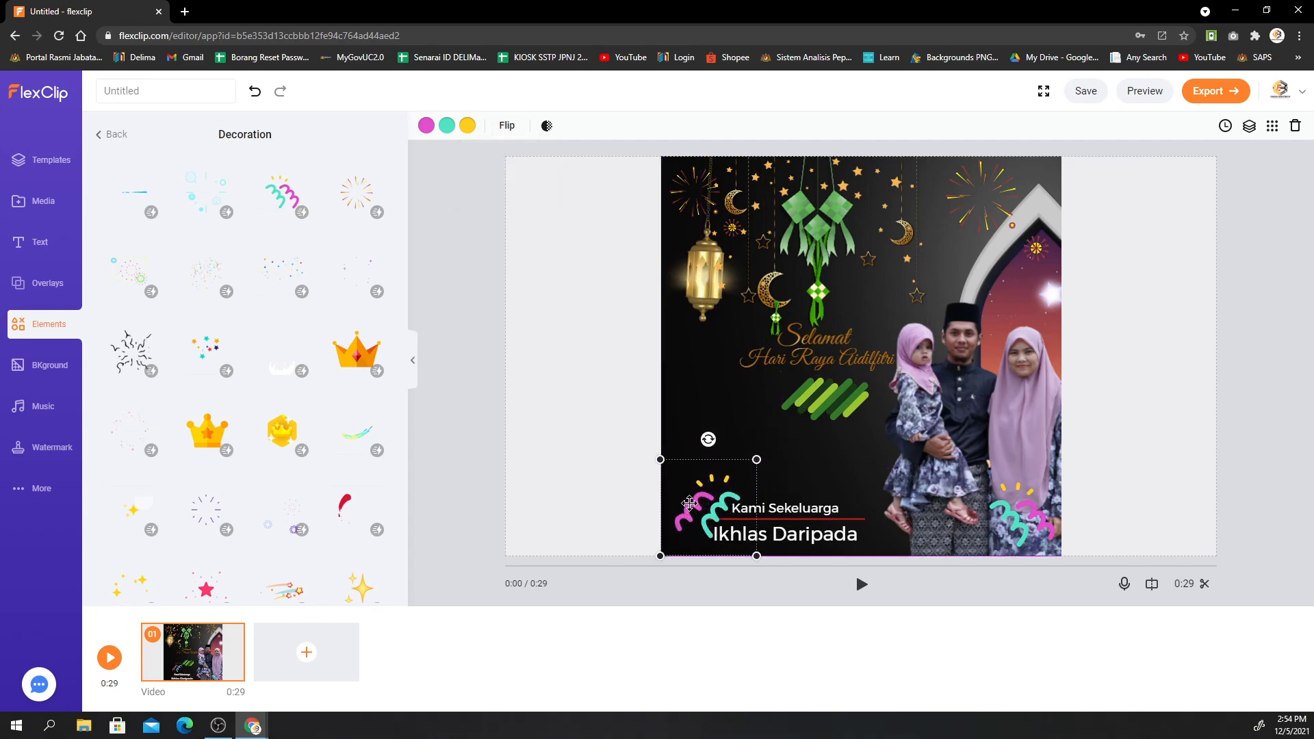
drag(821, 398, 726, 382)
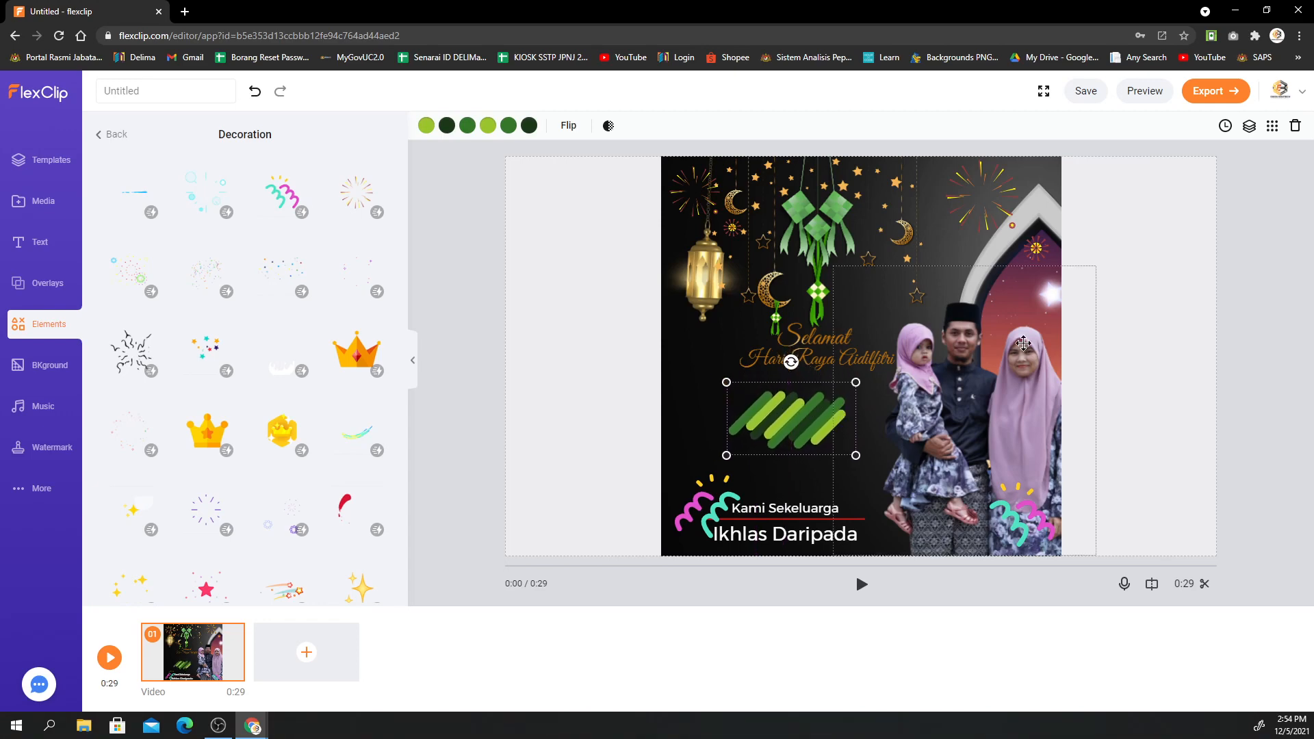
Name the project "EKad Raya 2021a" and preview the video before returning to editing.
click(1121, 295)
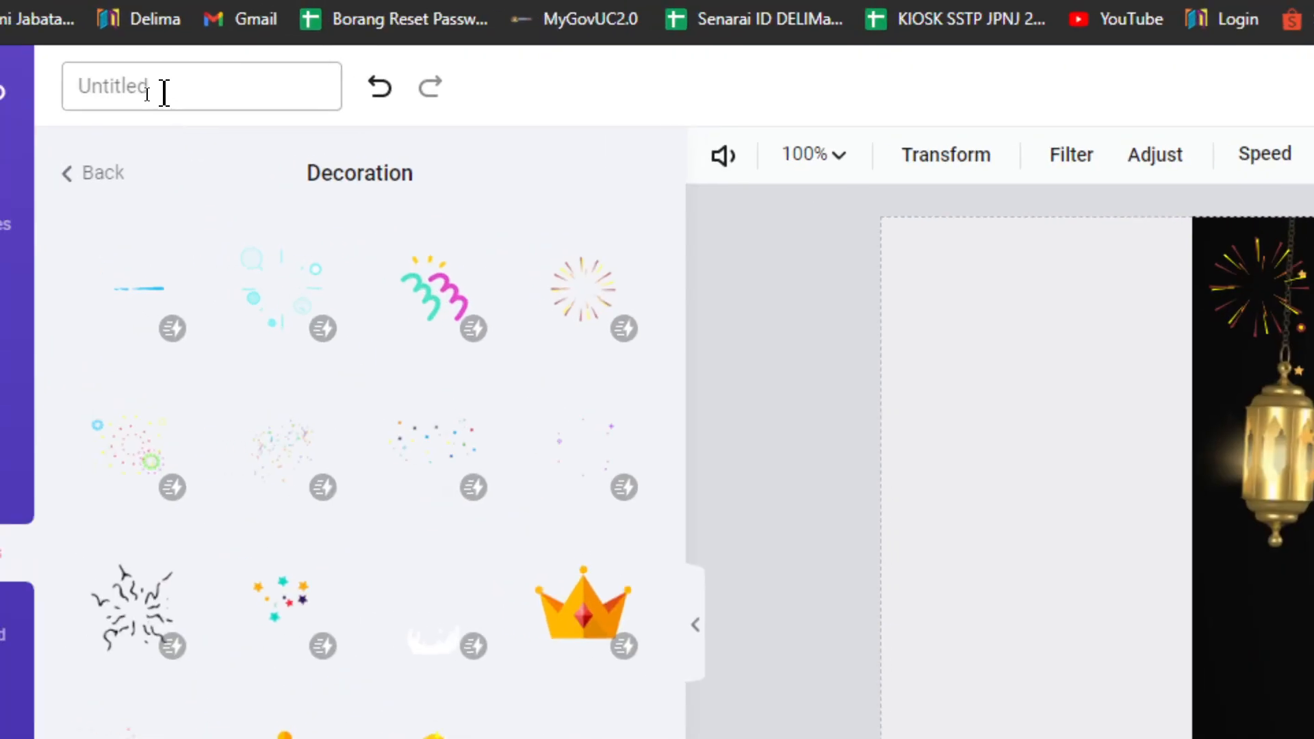
click(147, 94)
text(E)
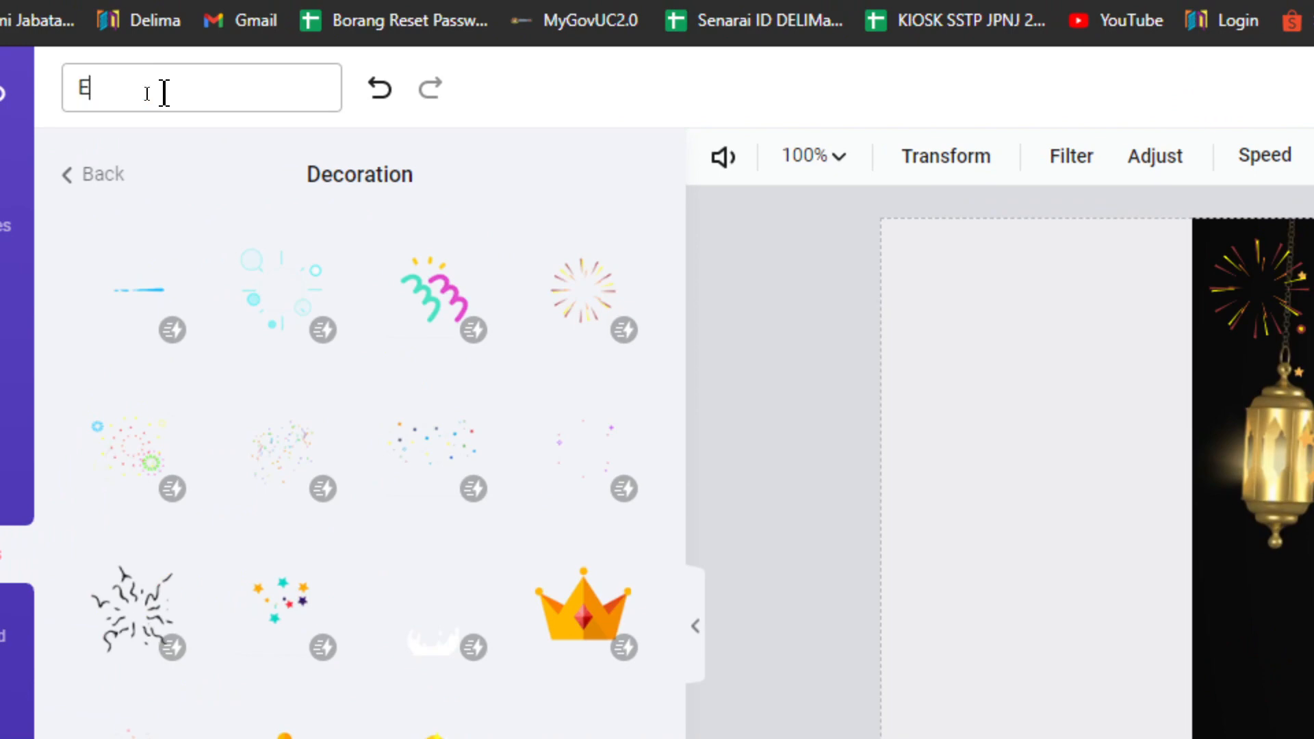
text(Kad )
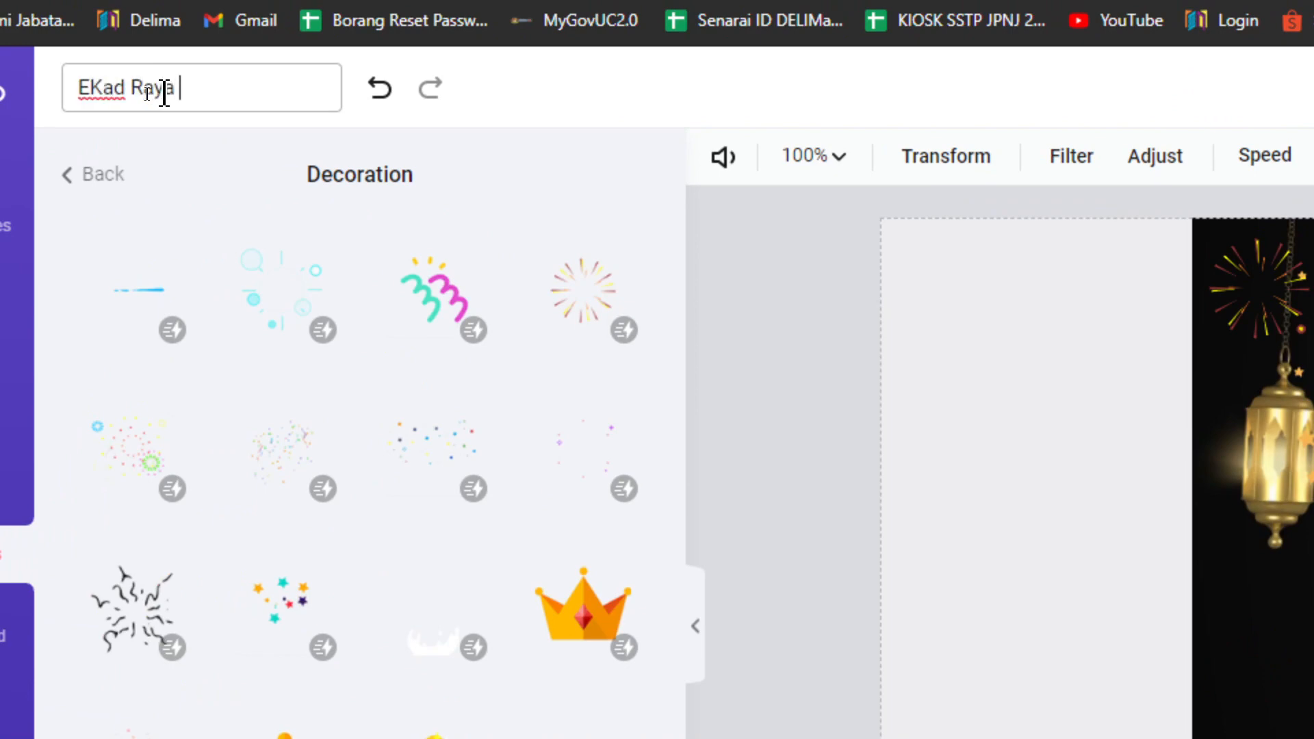
text(Raya 2021a)
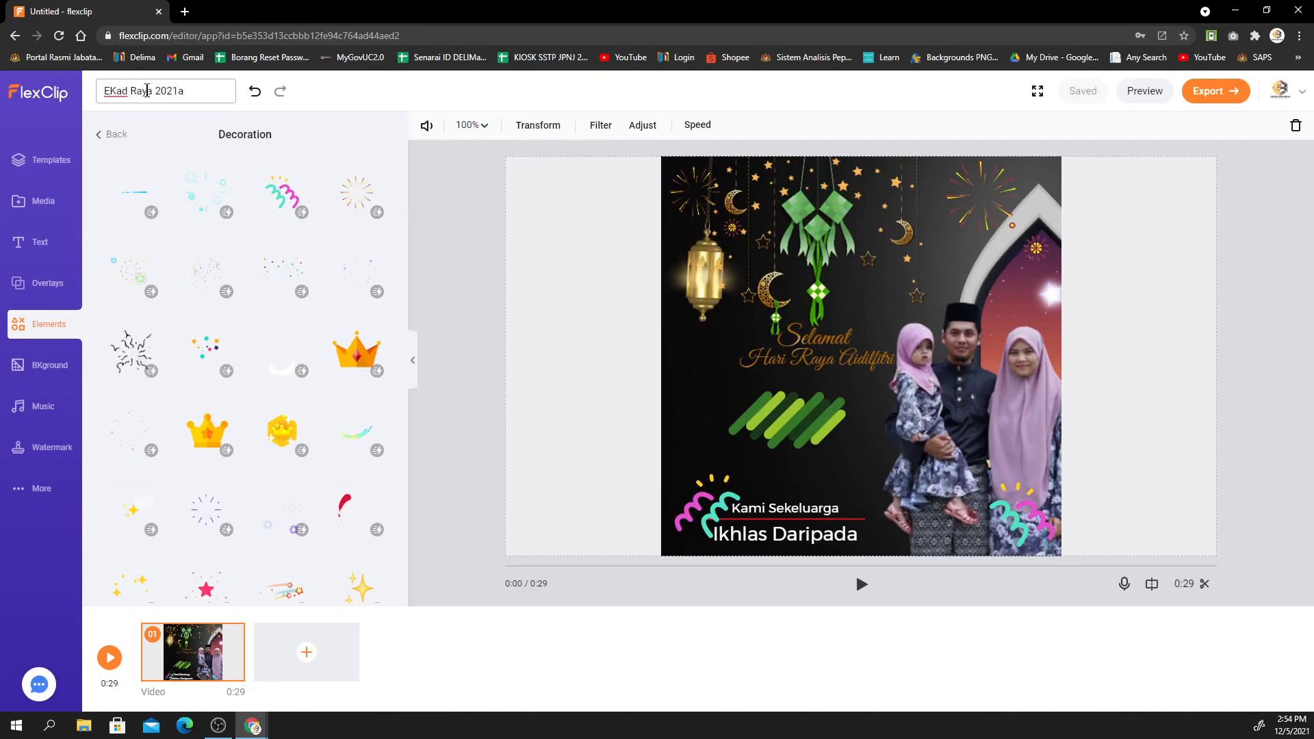
click(618, 434)
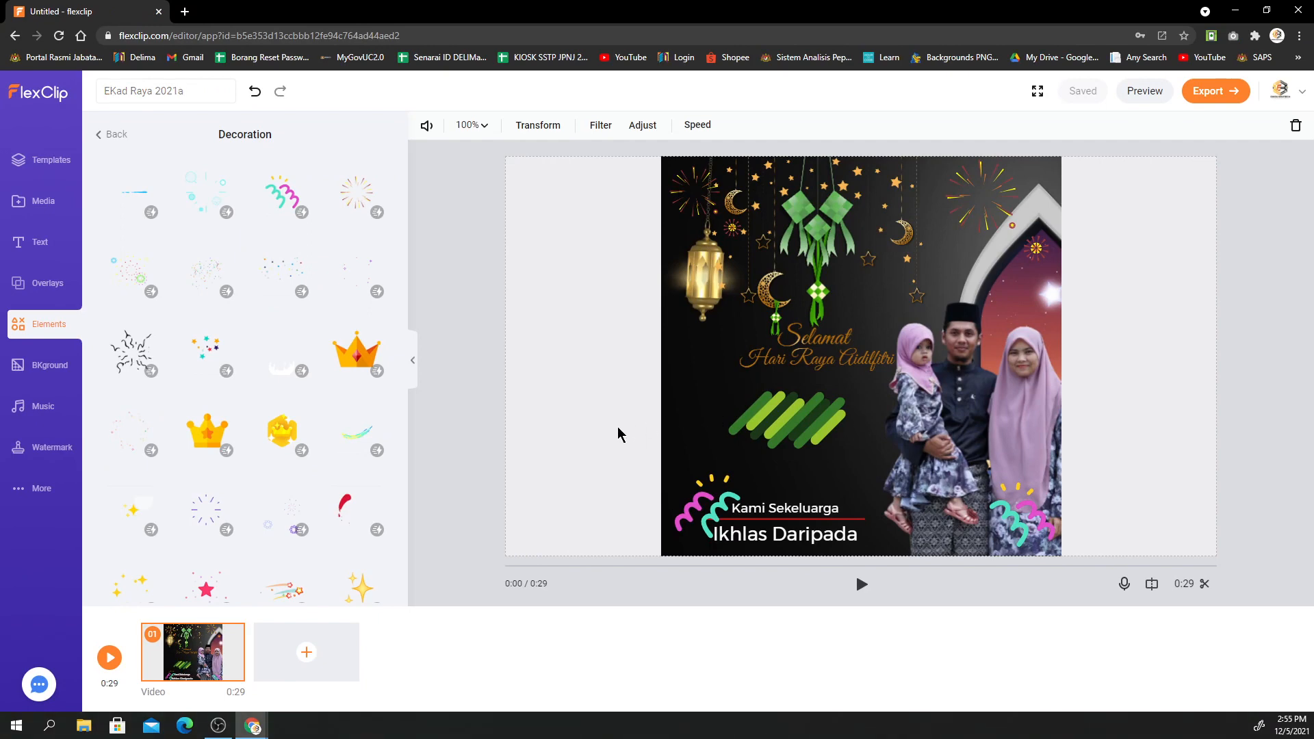
click(118, 660)
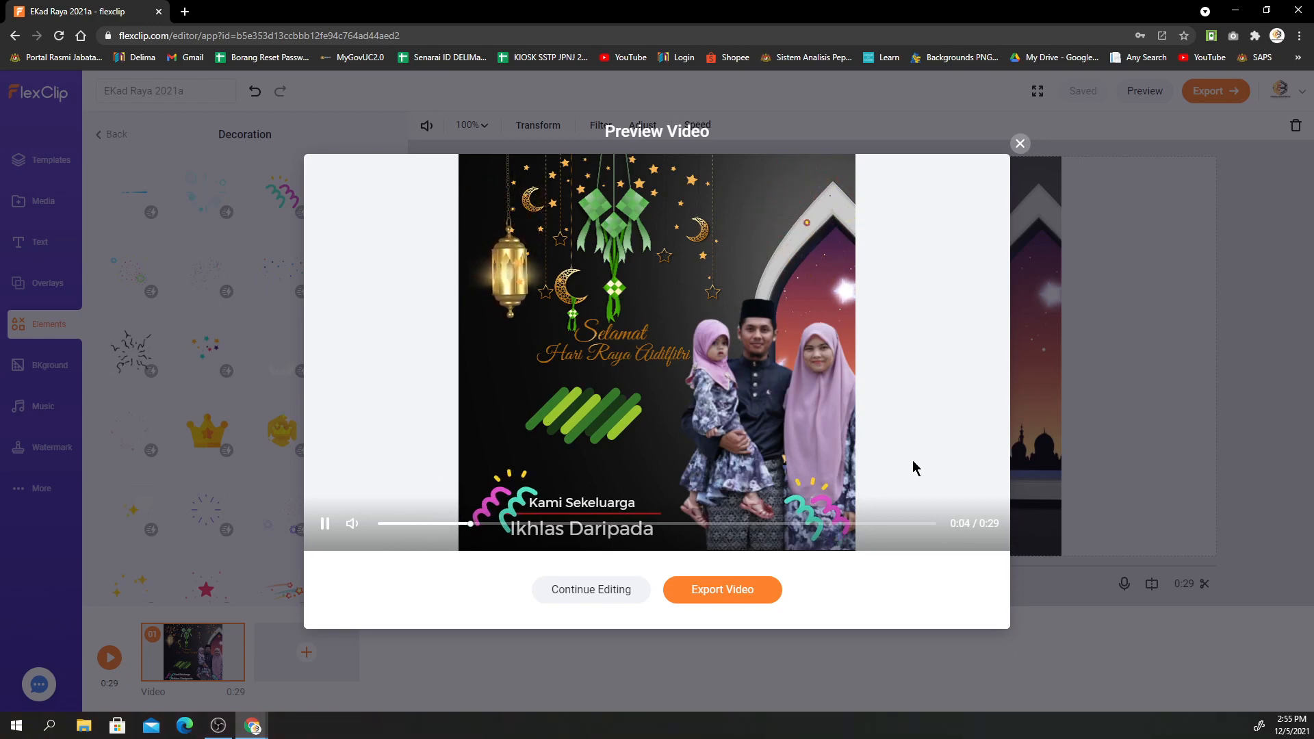
click(625, 593)
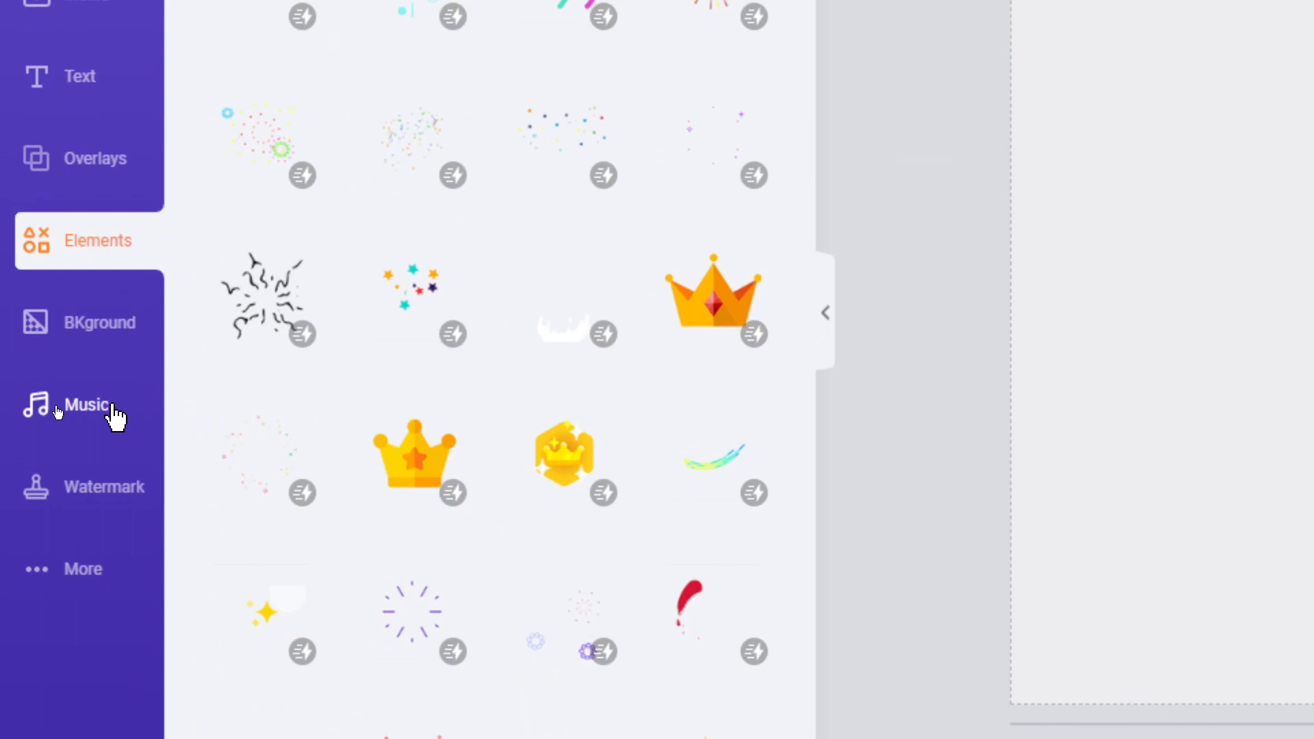
Search the stock music library for "arabic" tracks.
click(58, 412)
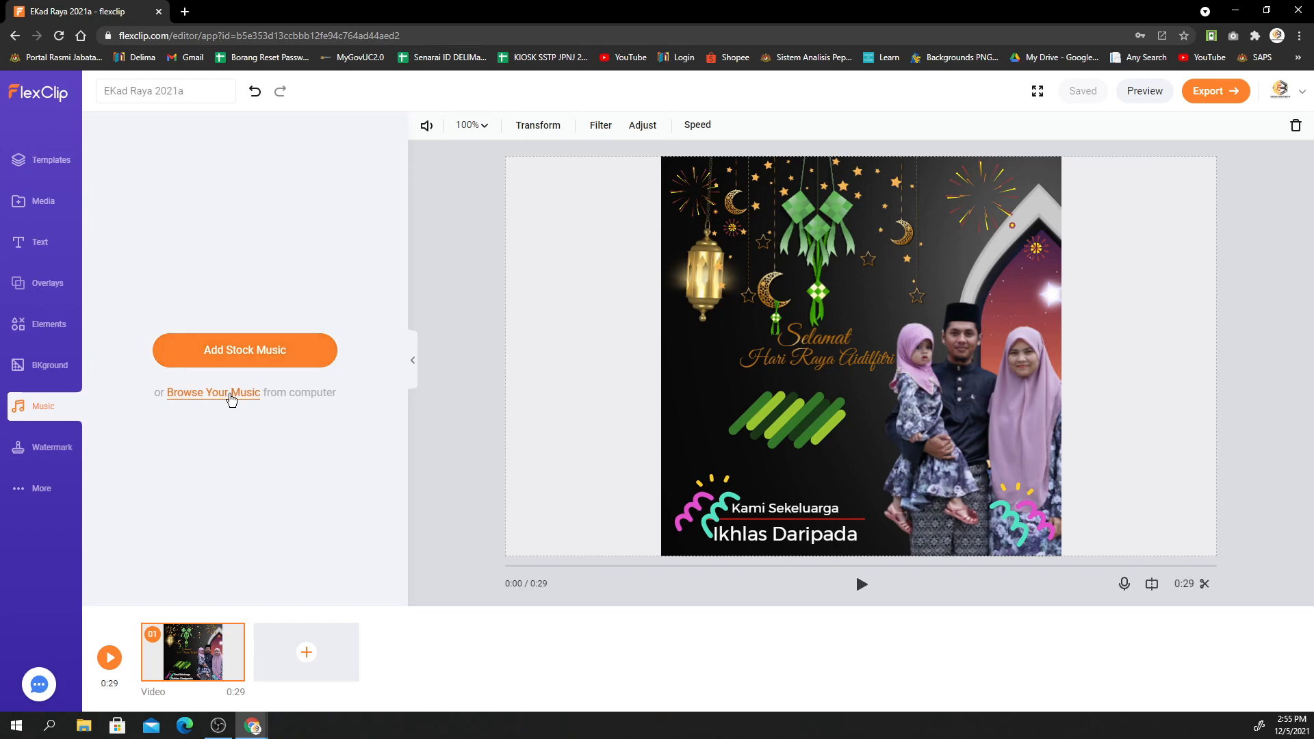
click(230, 394)
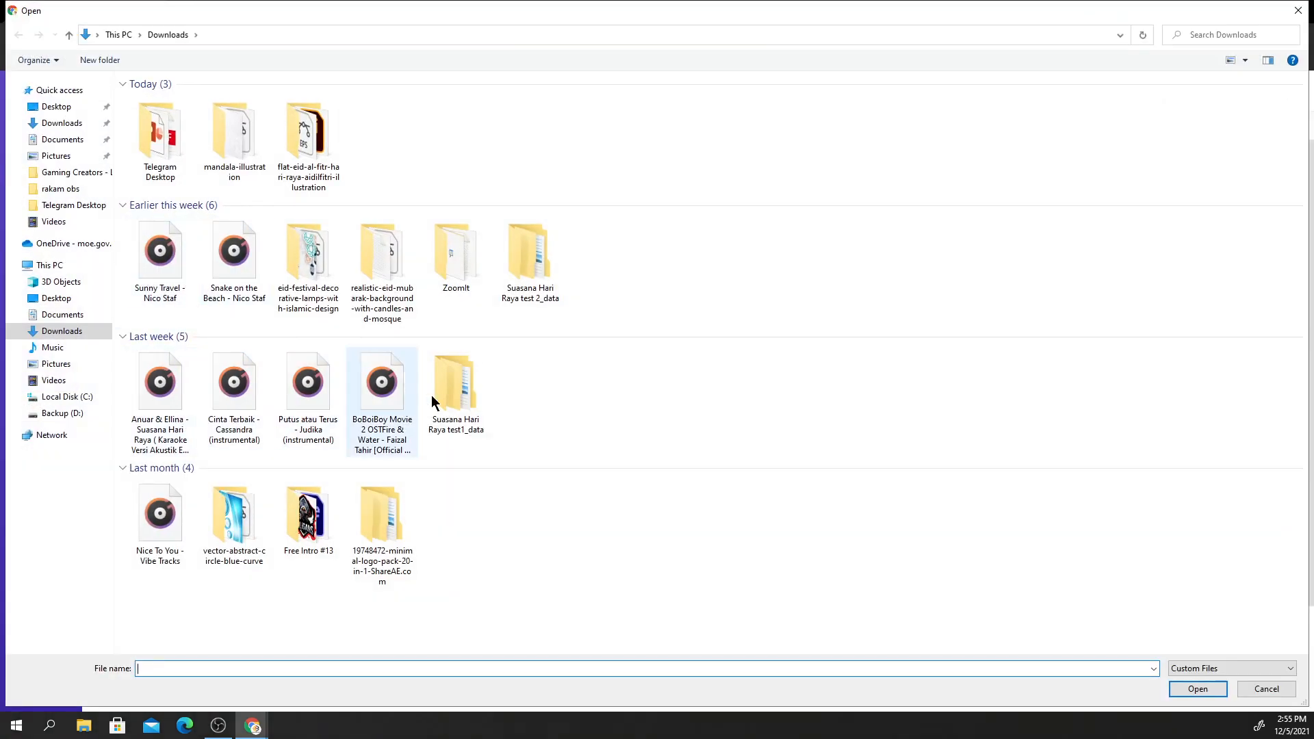
click(1297, 10)
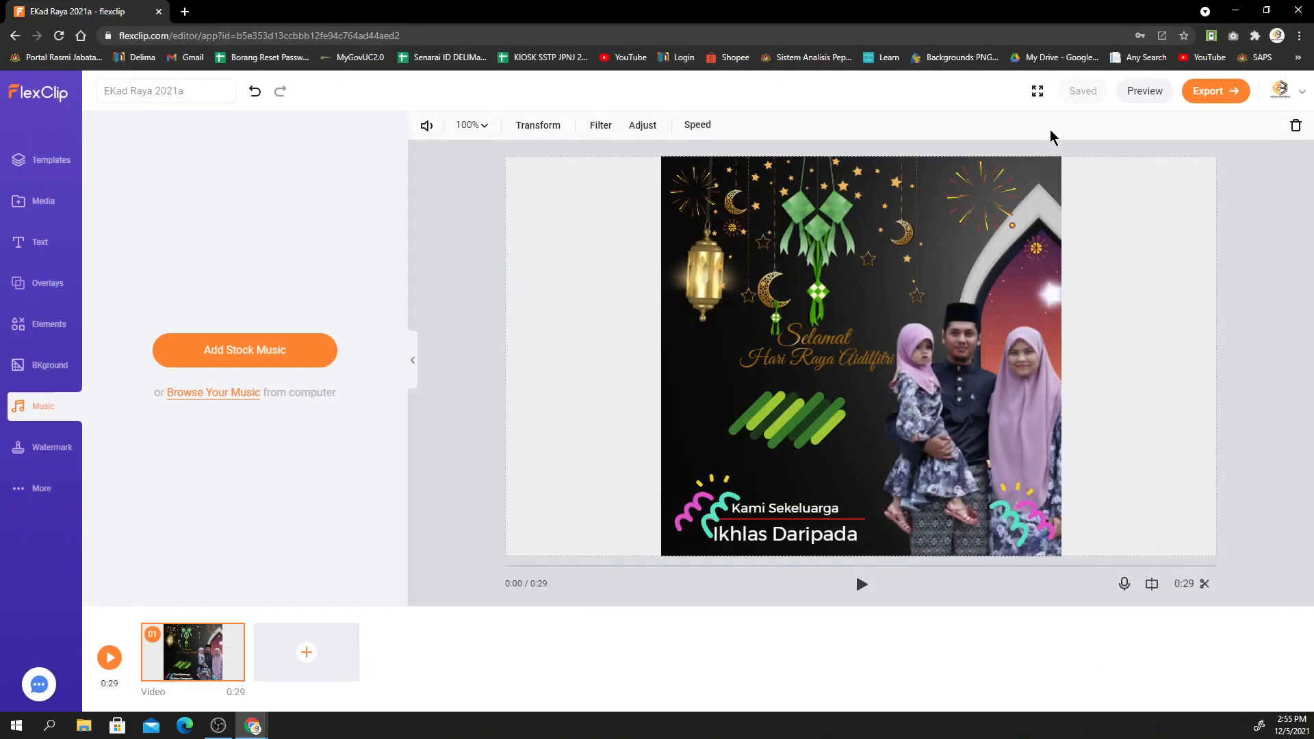
click(279, 367)
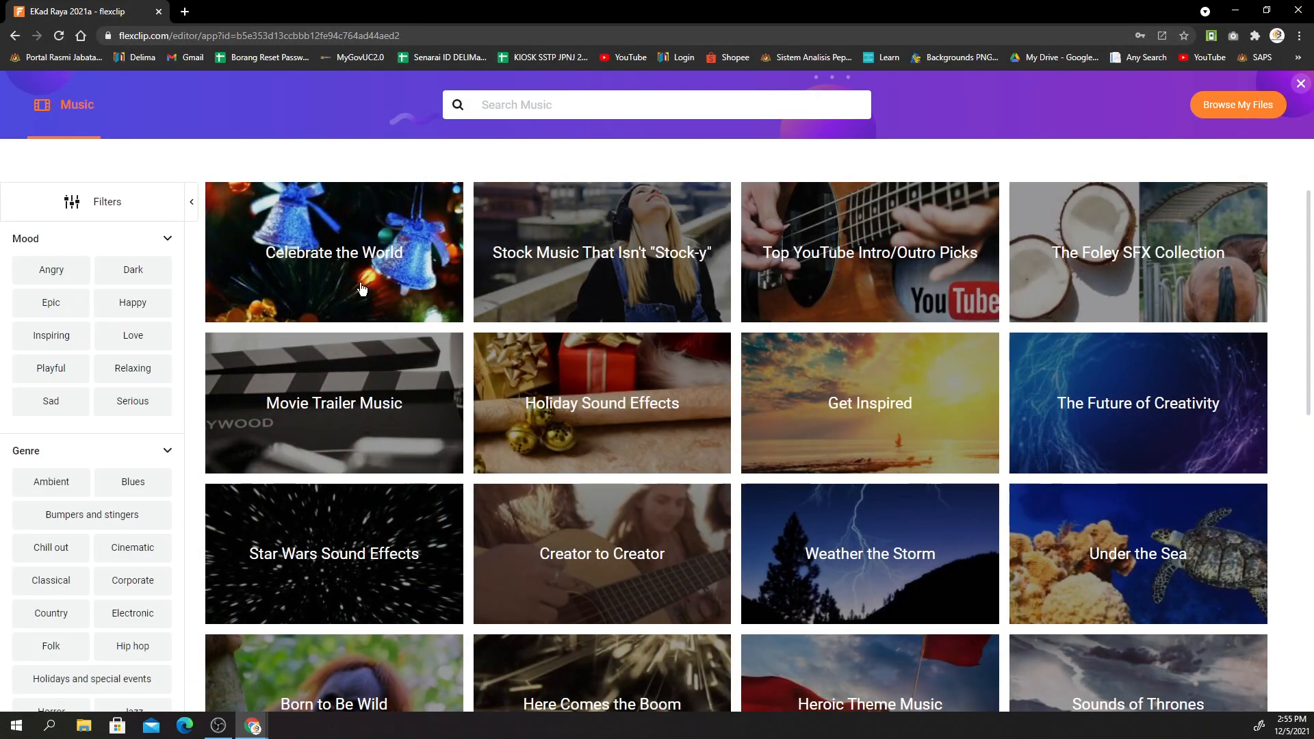
click(506, 106)
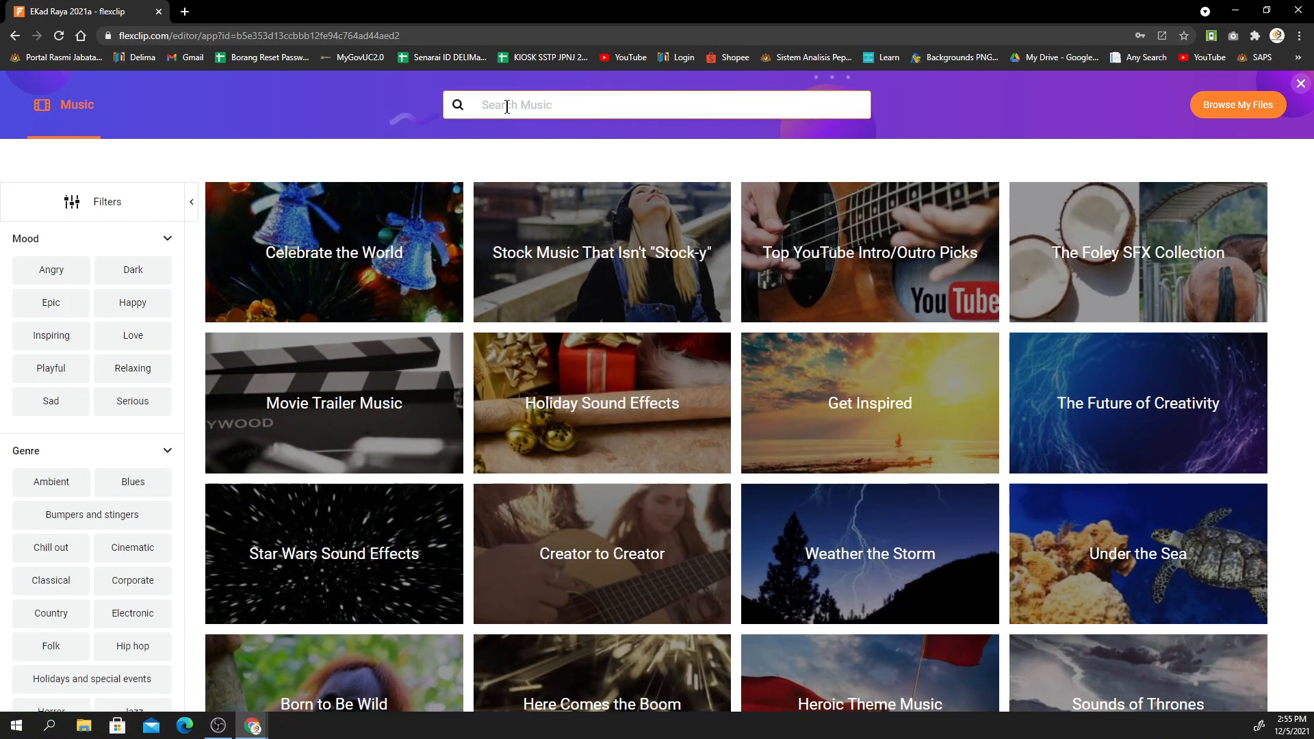
text(arab)
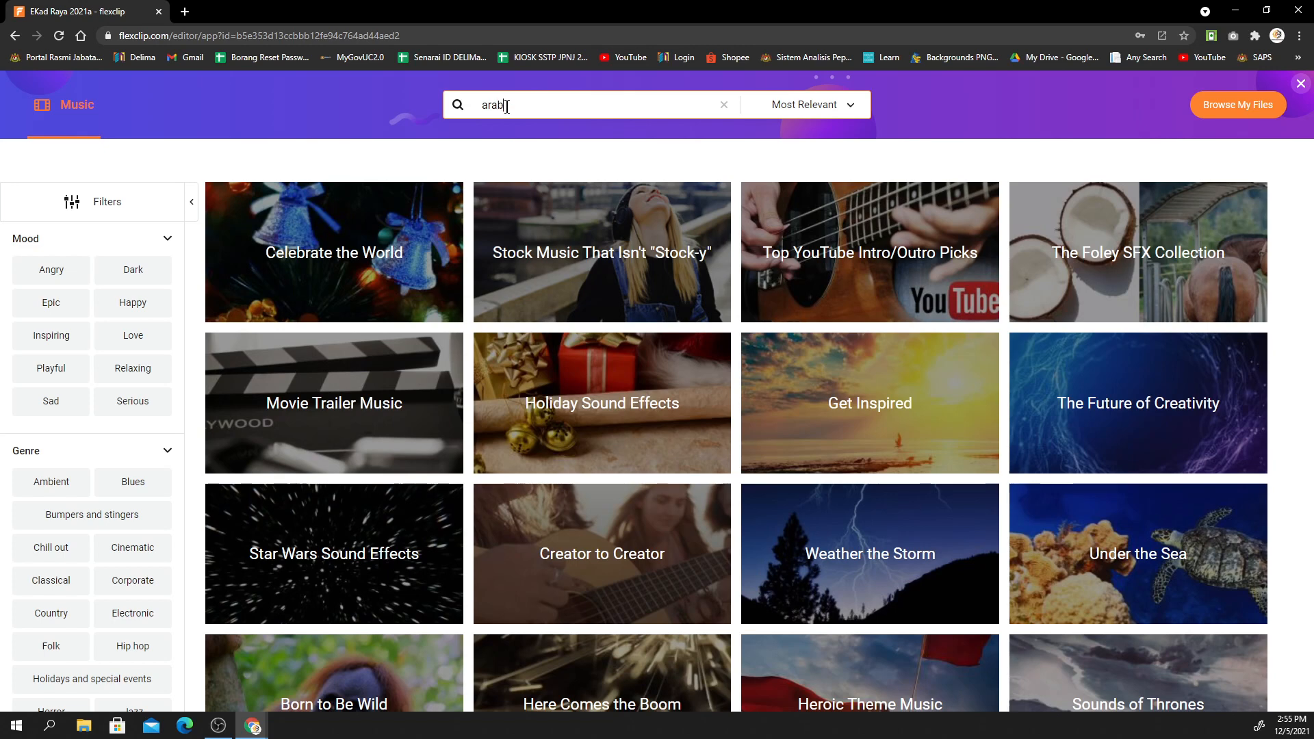
text(ic)
key(Return)
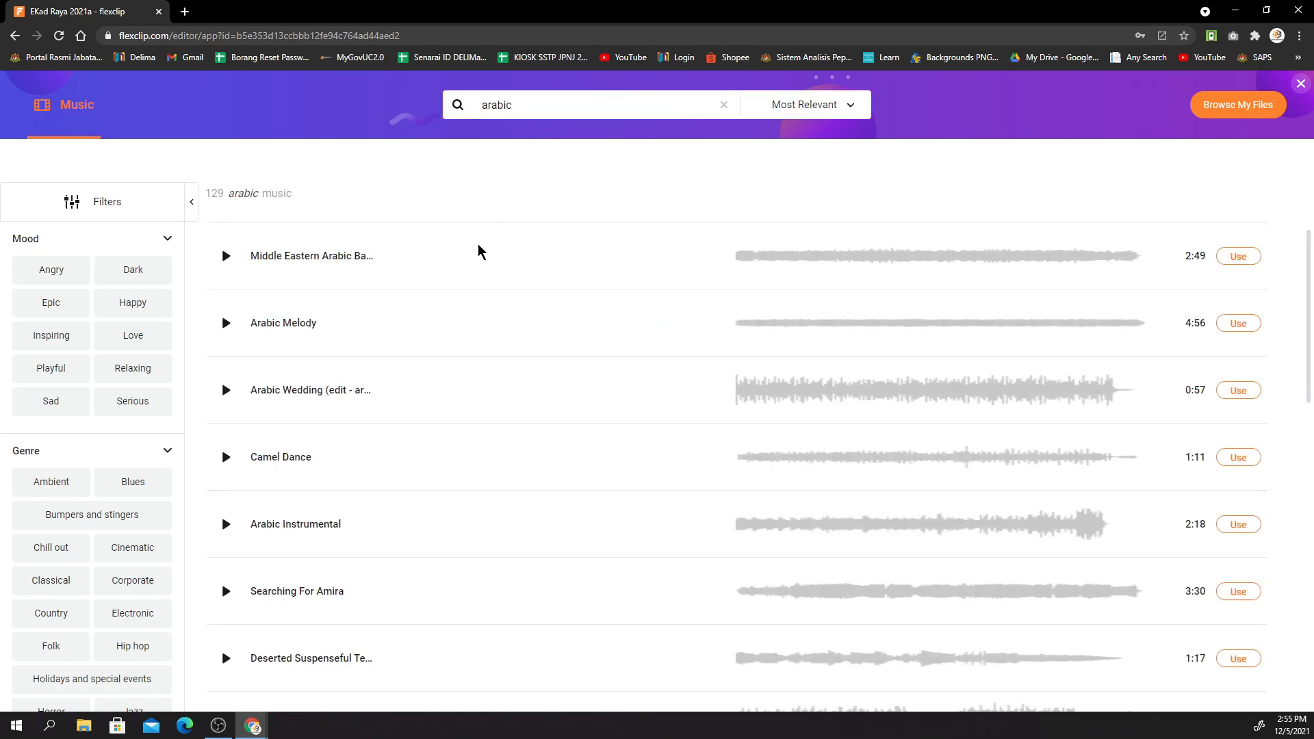
Listen to samples of the Middle Eastern Arabic background track and Camel Dance.
click(227, 258)
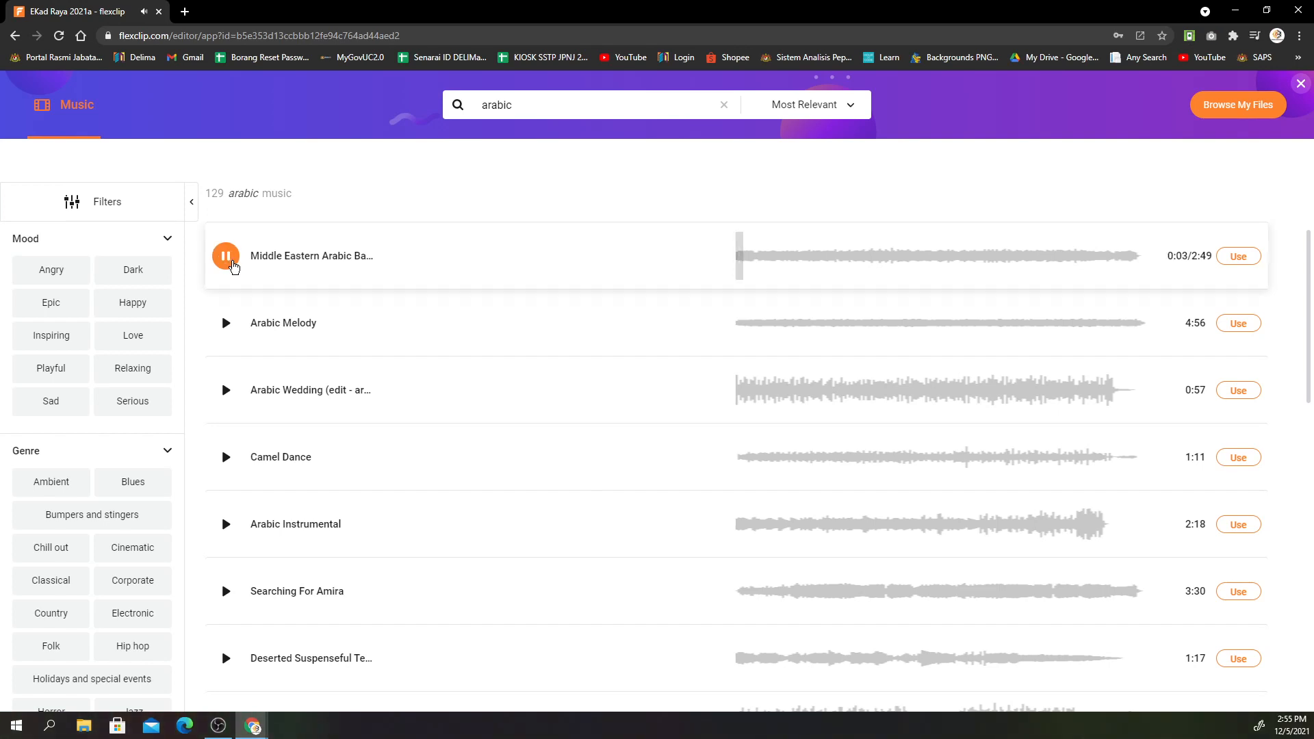
click(234, 468)
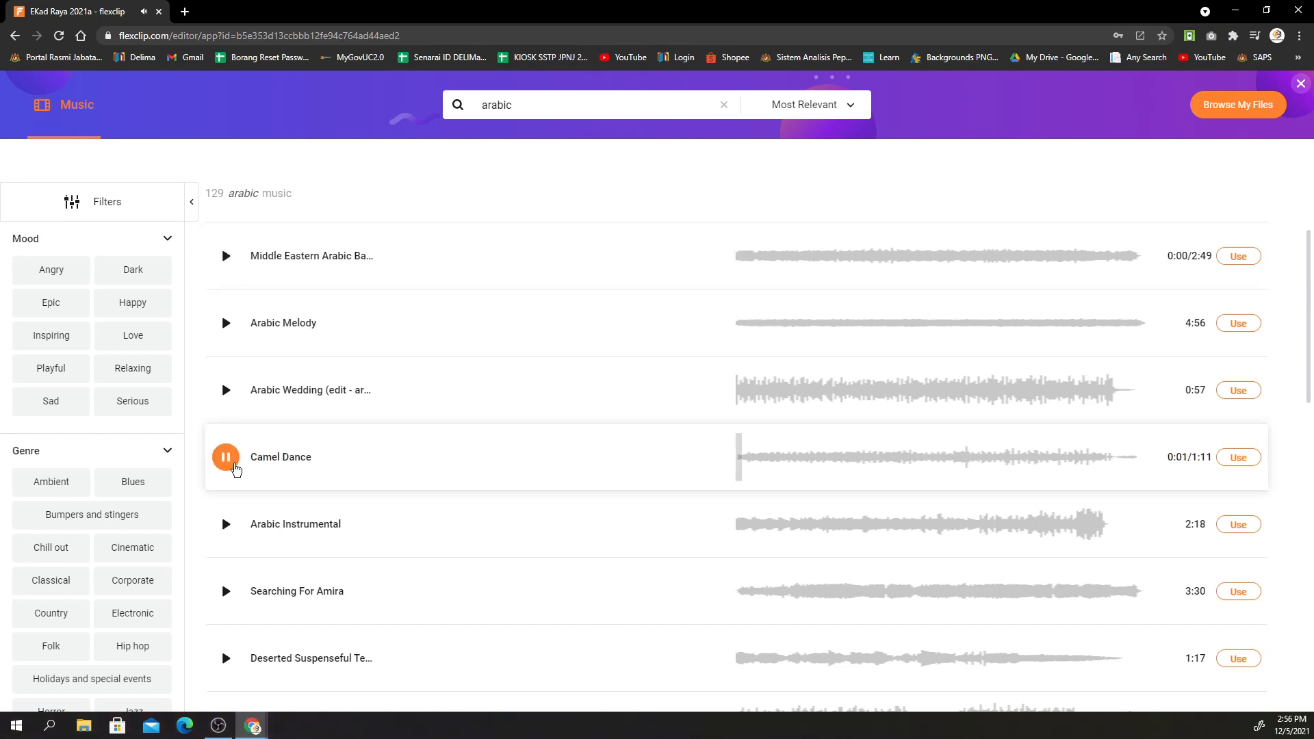
click(235, 466)
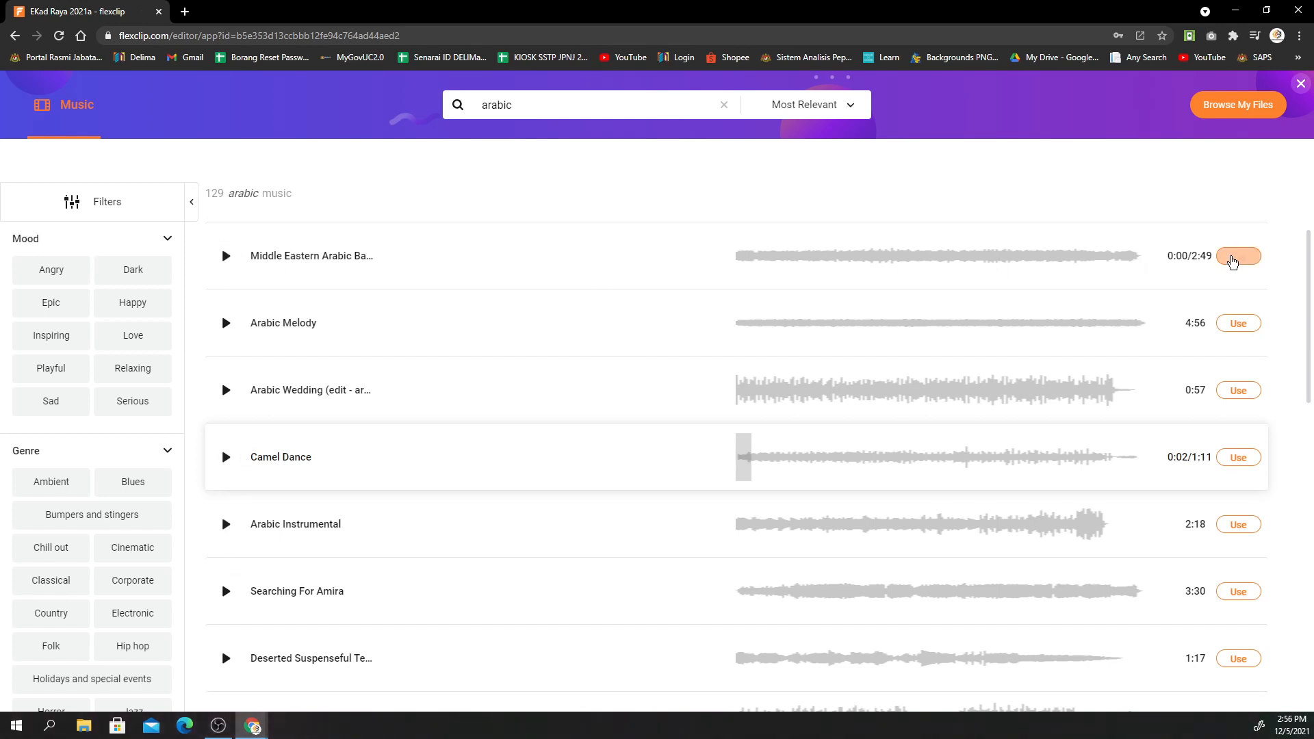
Use the Middle Eastern Arabic background track as the video's music, with volume 50 and a 2.5 s fade-in.
click(1237, 256)
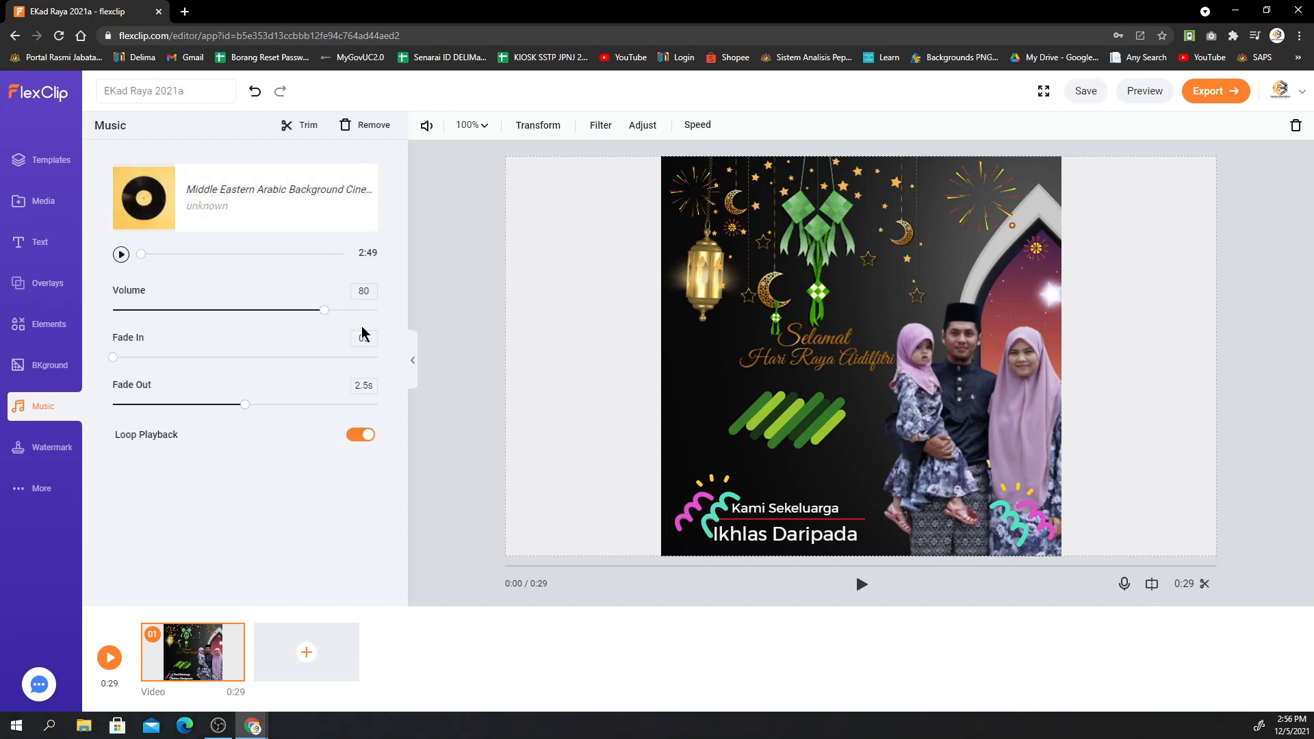
drag(325, 310, 261, 318)
drag(117, 363, 236, 365)
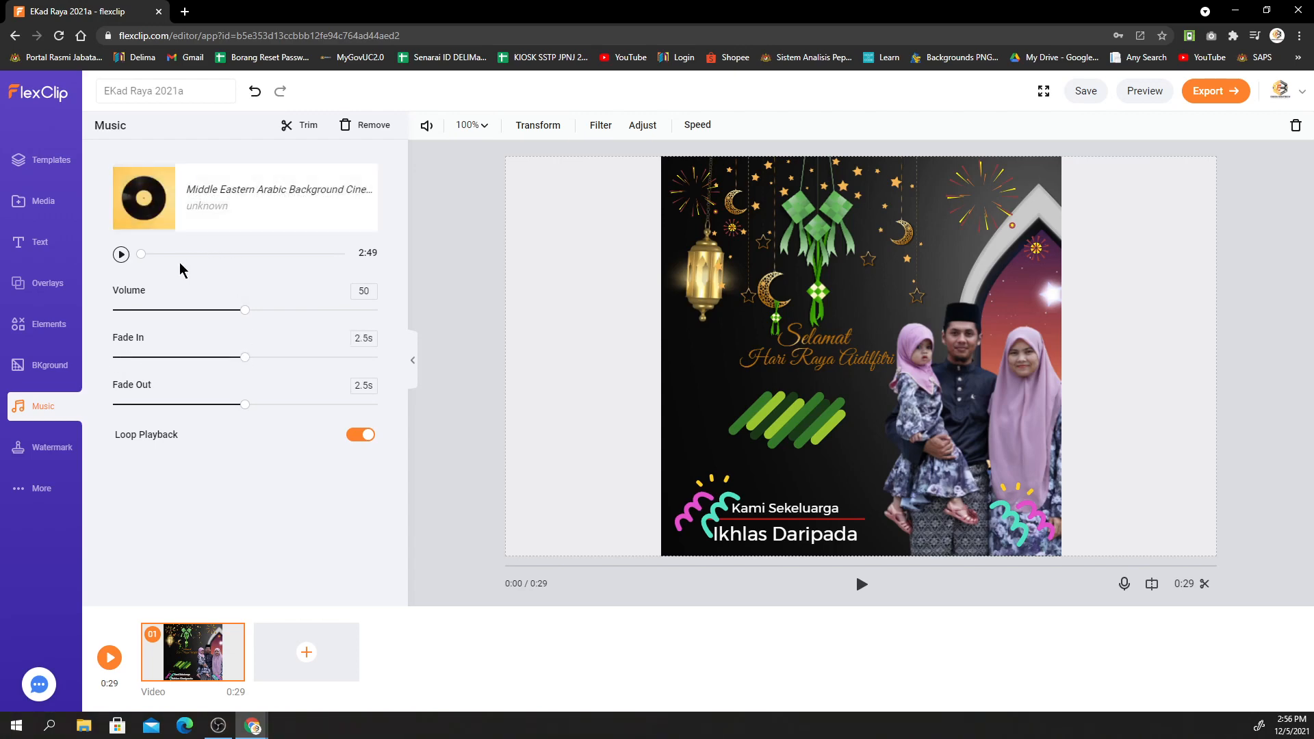
Preview the video with its music, skipping ahead to the ending, and look at the music trimming view.
click(110, 658)
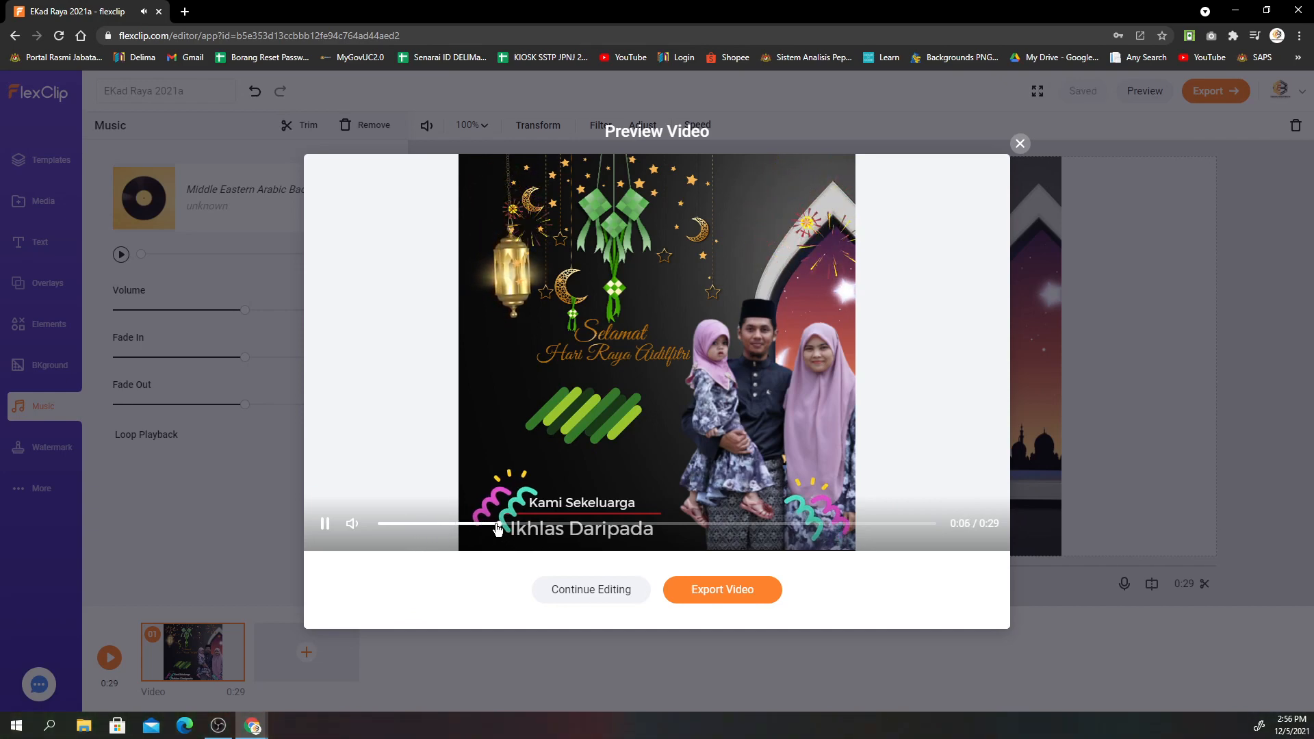
drag(426, 532, 893, 537)
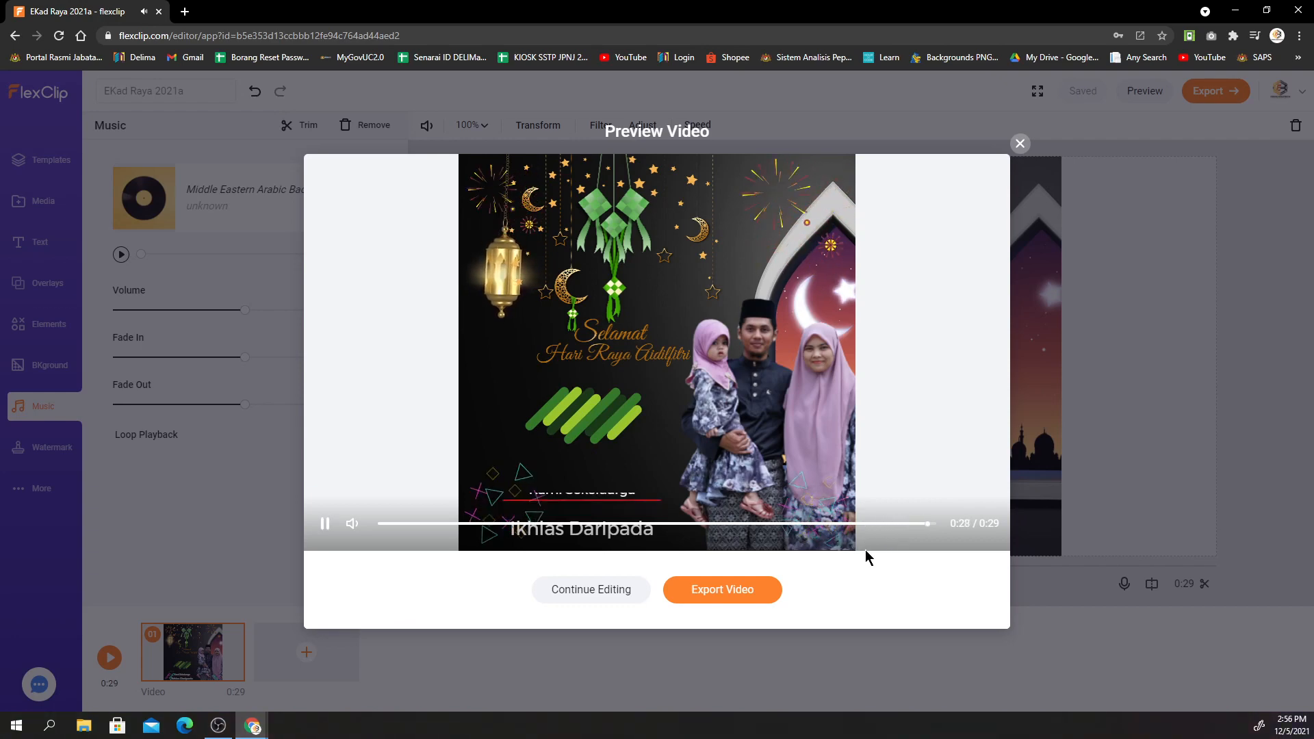
click(1019, 143)
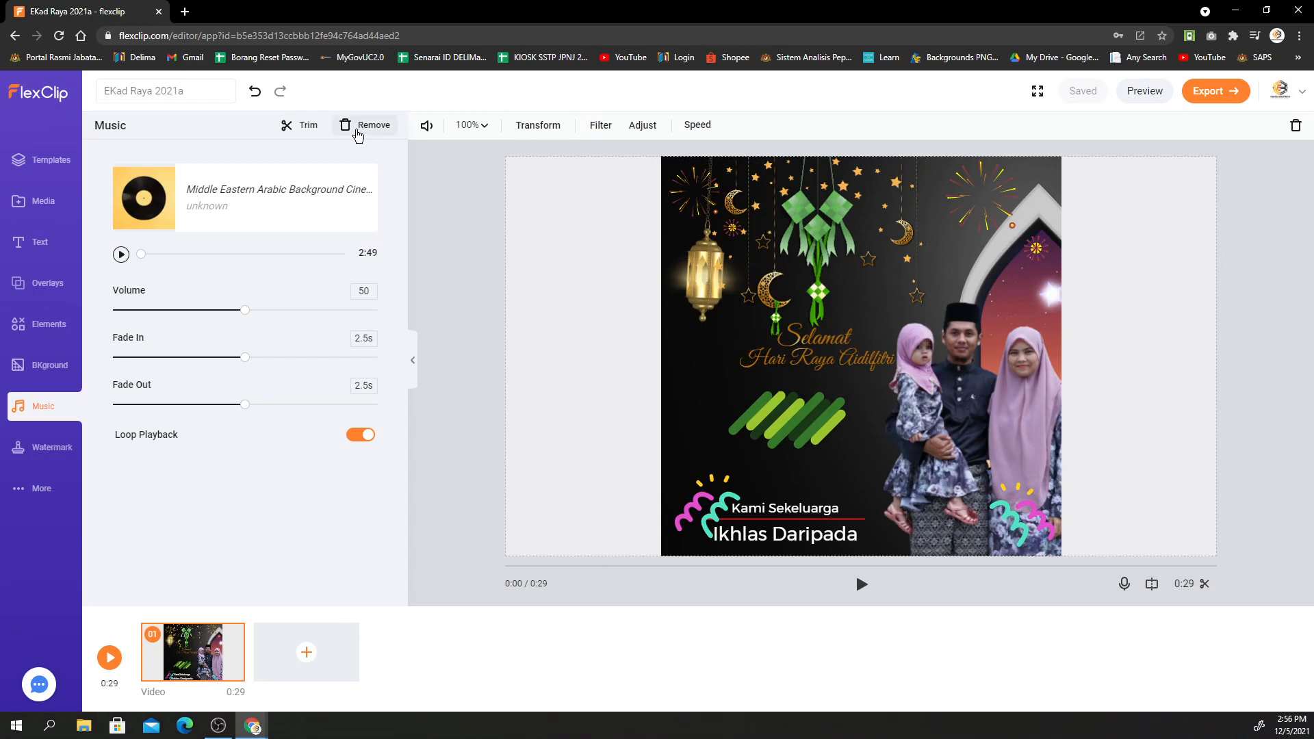
click(318, 135)
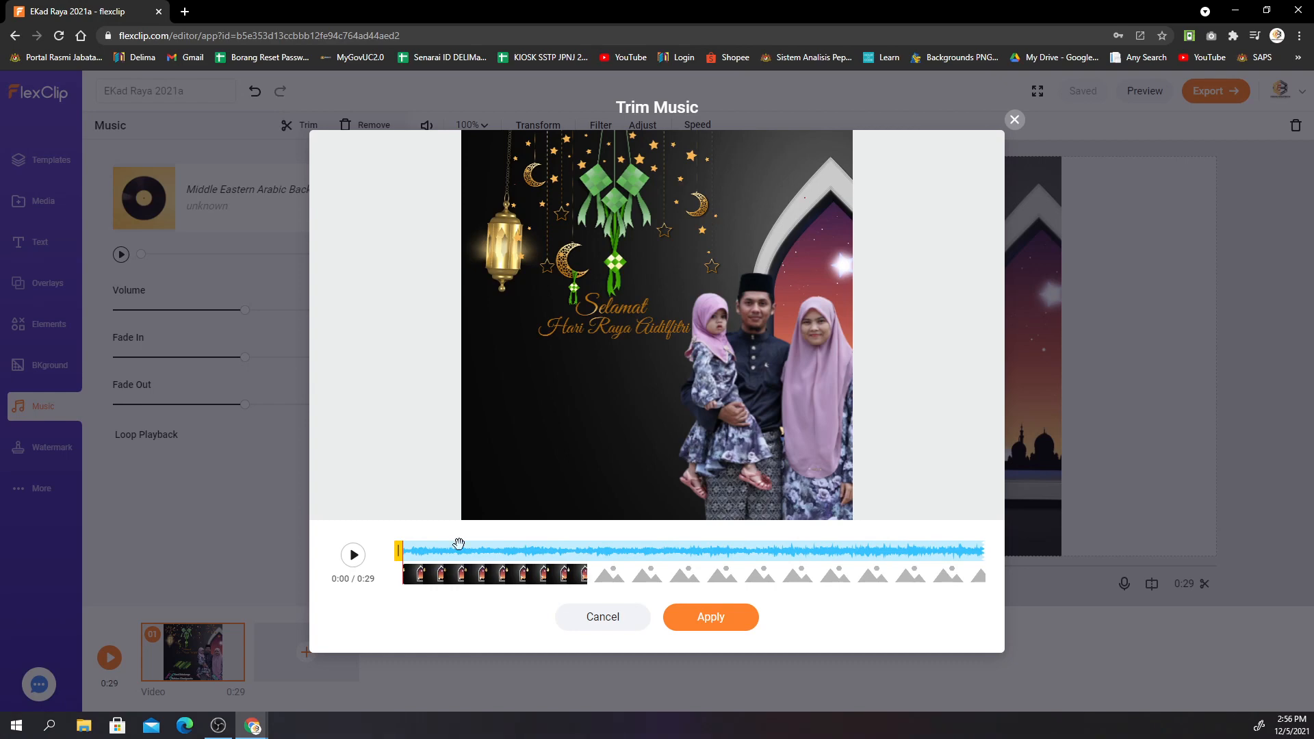
click(1014, 119)
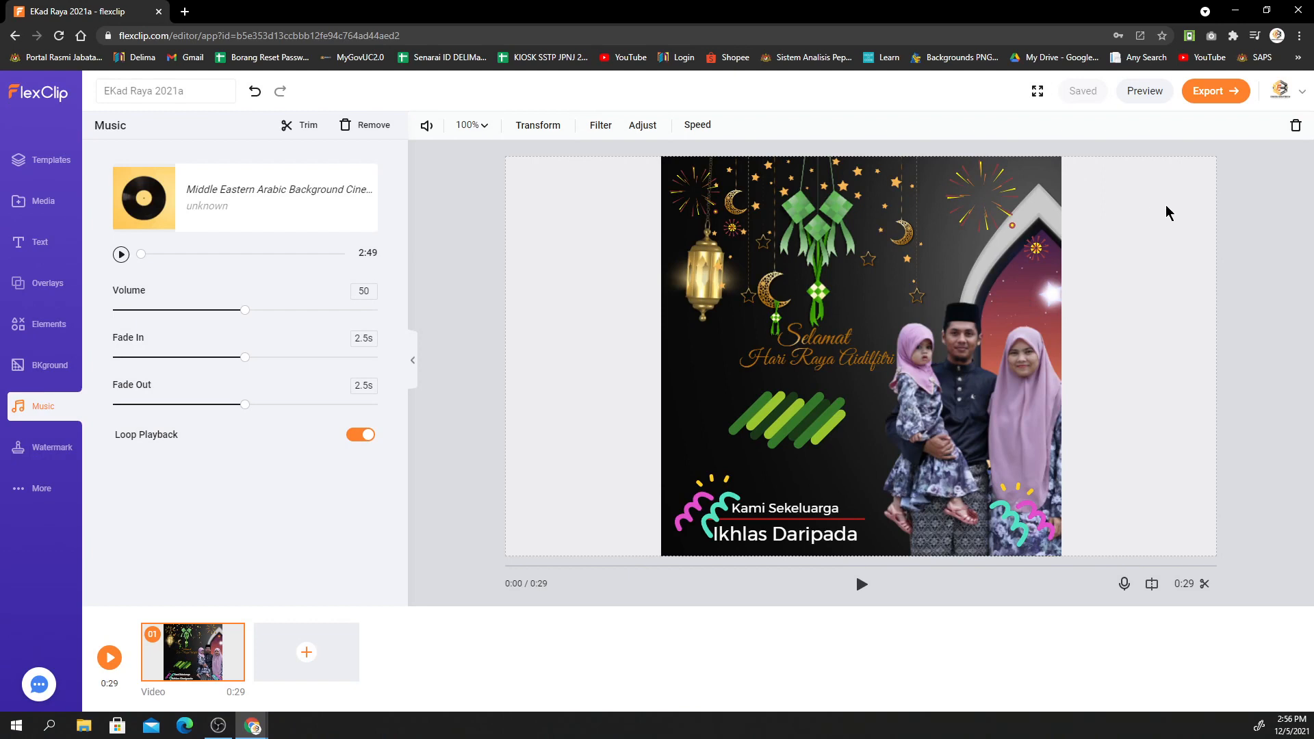
Choose the 480p MP4 resolution for the video export and continue to the intro and title settings.
click(1216, 102)
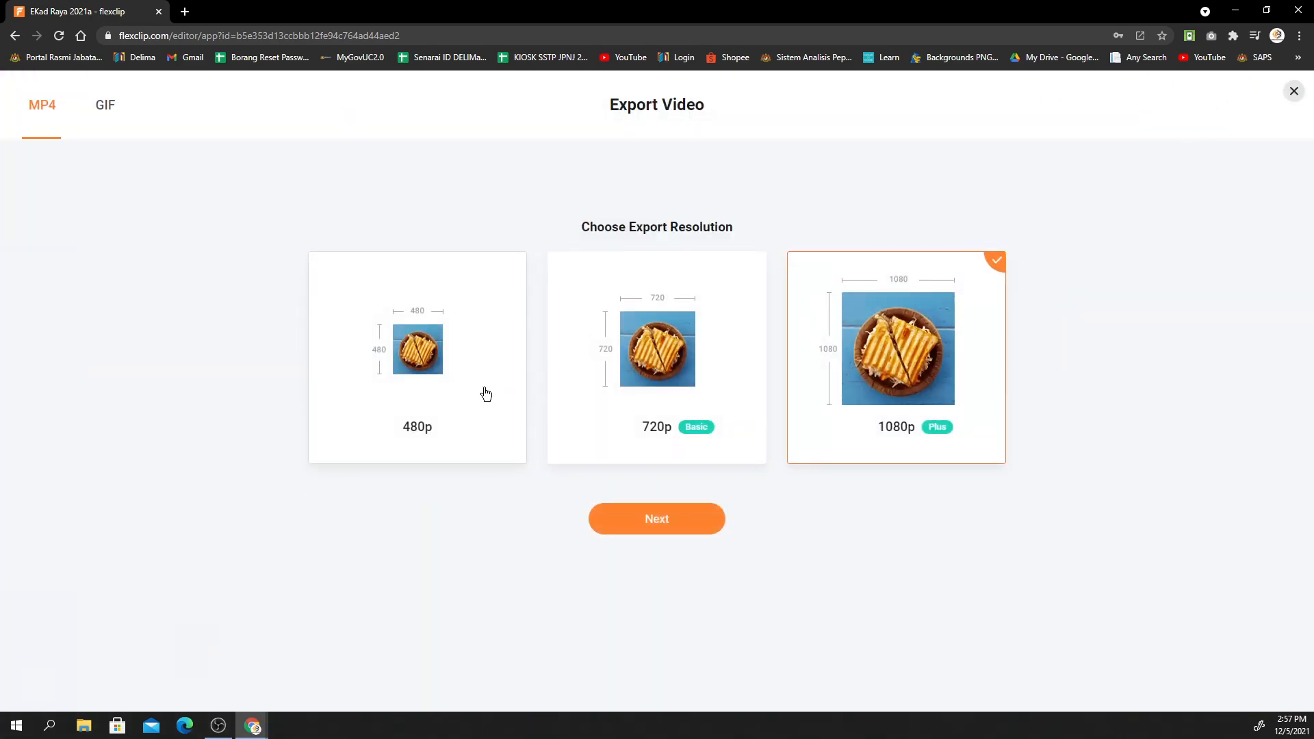
click(451, 419)
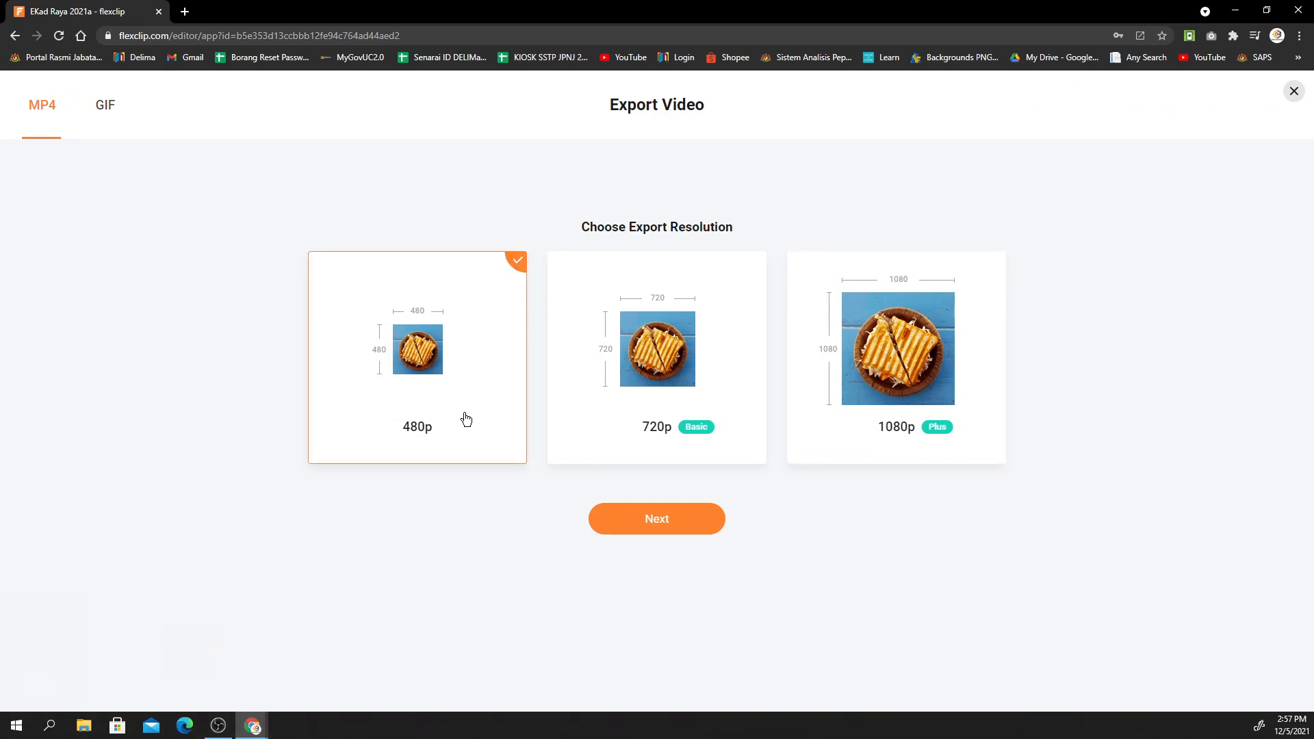
click(631, 430)
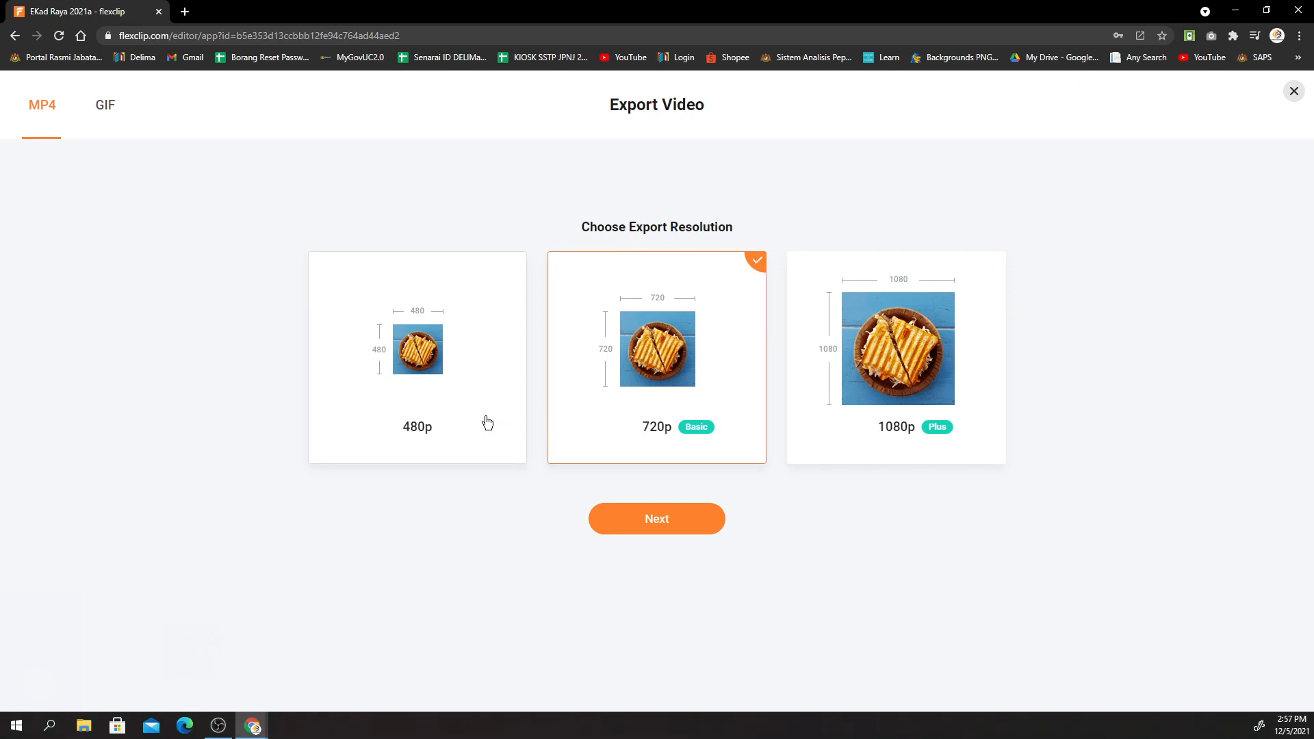
click(507, 436)
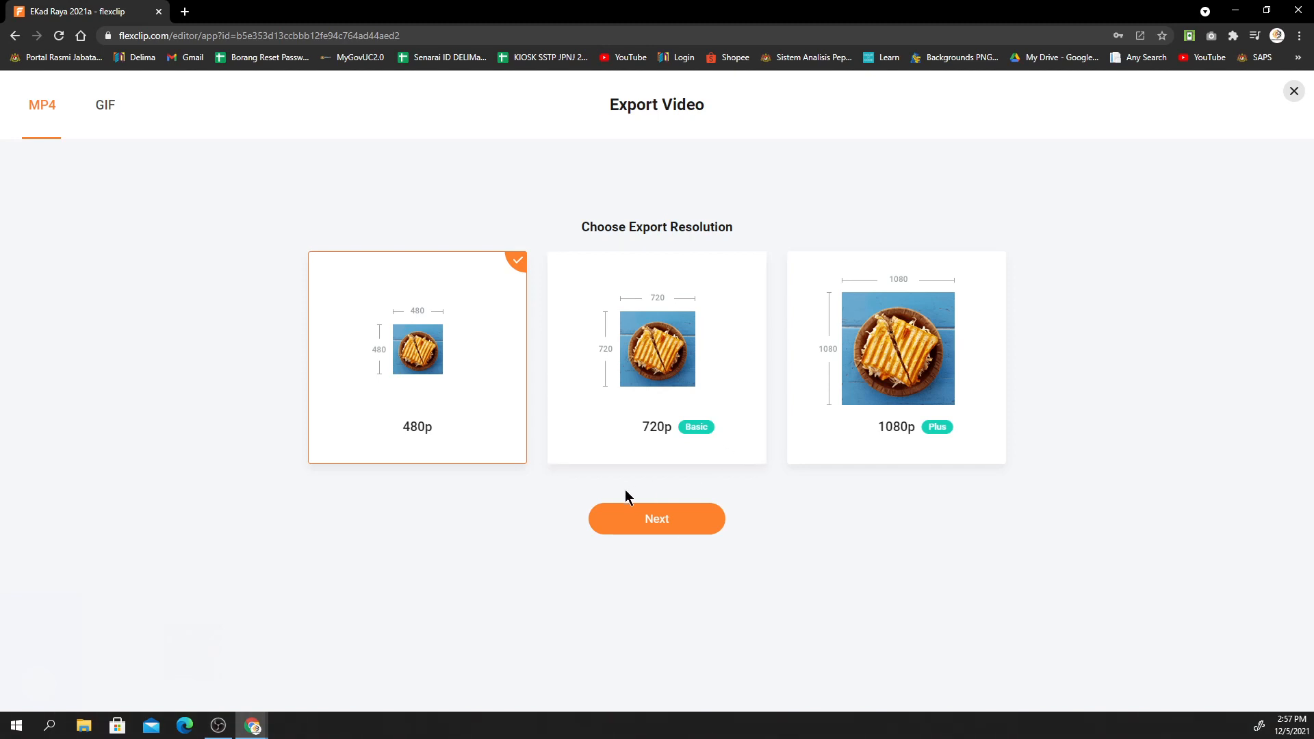
click(654, 532)
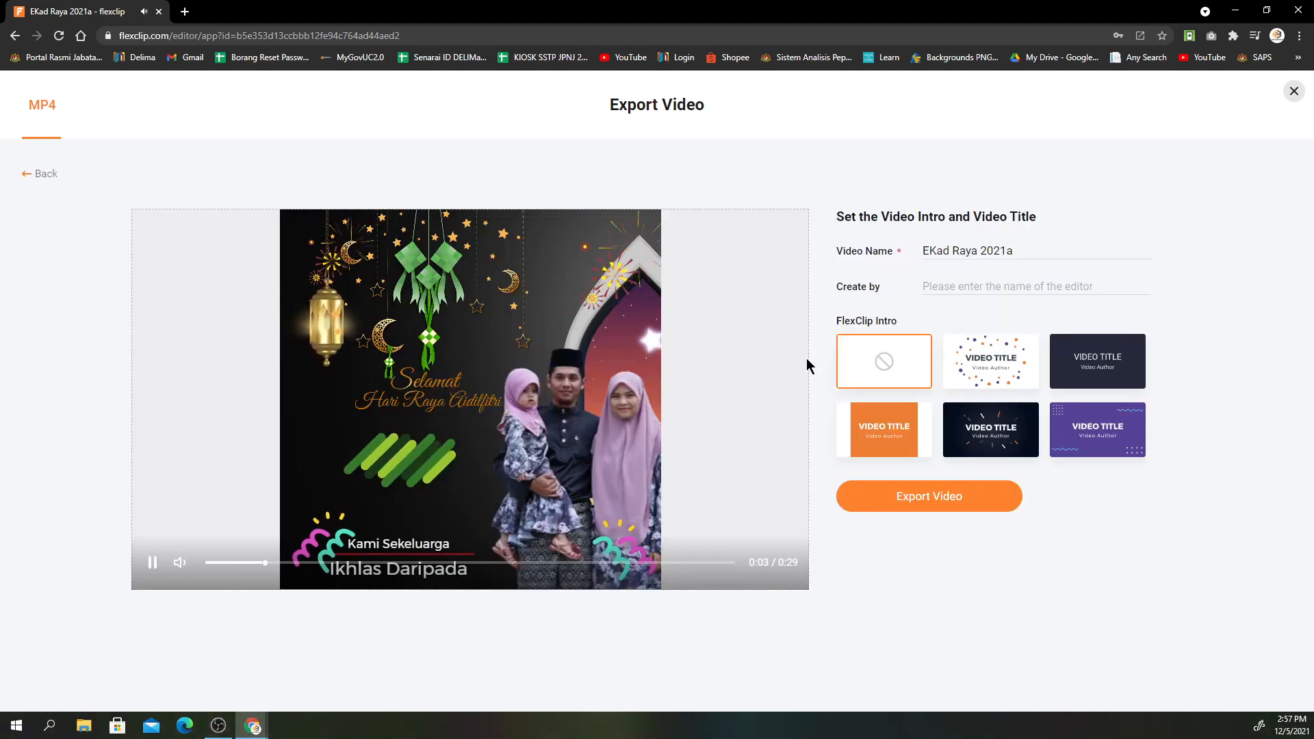
Enter "Cikgu Edutech" as the video's creator and start the export with no FlexClip intro.
click(961, 288)
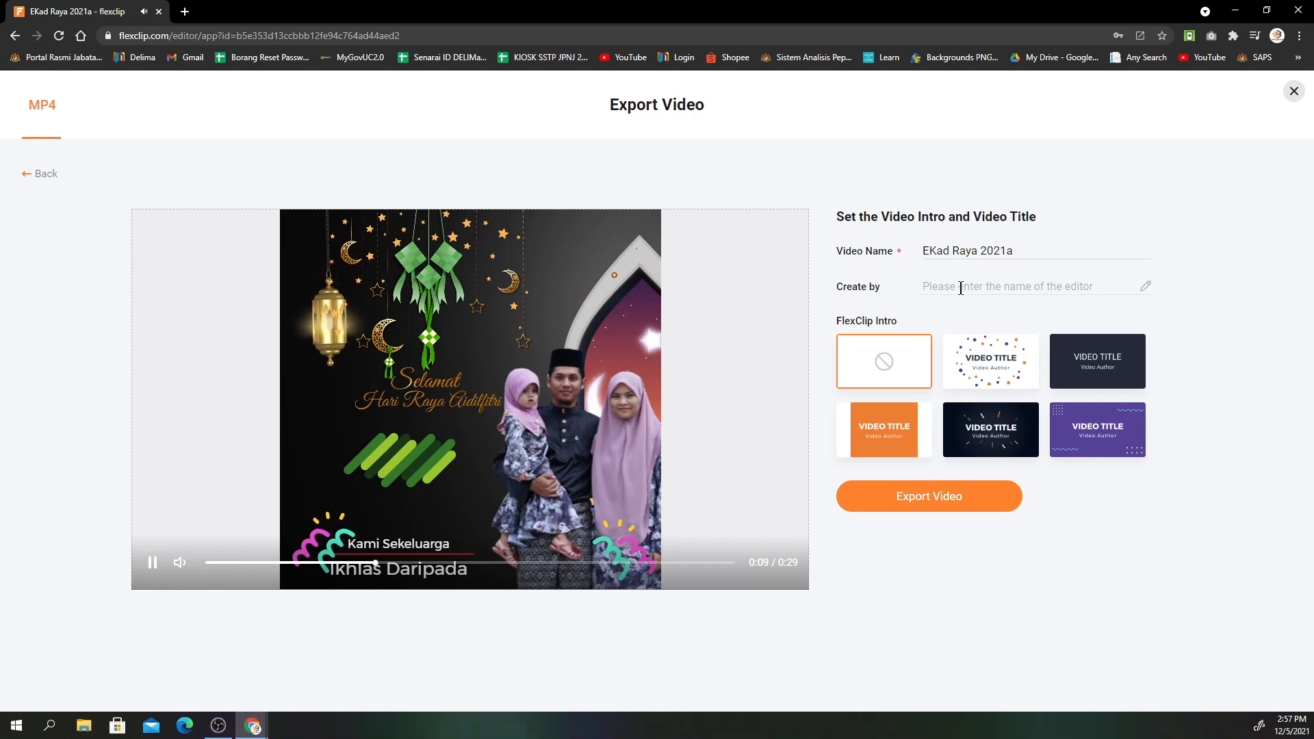
text(Cik)
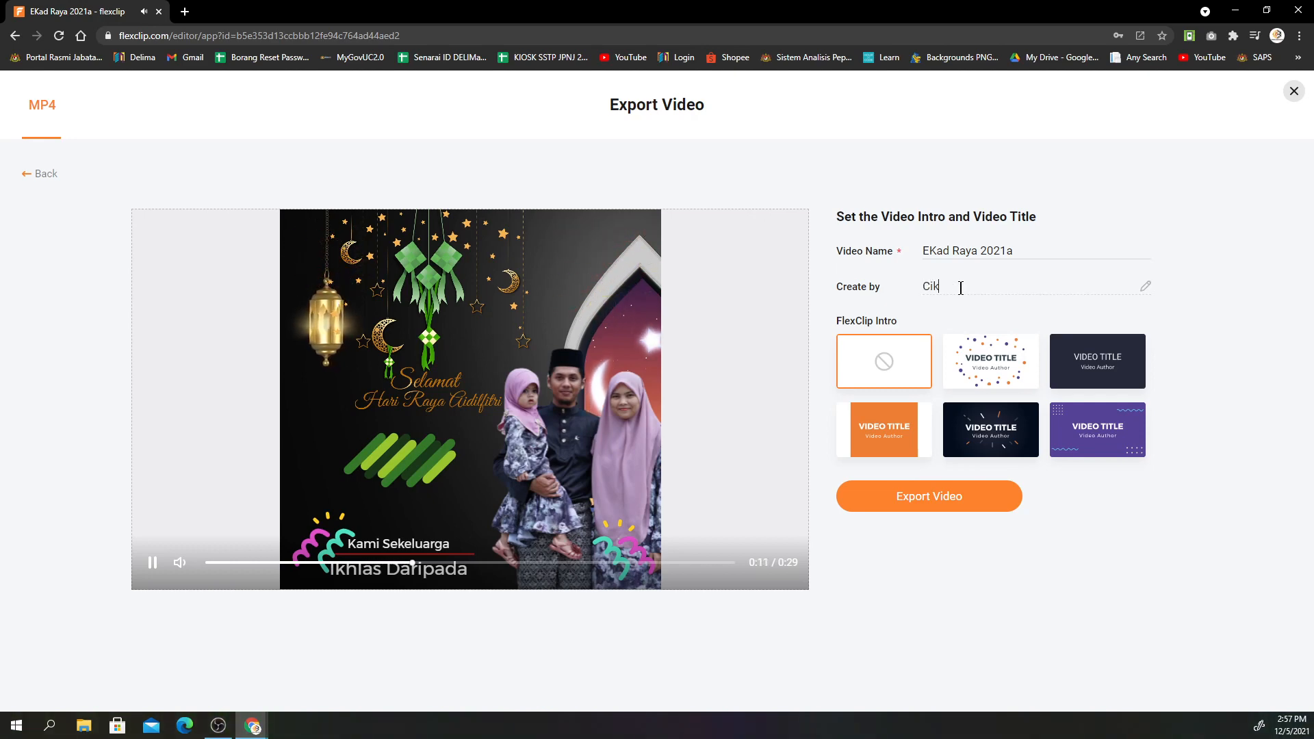
text(gu Edutech)
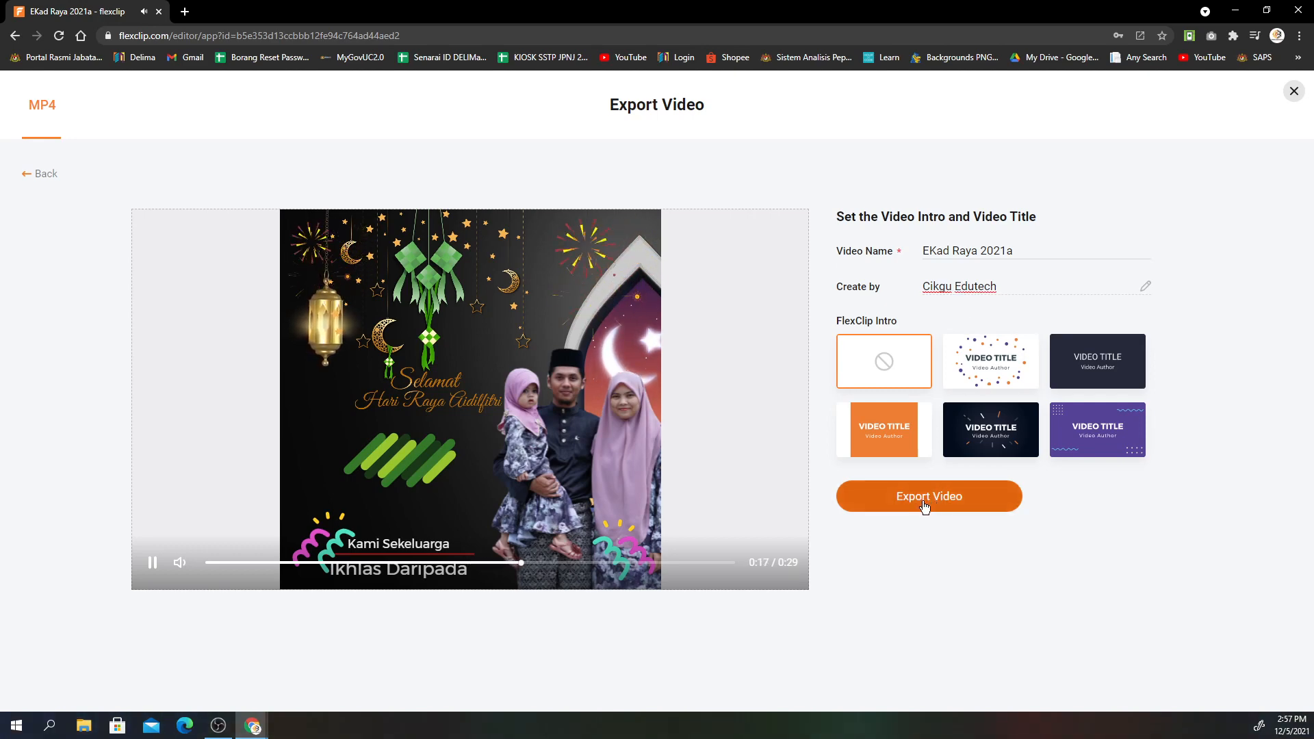
click(924, 507)
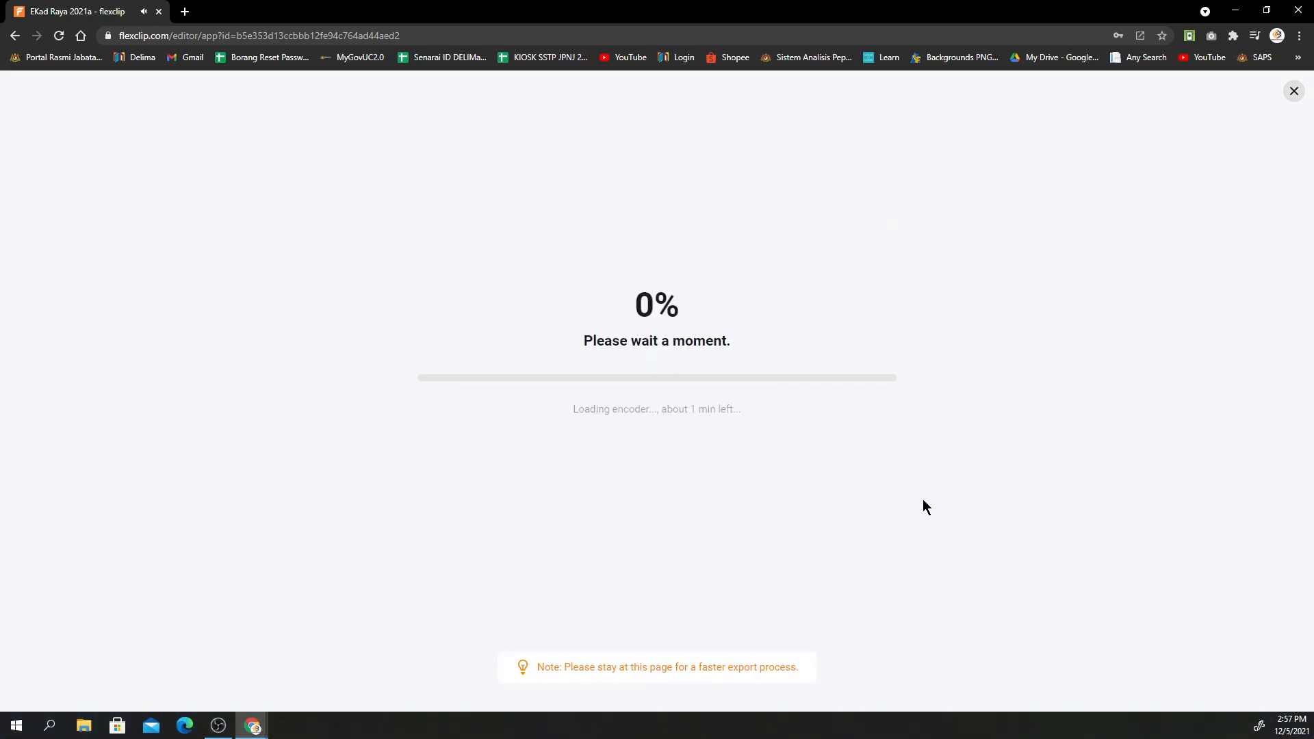